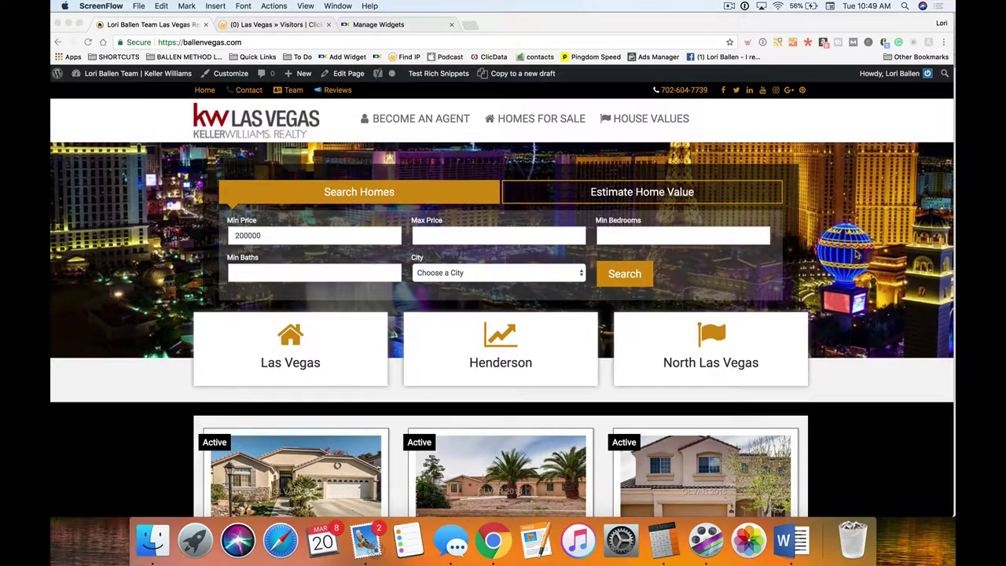
Examine the featured listings on the ballenvegas.com homepage
scroll(565, 340, down, 5)
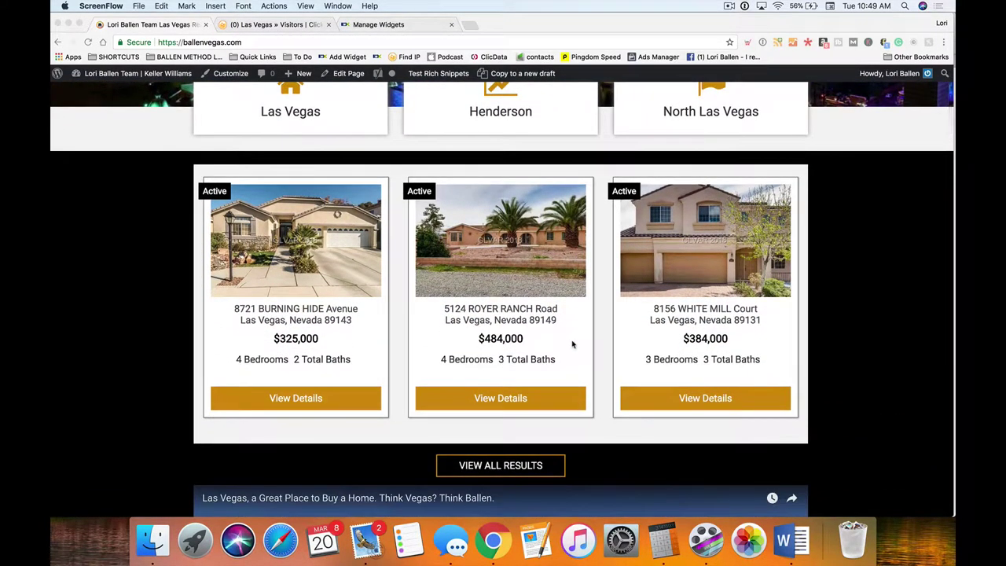
scroll(567, 341, up, 1)
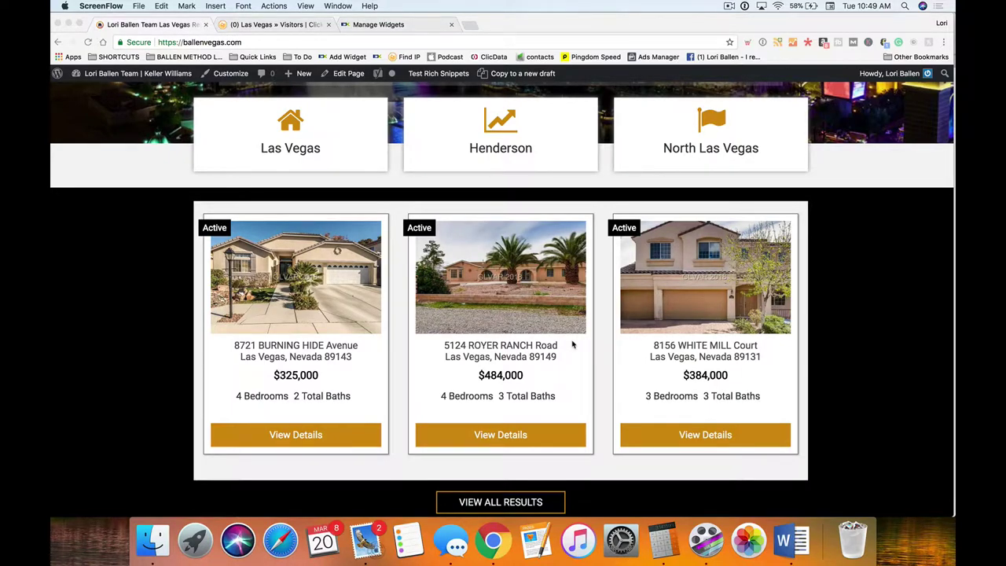
Switch to the Clicky visitor log and examine which site pages recent Google visitors landed on
click(271, 24)
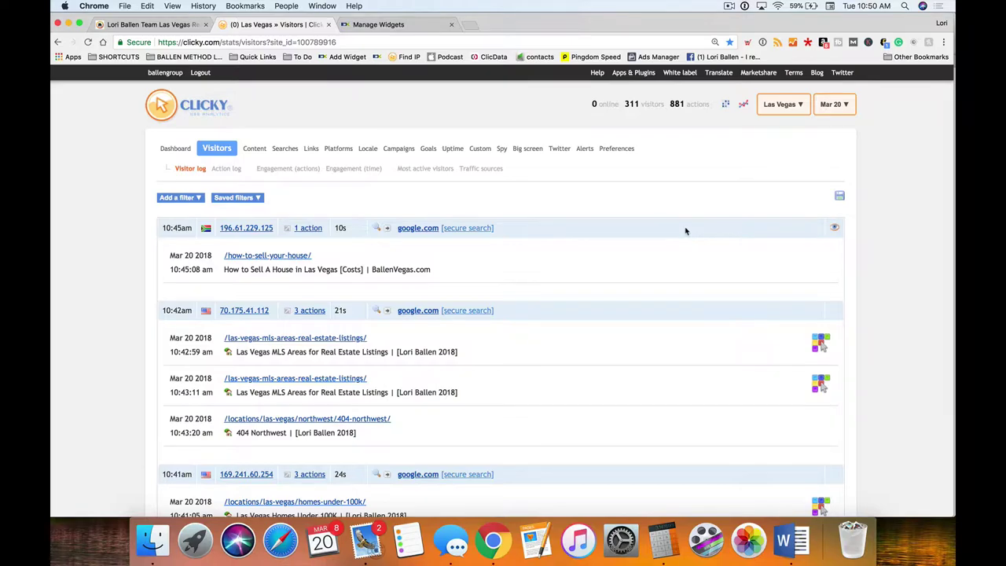
scroll(685, 231, down, 1)
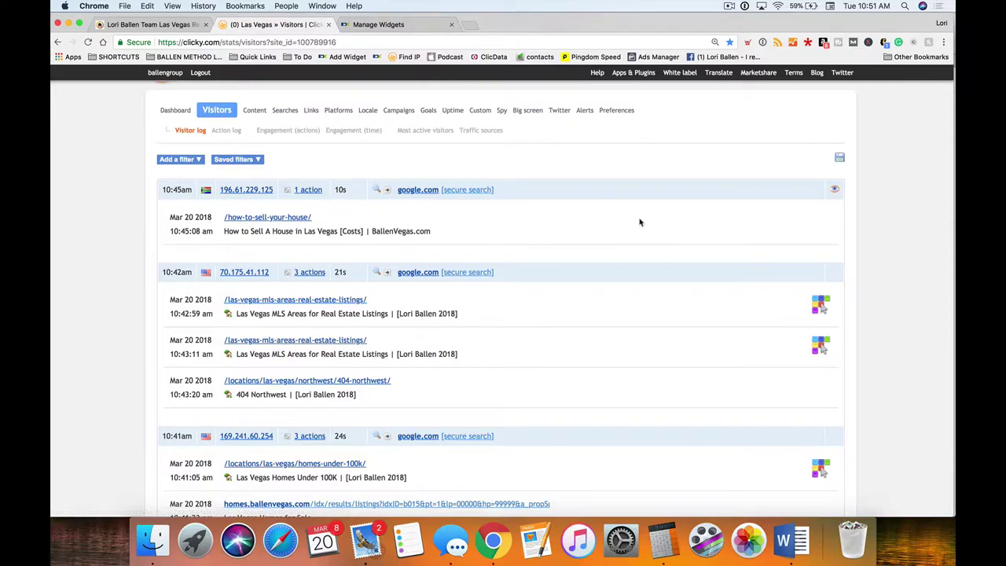
scroll(628, 221, down, 1)
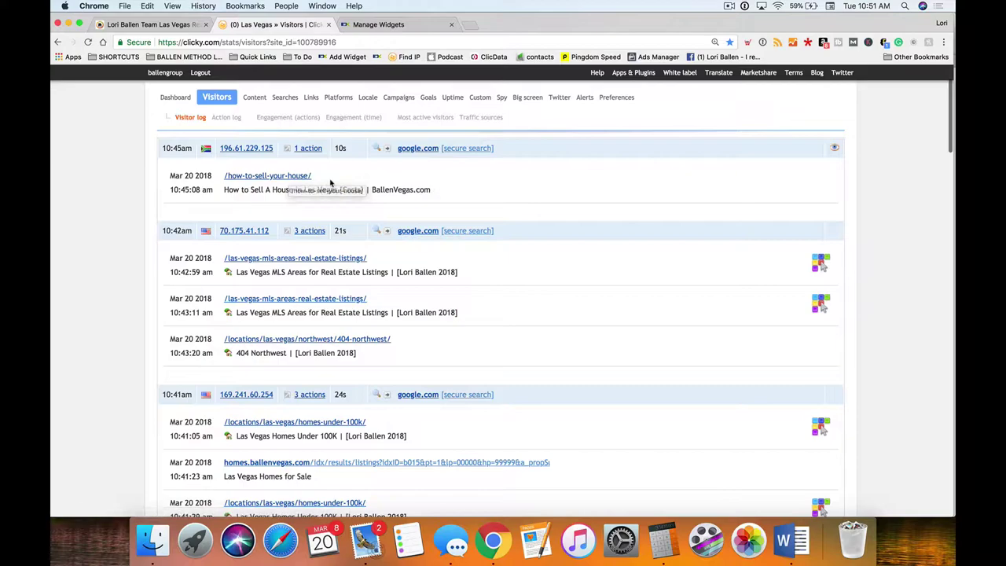
drag(312, 176, 216, 177)
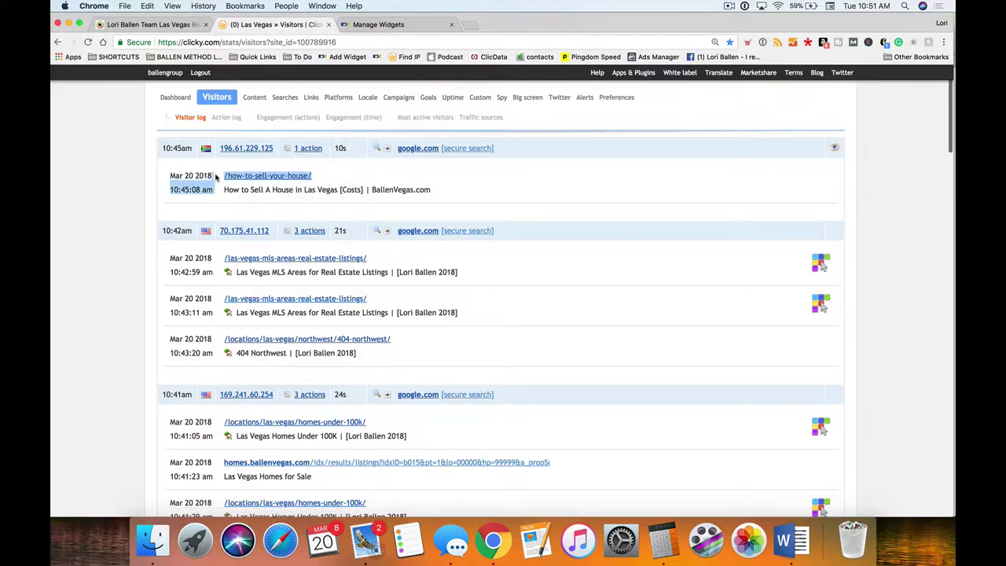
click(350, 178)
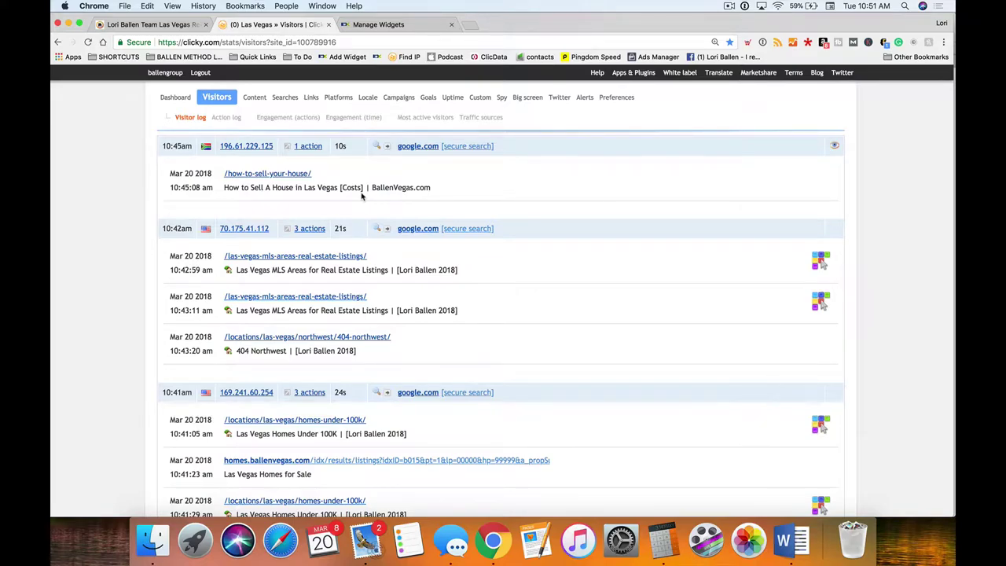
scroll(318, 199, down, 1)
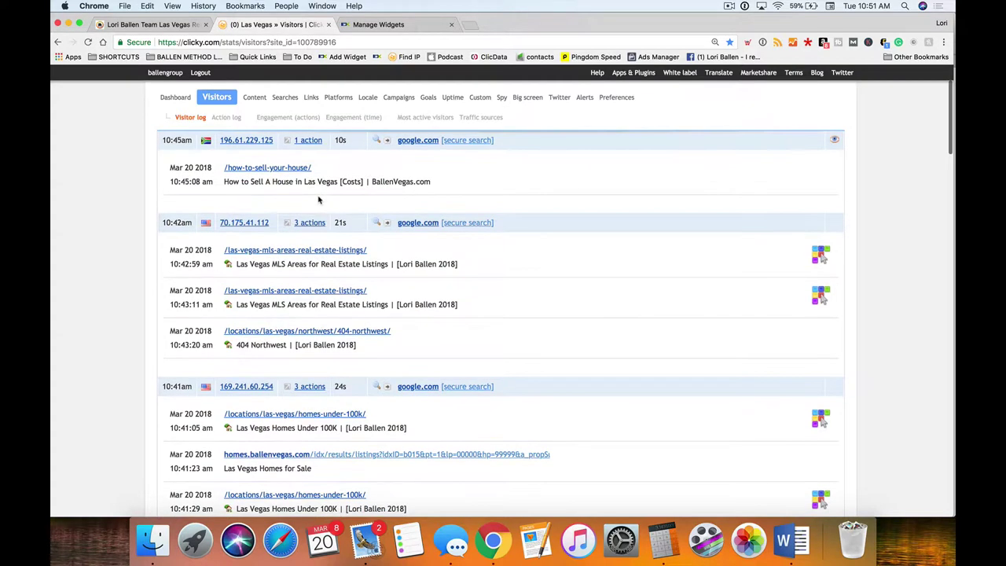
scroll(319, 198, down, 1)
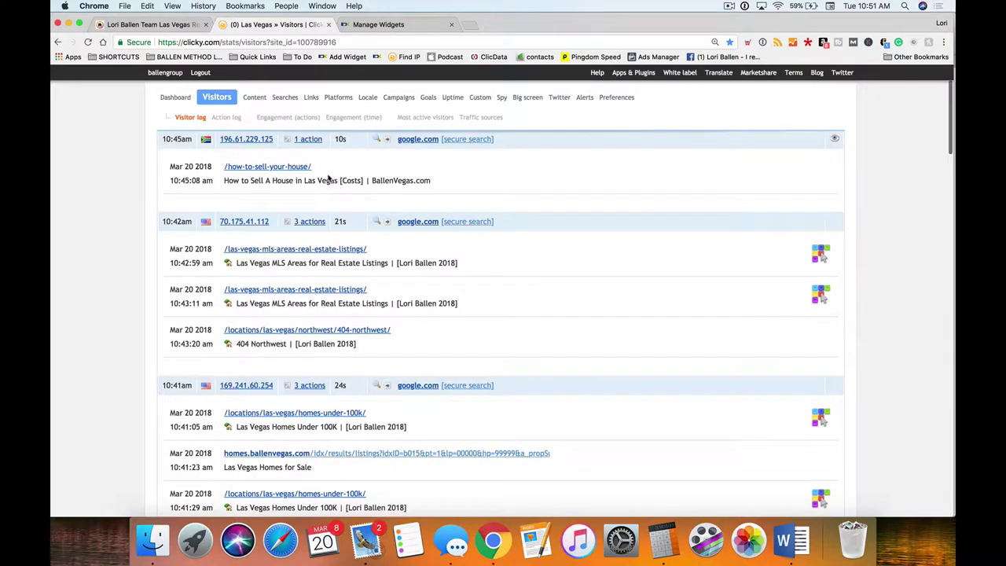
scroll(417, 180, down, 2)
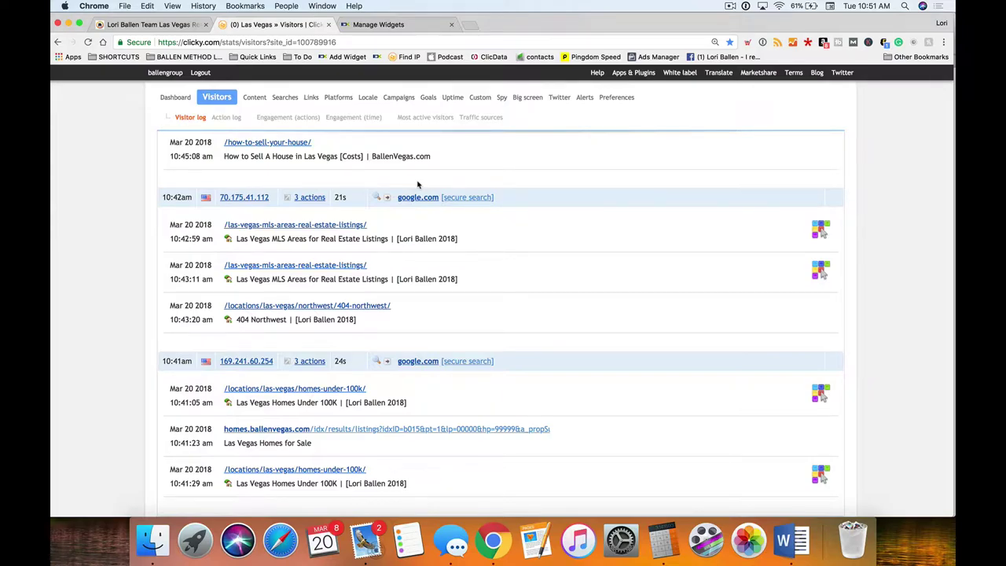
scroll(417, 185, down, 2)
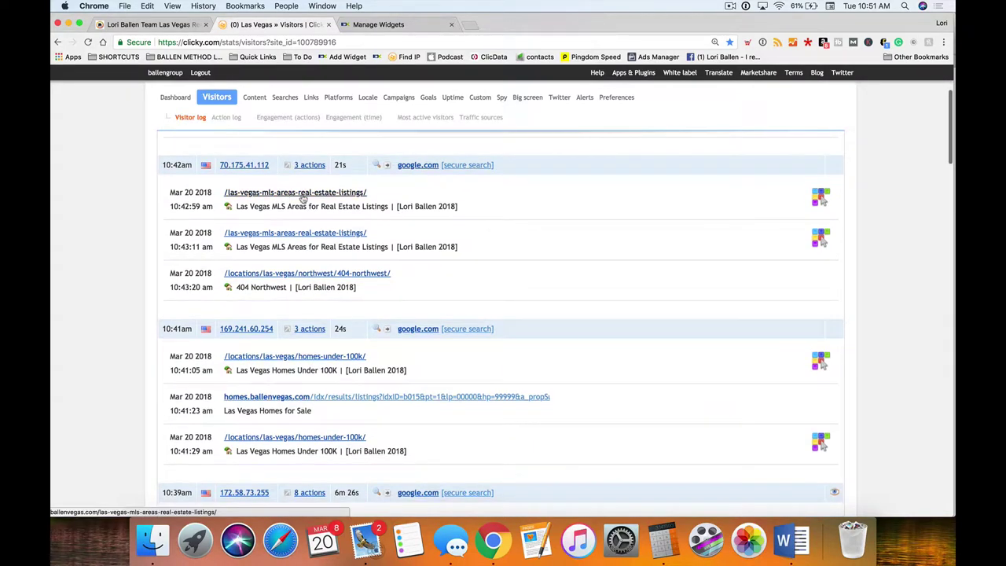
scroll(302, 199, down, 2)
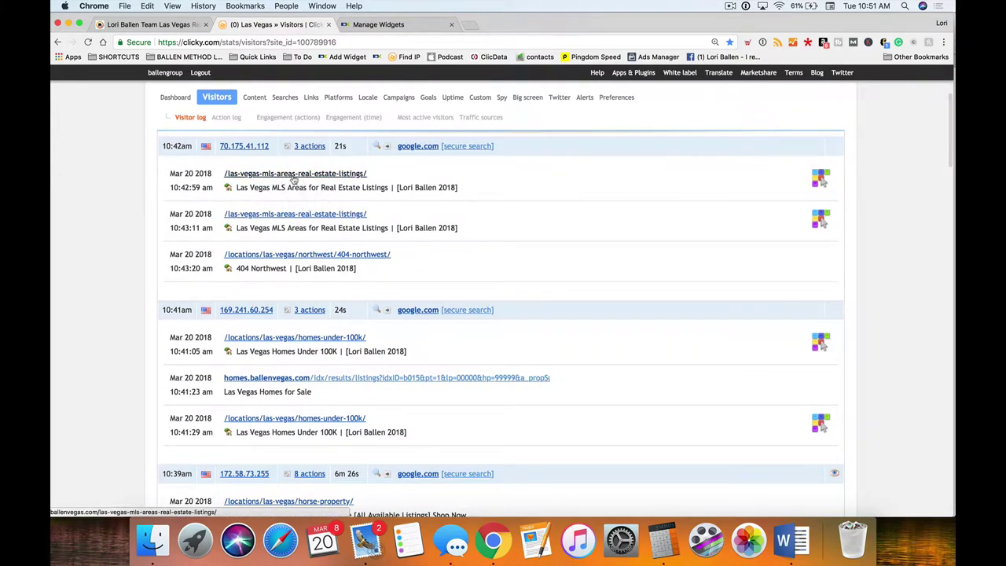
scroll(297, 177, down, 5)
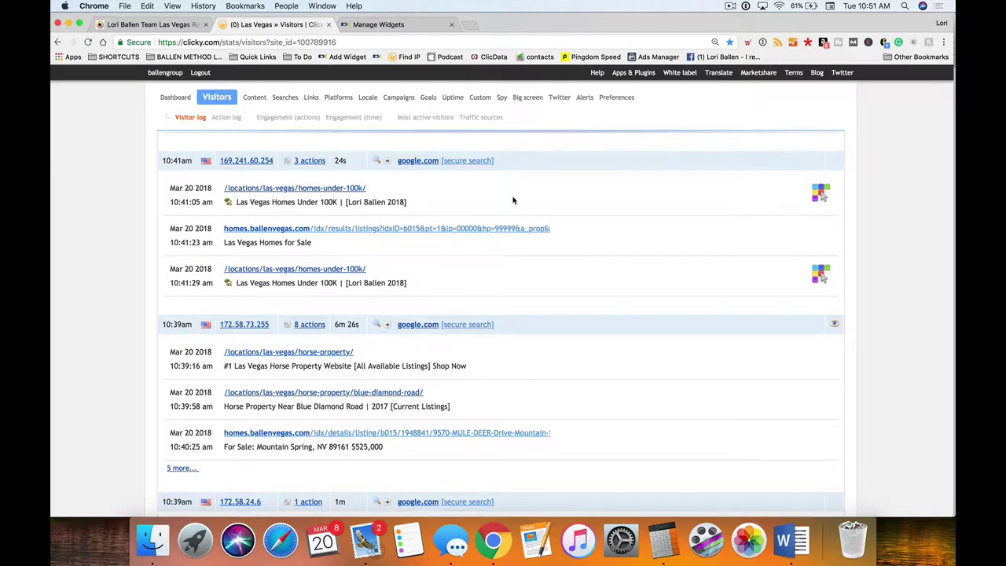
Copy the homes-under-100k page path from the visitor log and try to open it on ballenvegas.com in a new tab
drag(367, 189, 223, 187)
key(ctrl+c)
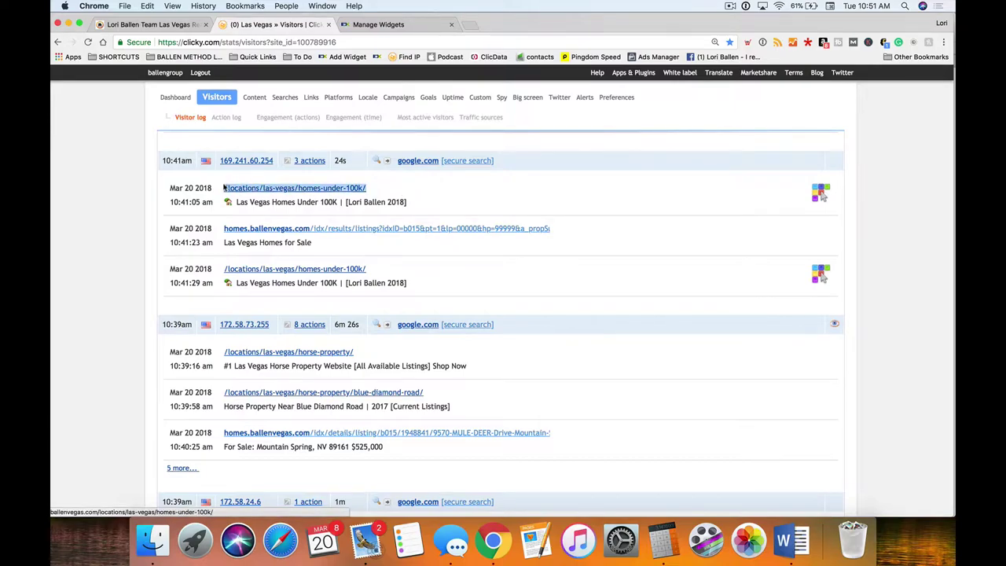
click(471, 25)
text(ballenvegas.com)
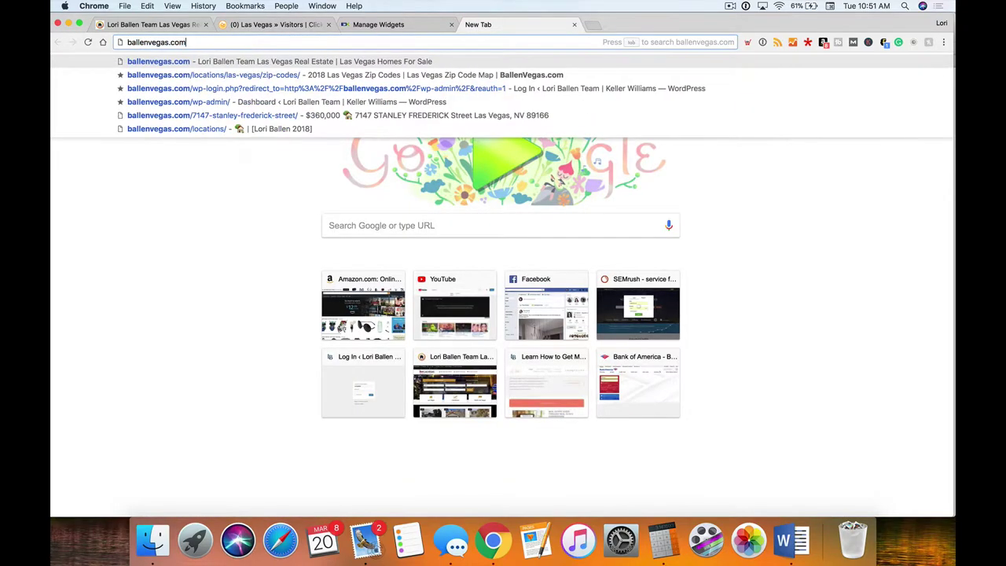
key(ctrl+v)
key(Return)
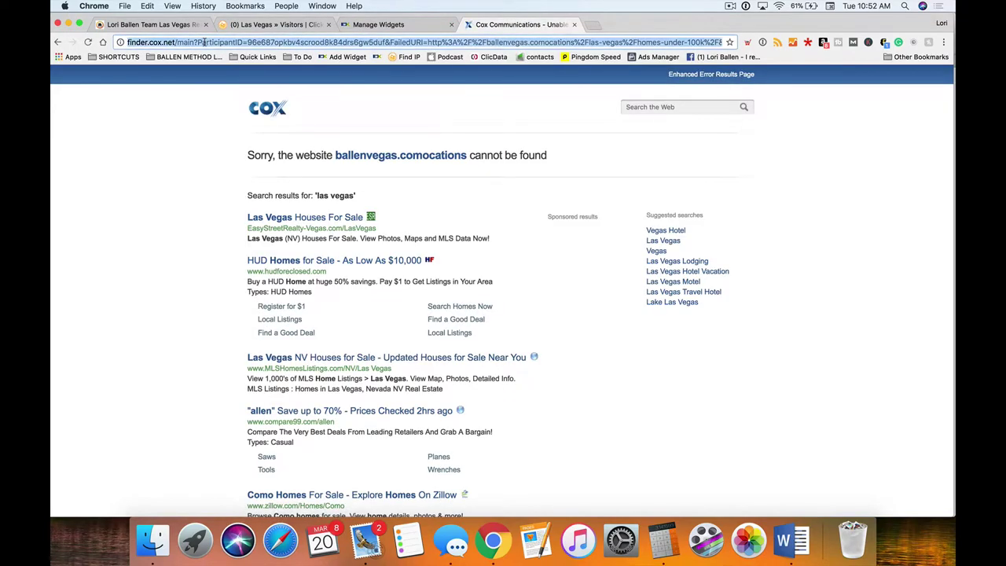
Correct the web address to ballenvegas.com/locations/las-vegas/homes-under-100k/ and load the page
click(203, 44)
text(ballenvegas.com)
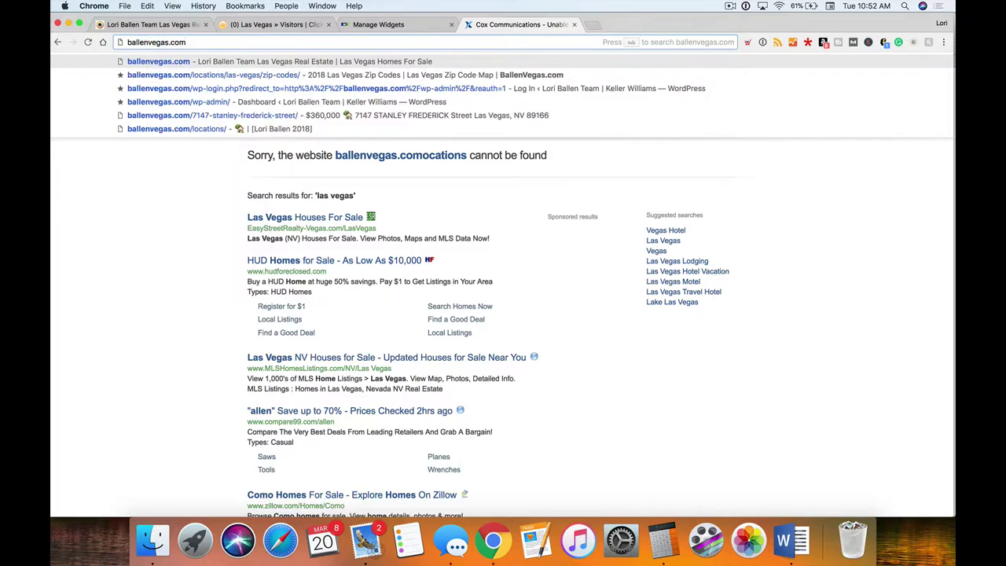
text(ocations/las-vegas/homes-under-100k/)
click(185, 42)
text(/l)
key(Return)
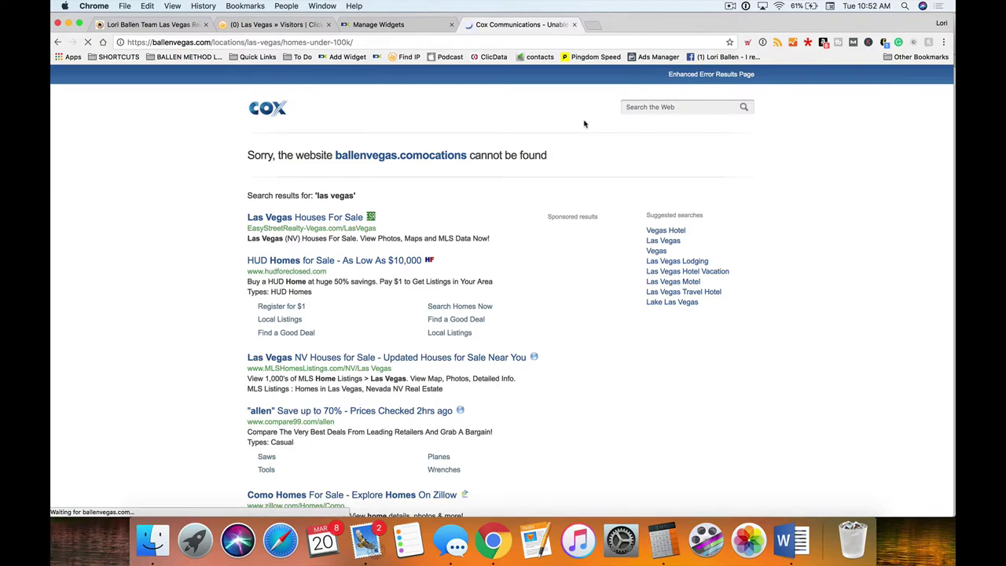
Examine the Las Vegas Homes Under 100K page, including its price links and its listing sections by bedroom count
scroll(331, 170, down, 1)
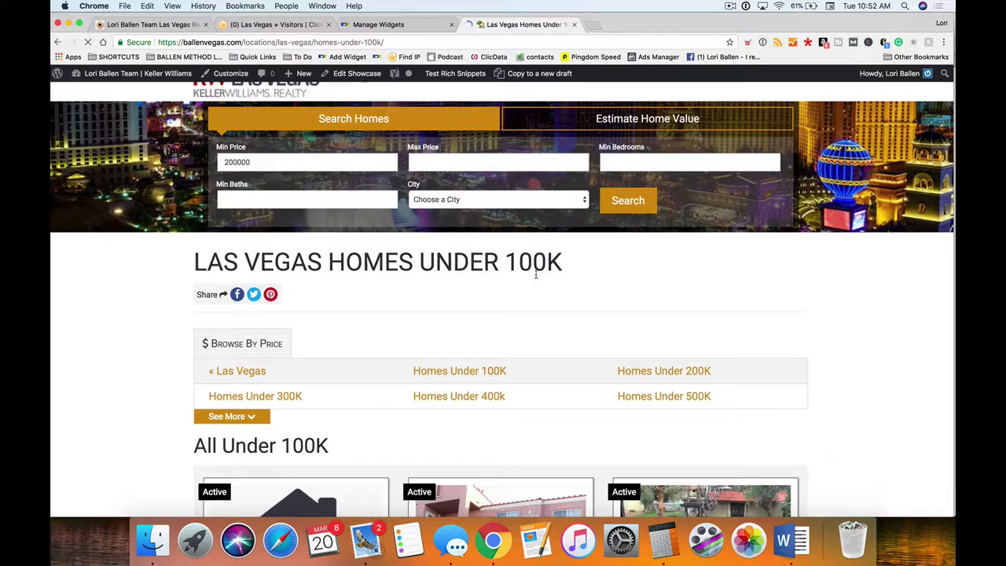
scroll(536, 273, down, 1)
scroll(117, 267, down, 4)
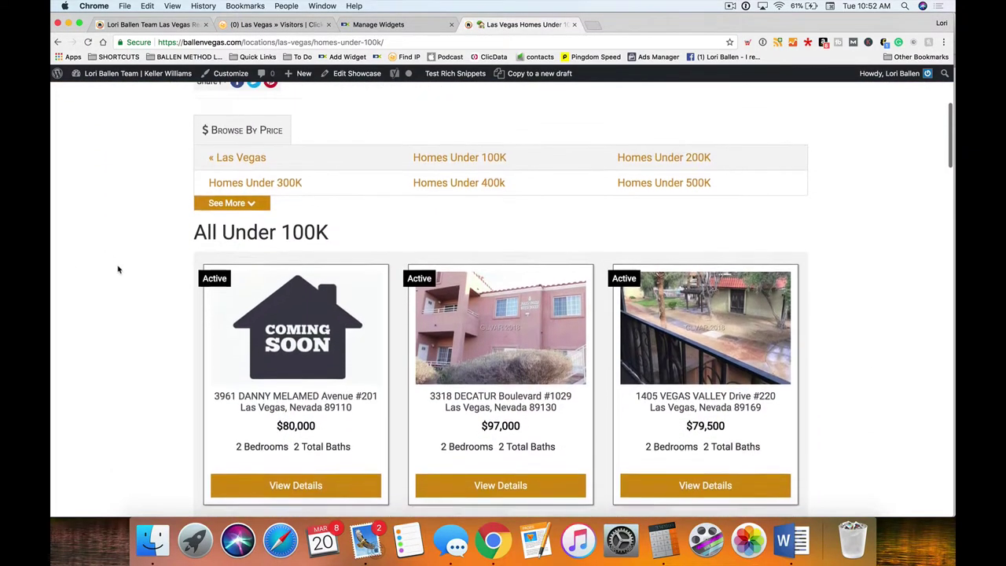
scroll(118, 269, down, 8)
scroll(118, 270, down, 20)
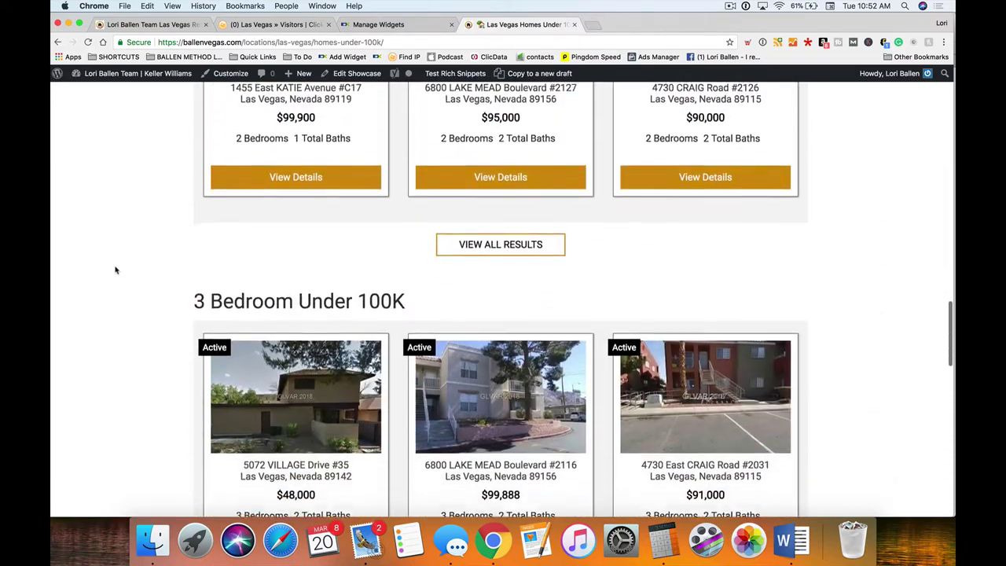
scroll(115, 270, down, 10)
scroll(115, 270, up, 2)
scroll(115, 270, down, 1)
scroll(118, 270, up, 20)
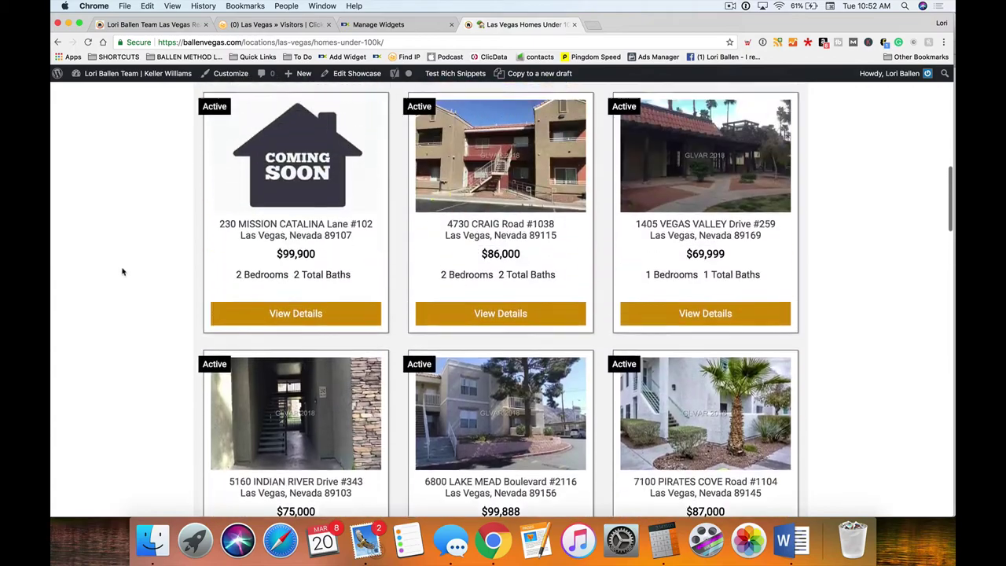
scroll(122, 271, up, 10)
scroll(309, 283, down, 5)
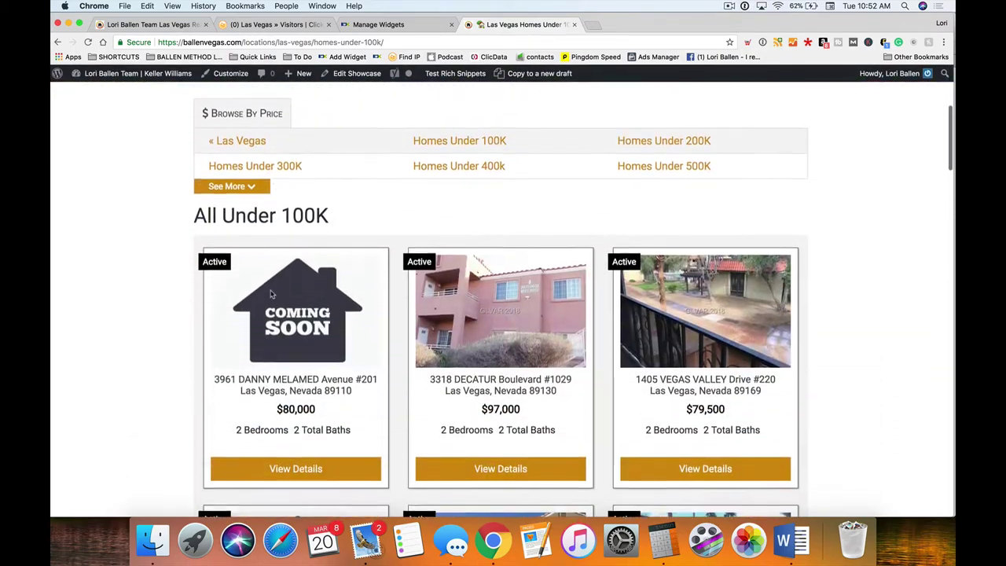
scroll(269, 294, down, 1)
scroll(151, 262, up, 5)
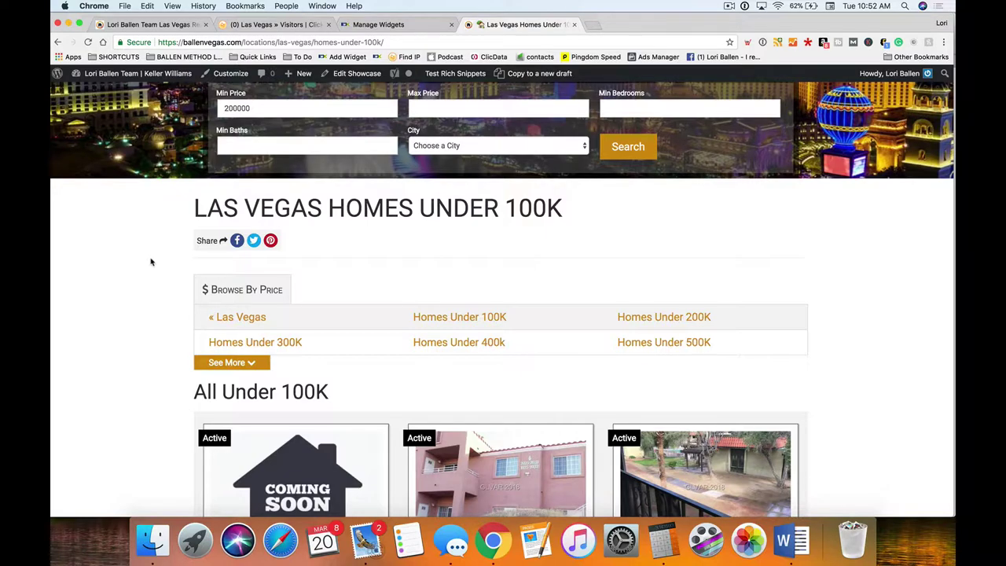
scroll(151, 261, down, 7)
scroll(798, 392, up, 4)
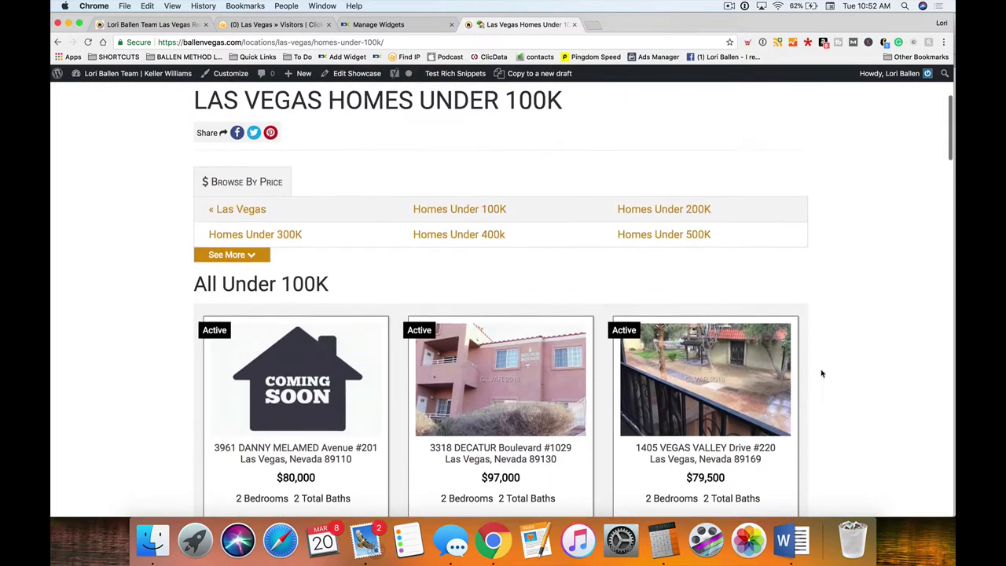
scroll(590, 353, down, 3)
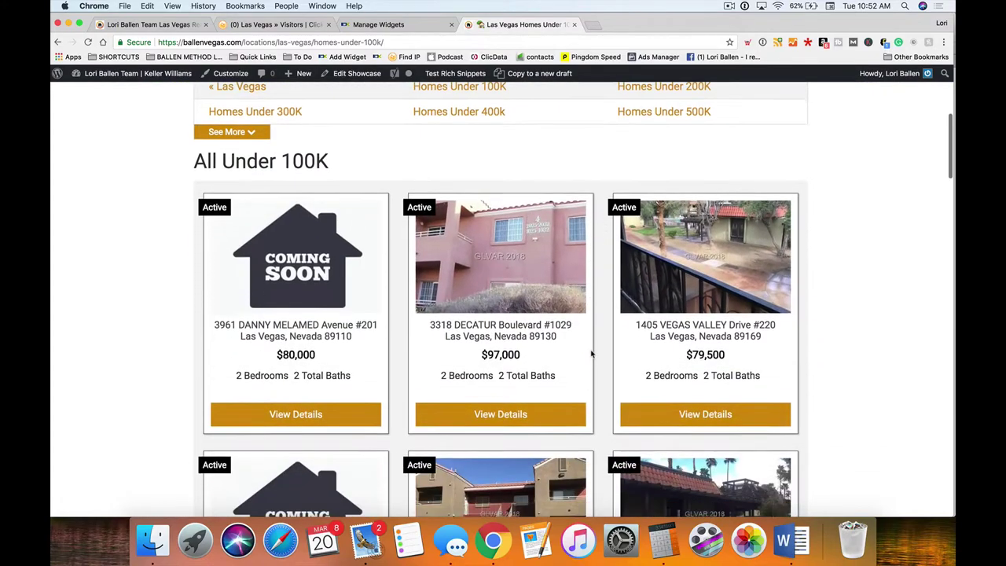
scroll(591, 353, up, 2)
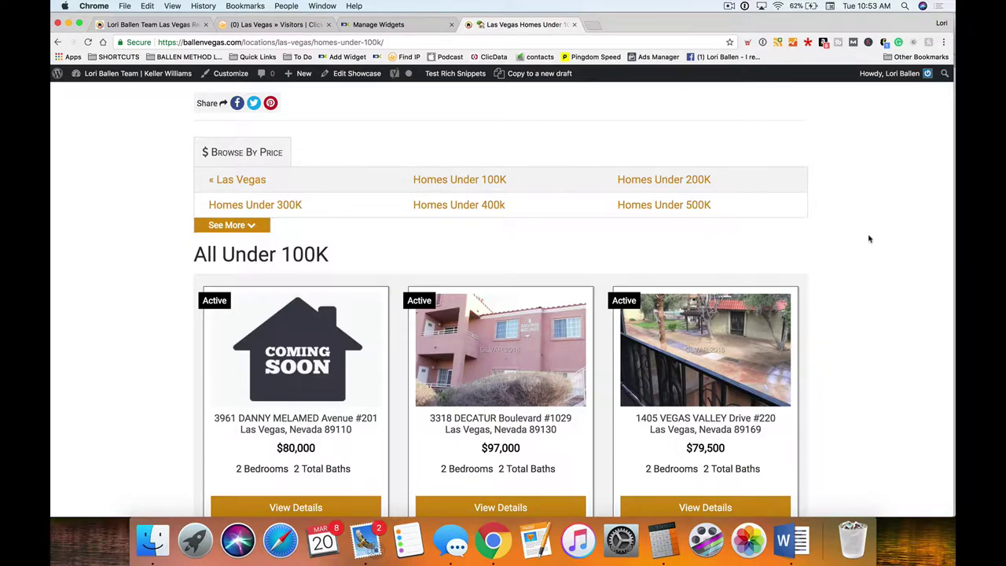
Open the Homes Under 200K page and check the available Browse By options
click(651, 181)
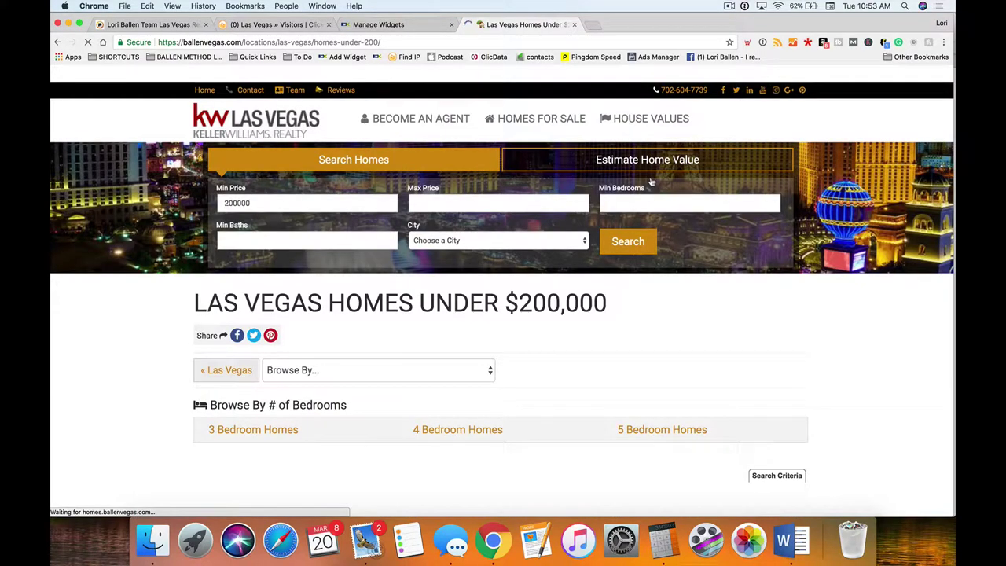
scroll(453, 208, down, 3)
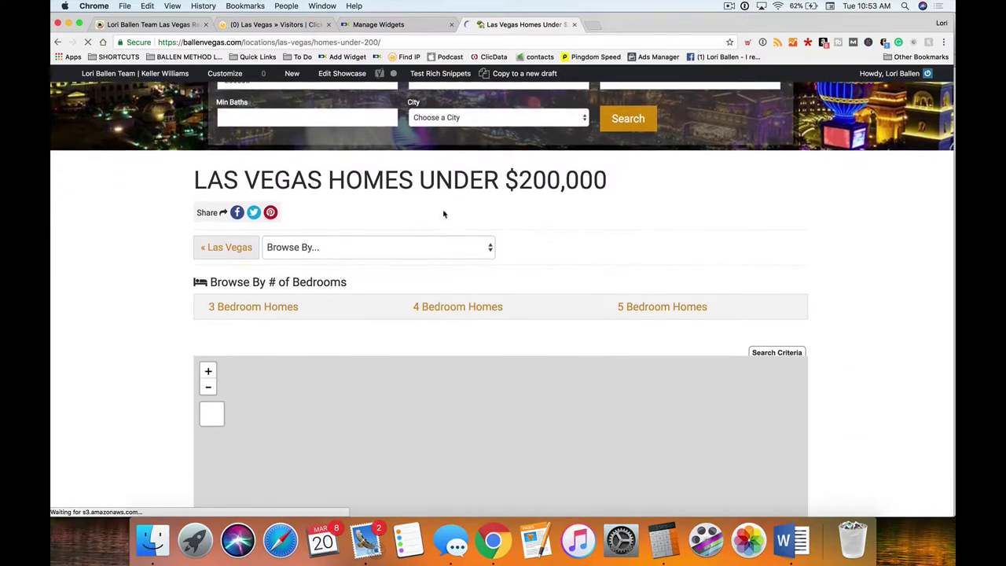
scroll(157, 236, down, 3)
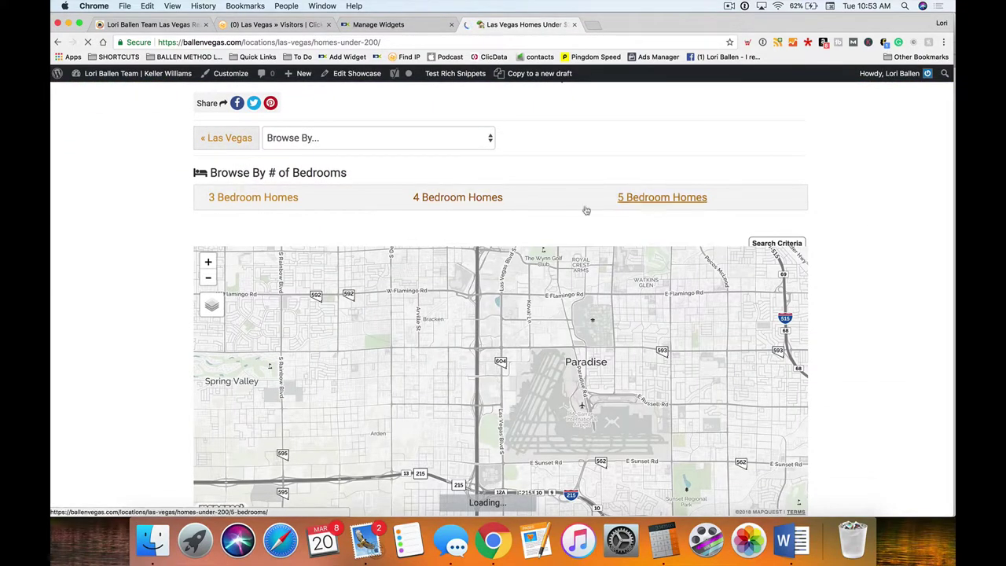
click(288, 140)
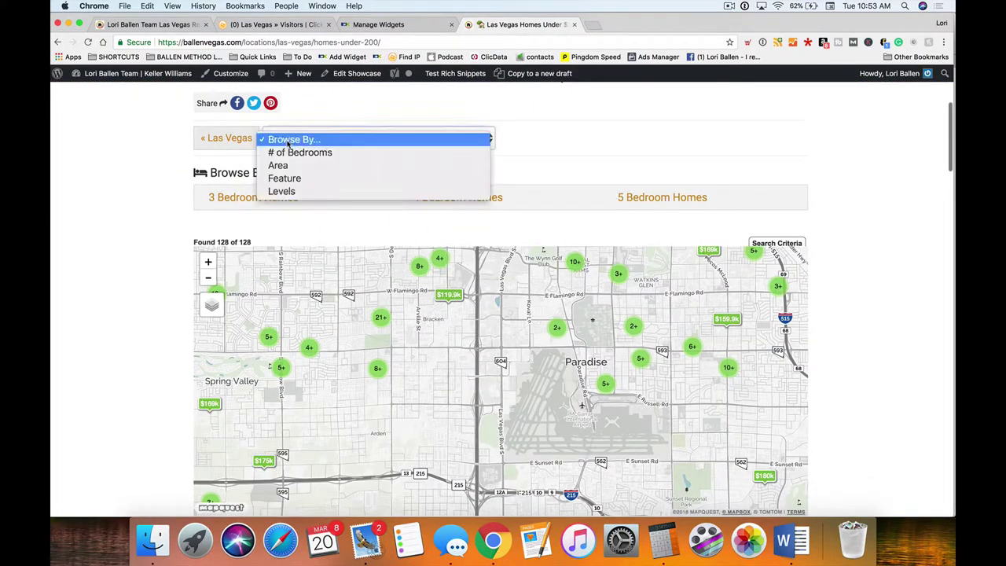
click(118, 234)
Look through the map, listings and information request form on the Las Vegas Homes Under $200,000 page
scroll(118, 233, down, 5)
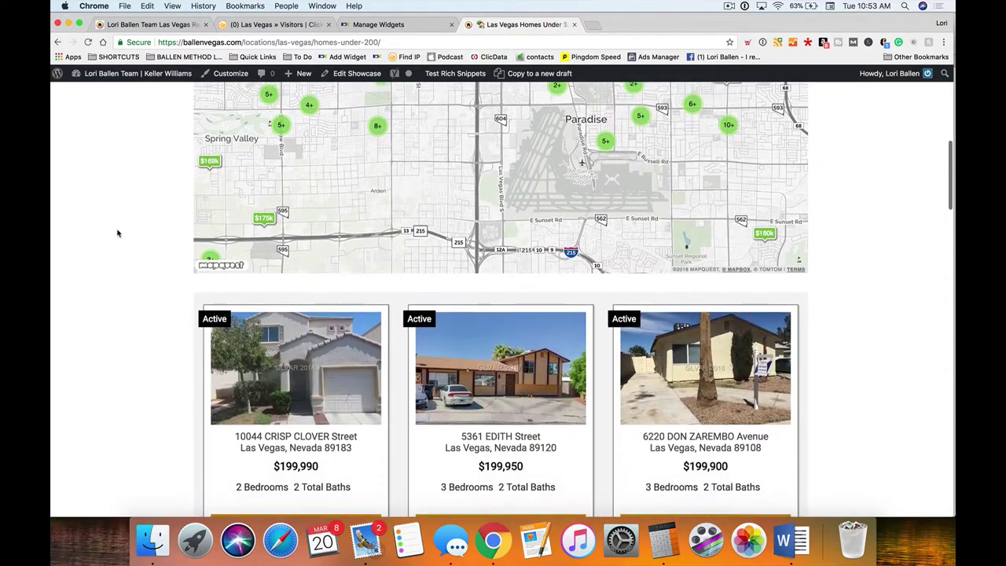
scroll(118, 233, down, 9)
scroll(86, 280, down, 2)
scroll(88, 278, down, 15)
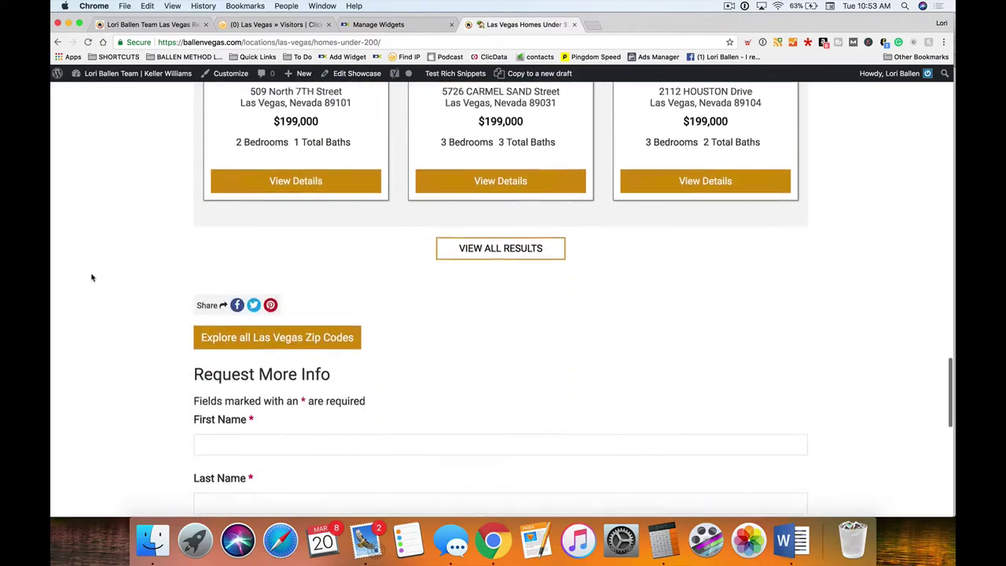
scroll(91, 277, up, 15)
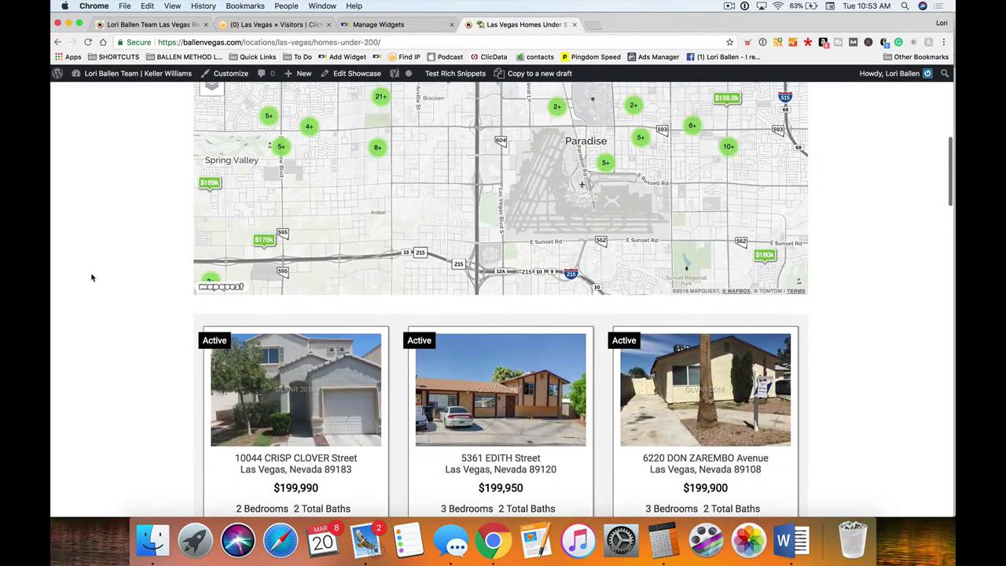
scroll(91, 277, down, 3)
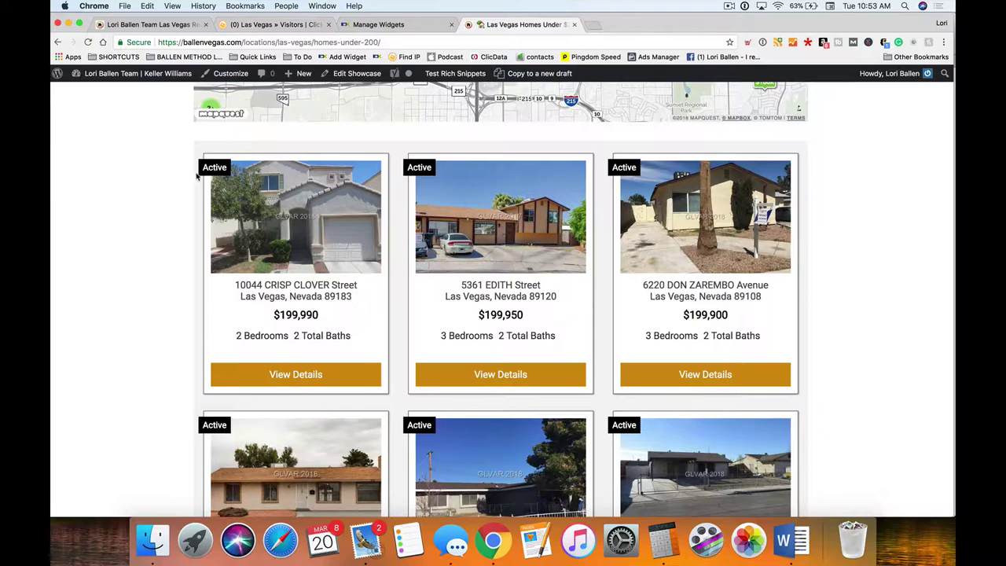
Examine the minimum price, maximum price and minimum bedrooms fields of the home search form on the Las Vegas Homes Under $200,000 page
scroll(160, 183, down, 1)
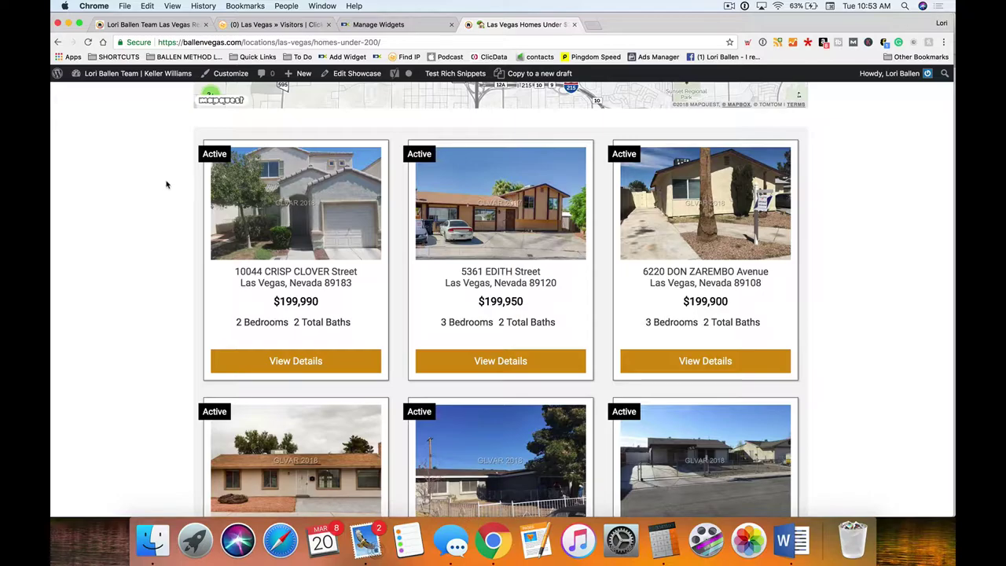
scroll(162, 184, up, 10)
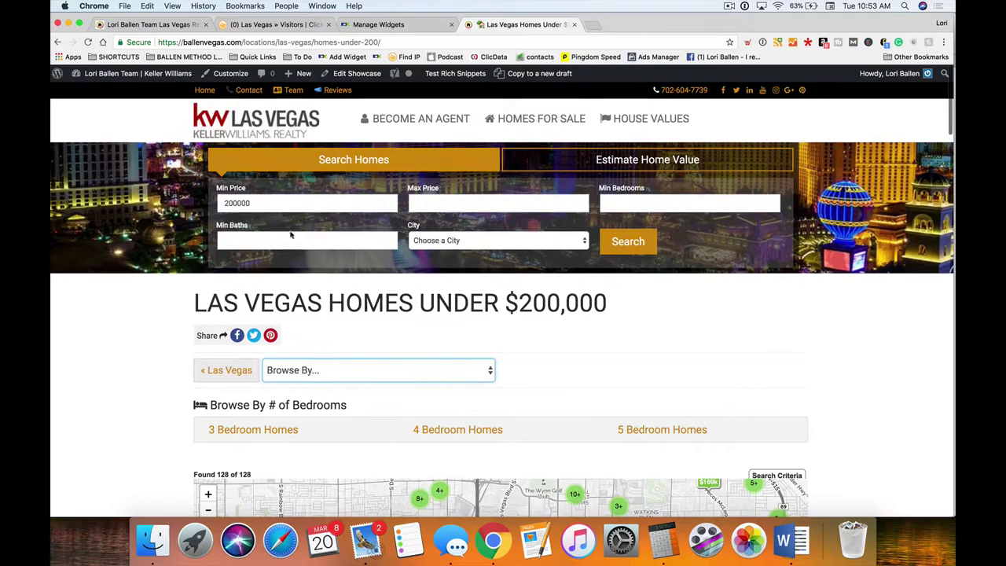
click(273, 203)
key(Tab)
click(495, 201)
click(654, 201)
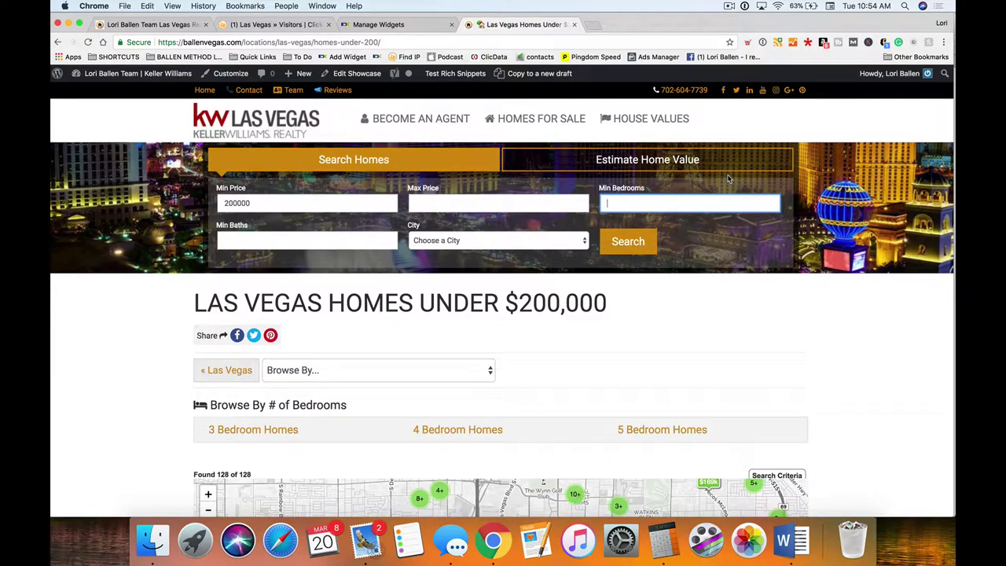
Inspect the web address of the Homes Under $200,000 page and look over its first rows of listings
click(338, 42)
click(391, 42)
triple_click(391, 42)
click(395, 42)
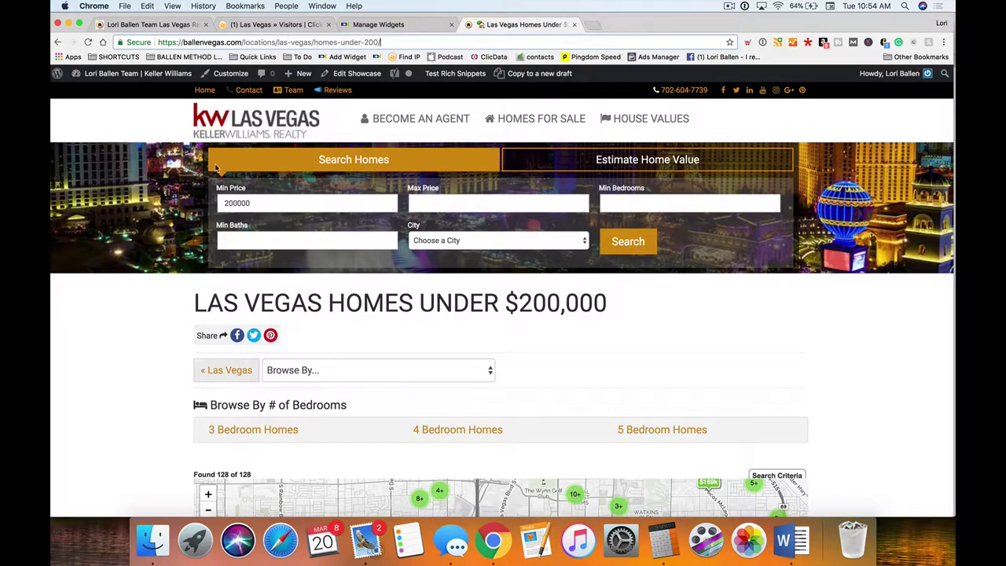
scroll(207, 189, down, 3)
scroll(207, 189, down, 10)
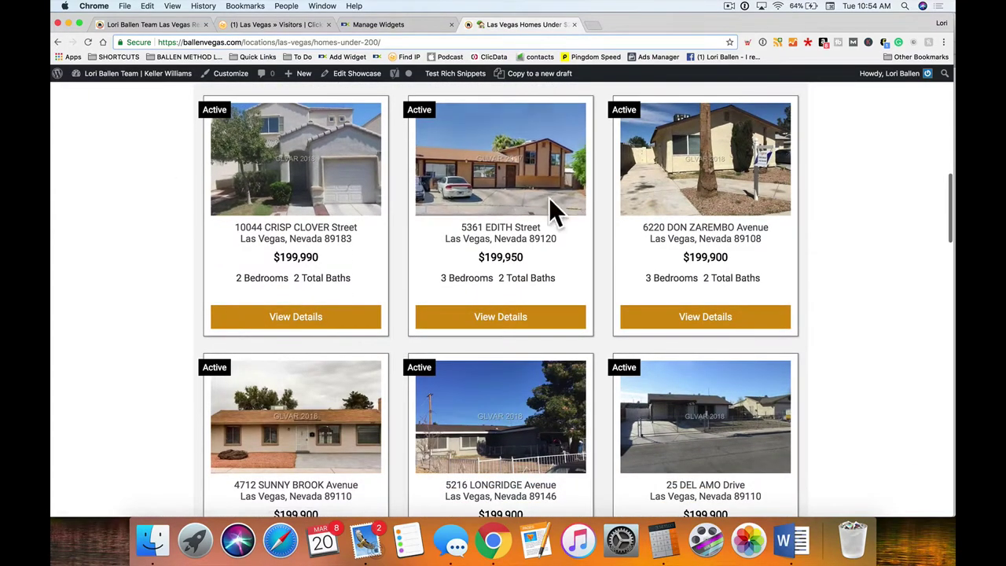
scroll(132, 244, down, 1)
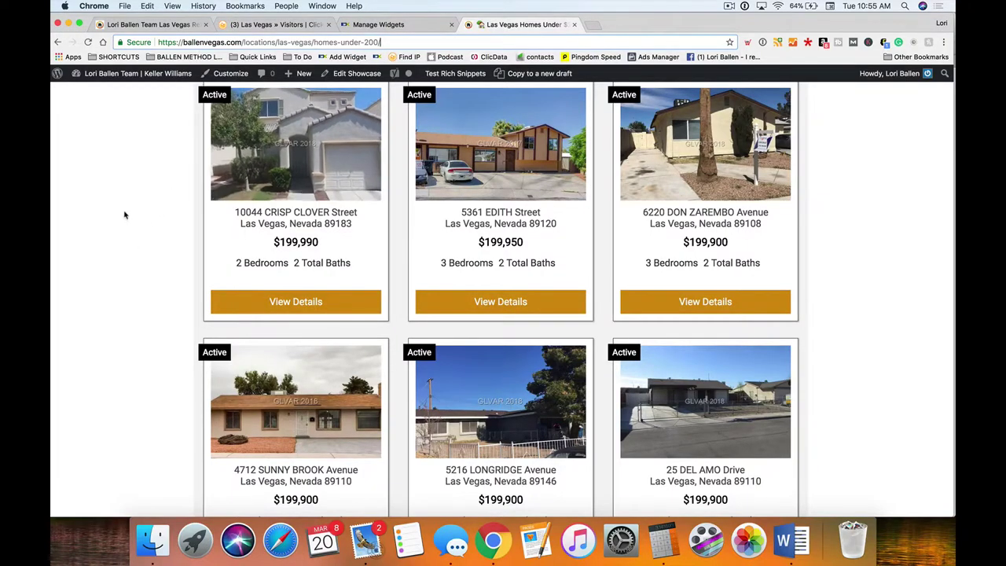
scroll(128, 213, up, 2)
scroll(128, 214, up, 1)
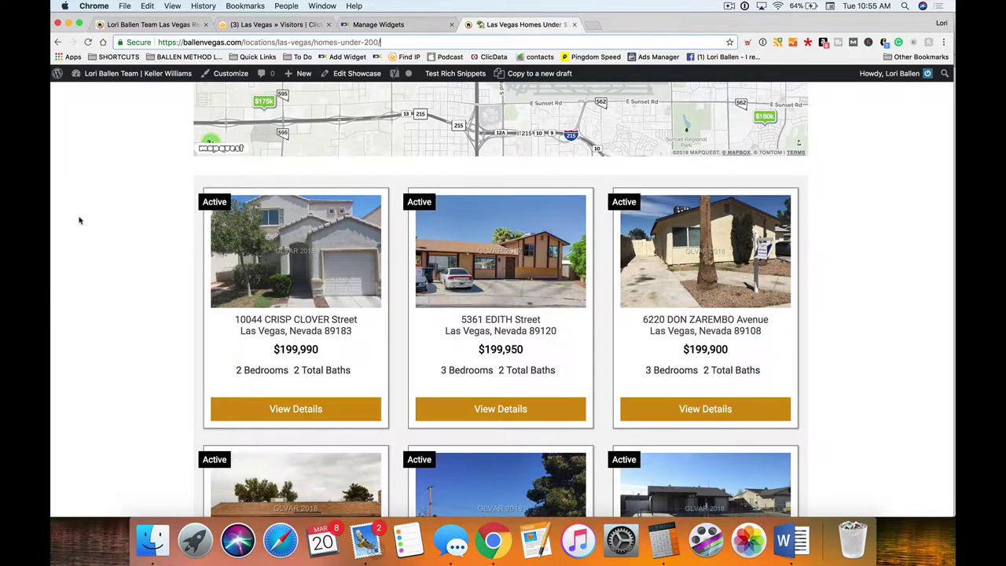
Open loristools.com in a new tab and look through the table of SEO tools and their types
click(594, 25)
text(loristools.com)
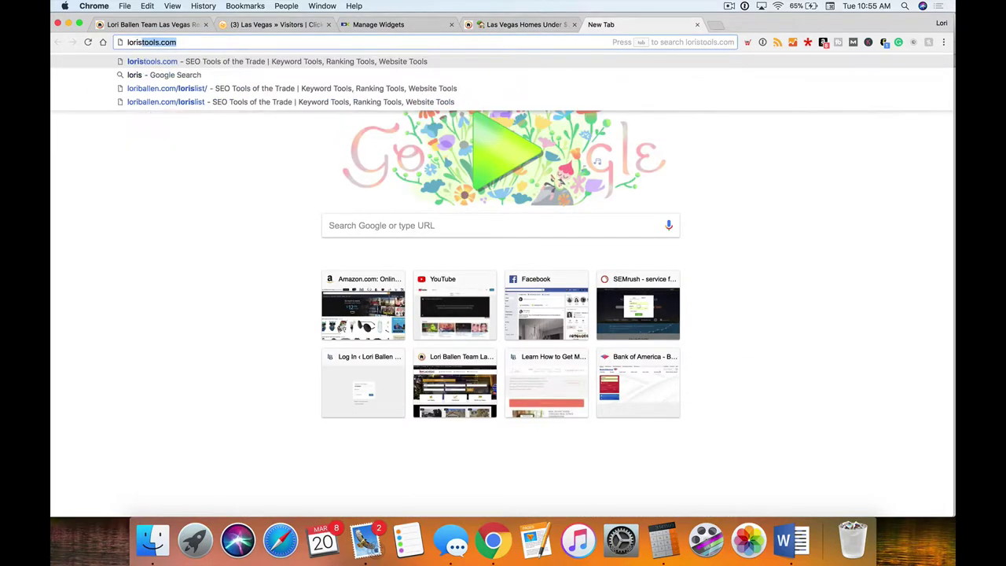
key(Return)
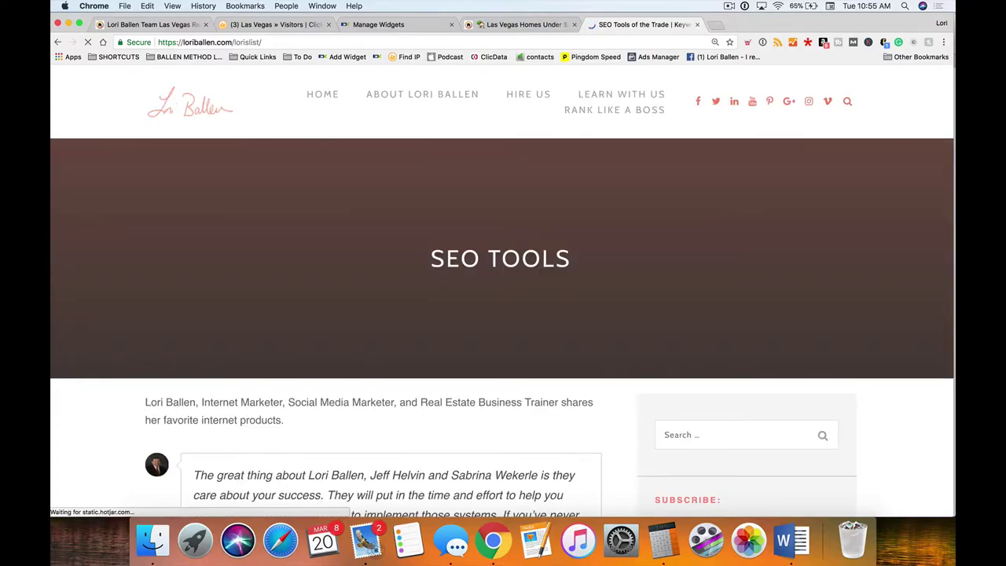
scroll(494, 157, down, 5)
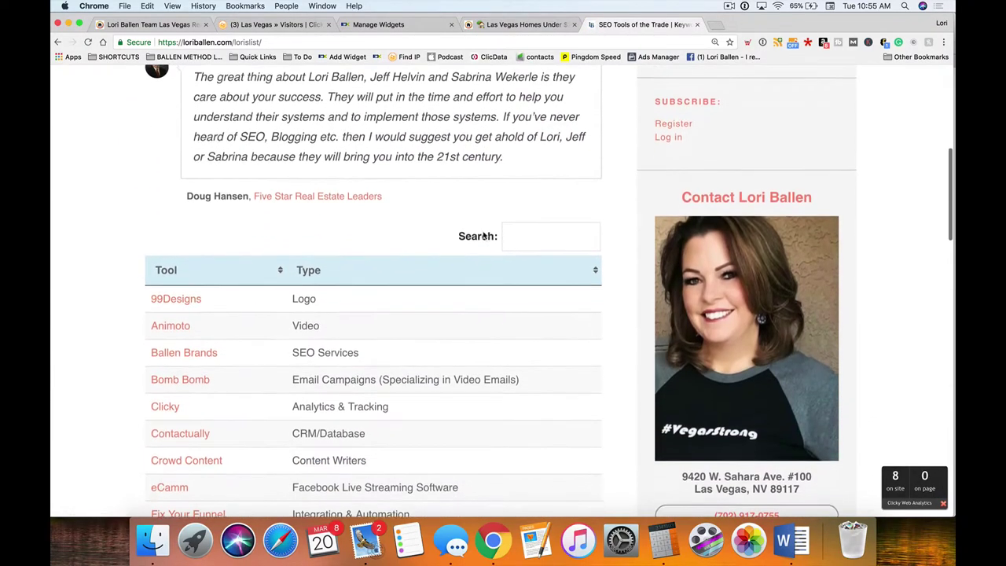
scroll(180, 294, down, 5)
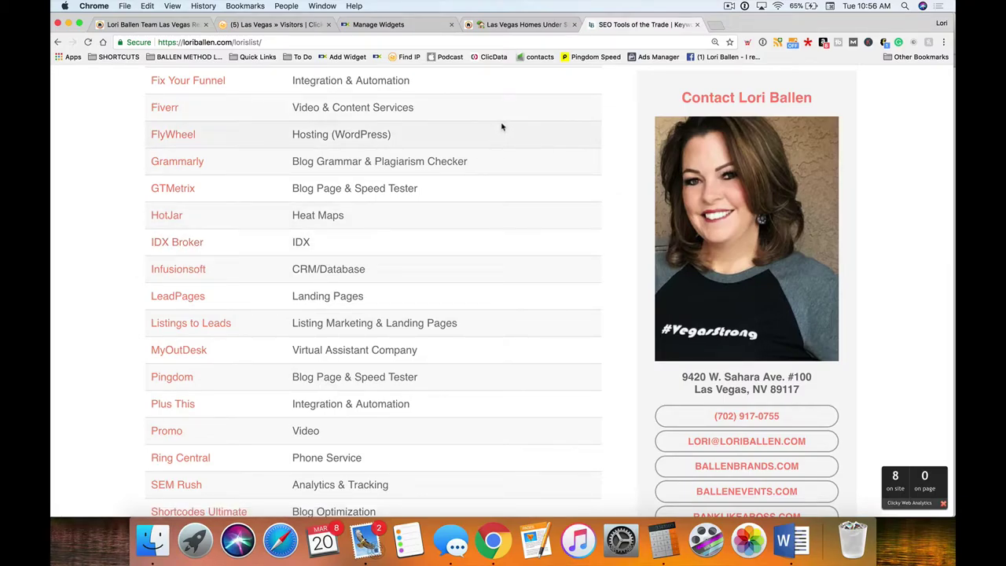
Load ballenbrands.com/brew in another new tab
click(717, 25)
text(ballenb)
text(ra)
text(nd)
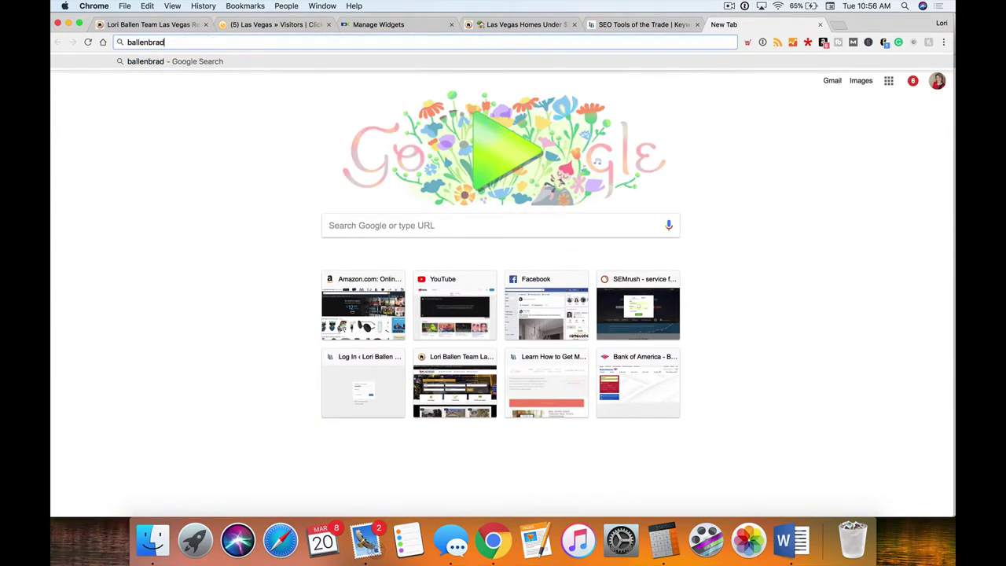
text(s.)
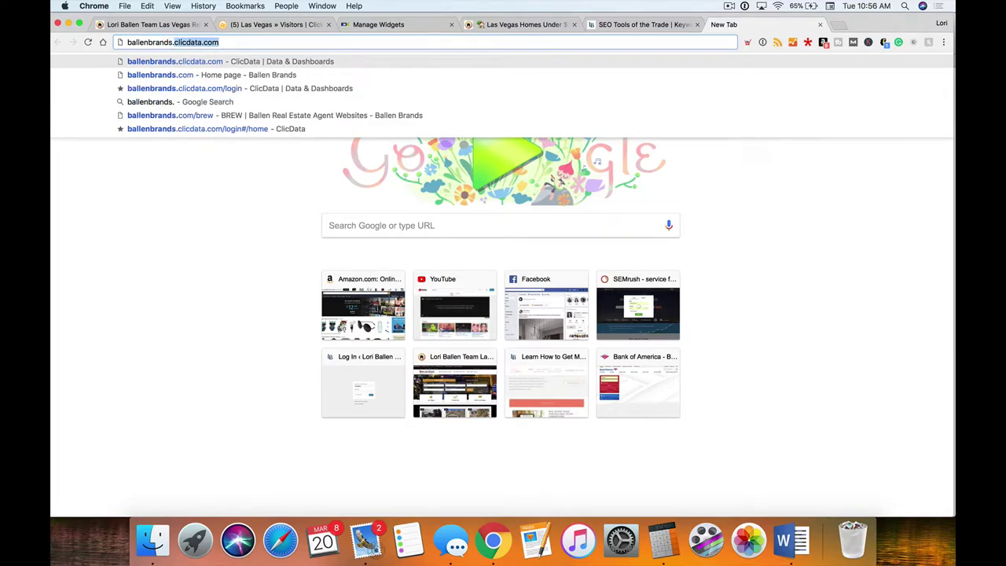
key(BackSpace)
text(com/)
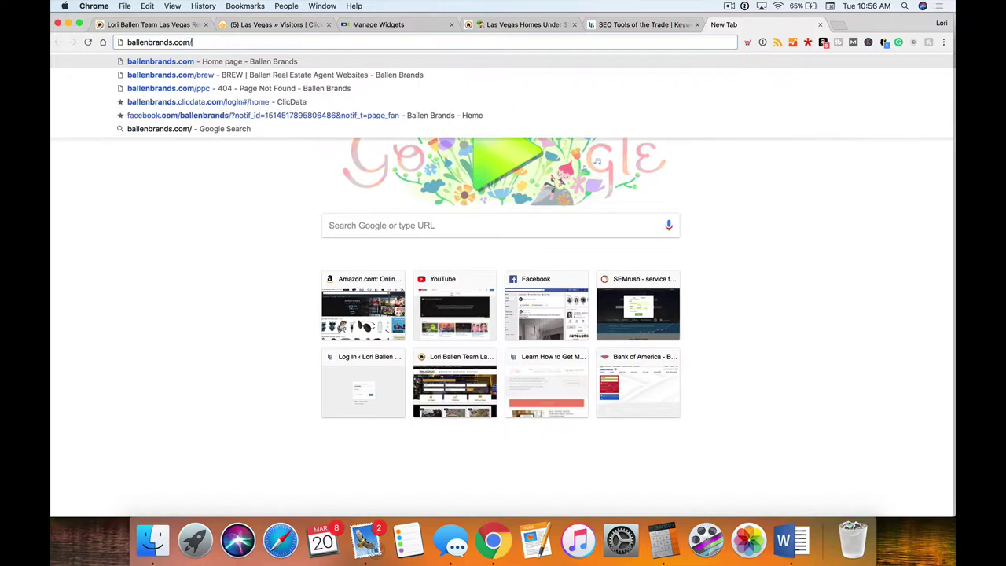
text(brew)
key(Return)
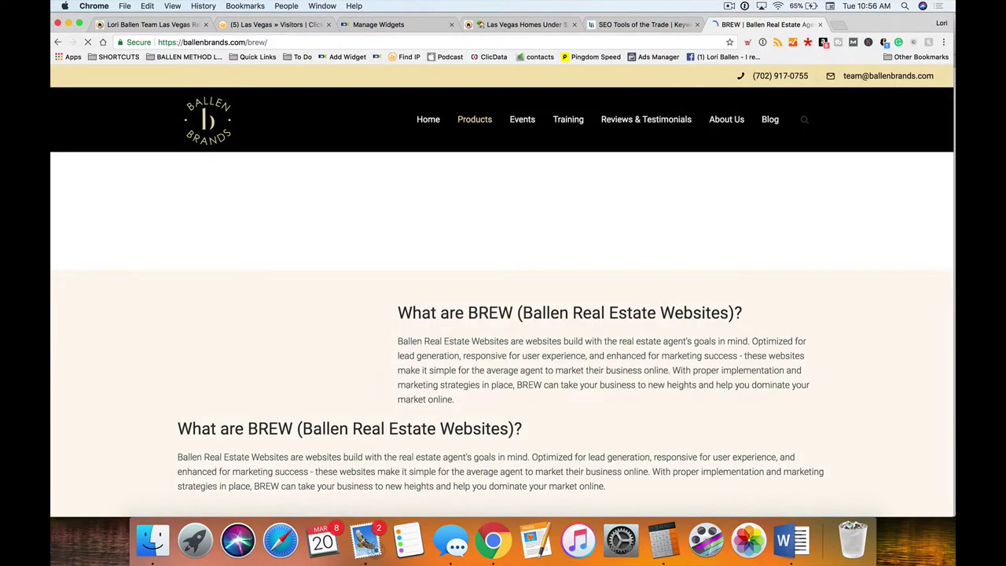
Look over the three House Blend themes and the surrounding package description on the BREW page
scroll(465, 190, down, 10)
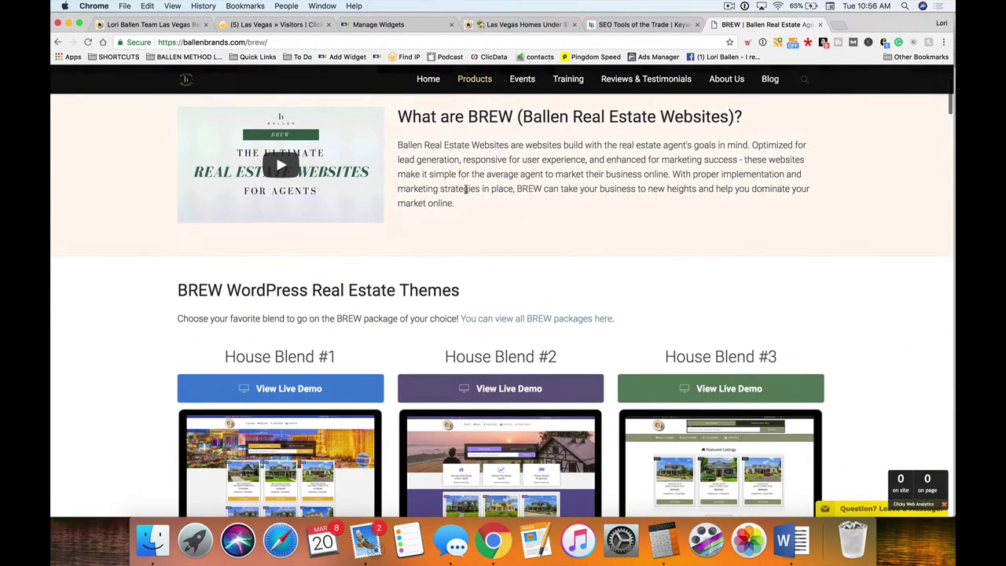
scroll(465, 189, down, 5)
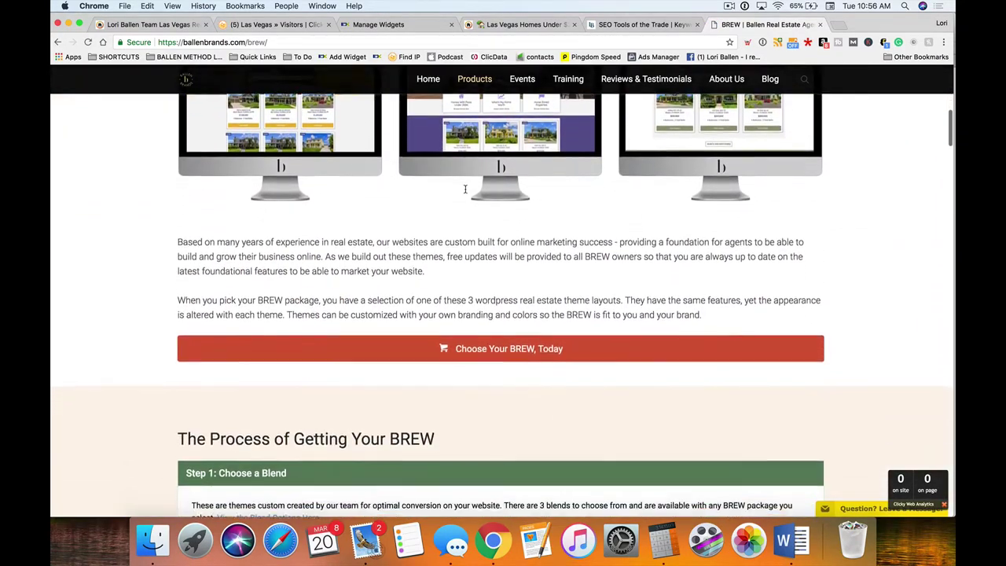
scroll(251, 218, up, 3)
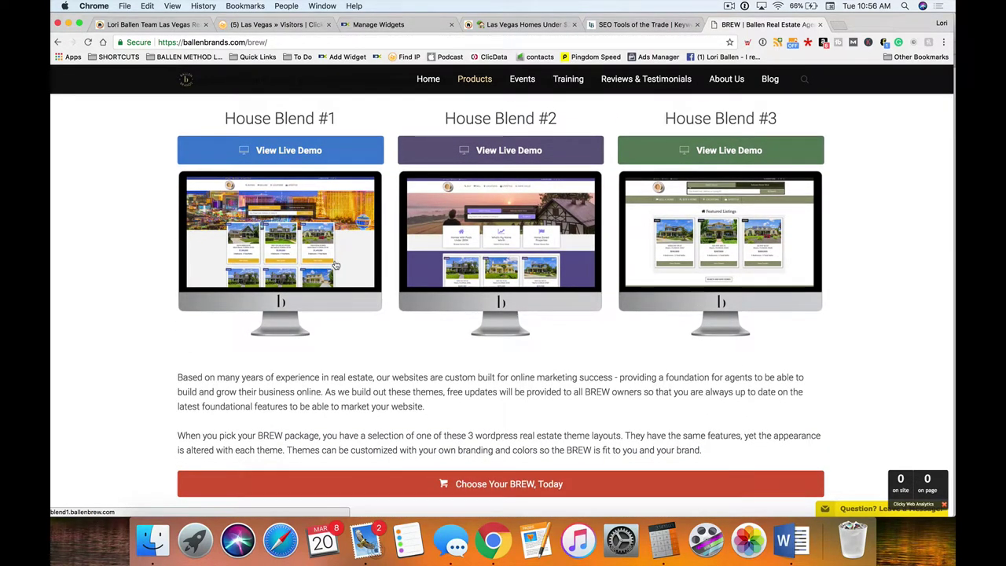
scroll(334, 266, down, 6)
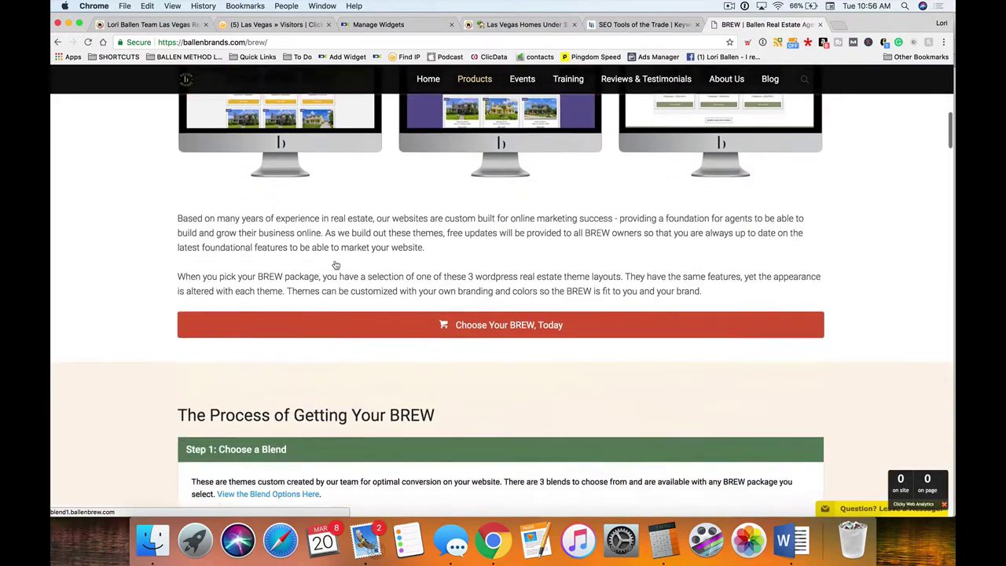
scroll(333, 260, up, 3)
scroll(334, 260, up, 4)
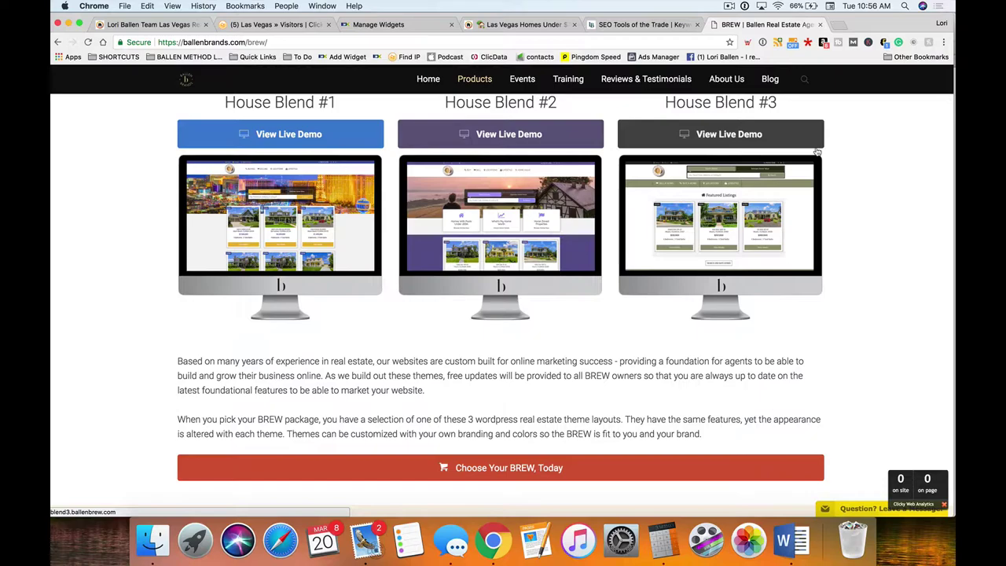
Return to the Las Vegas Homes Under $200,000 page and review its bedroom links, map and listings
click(640, 24)
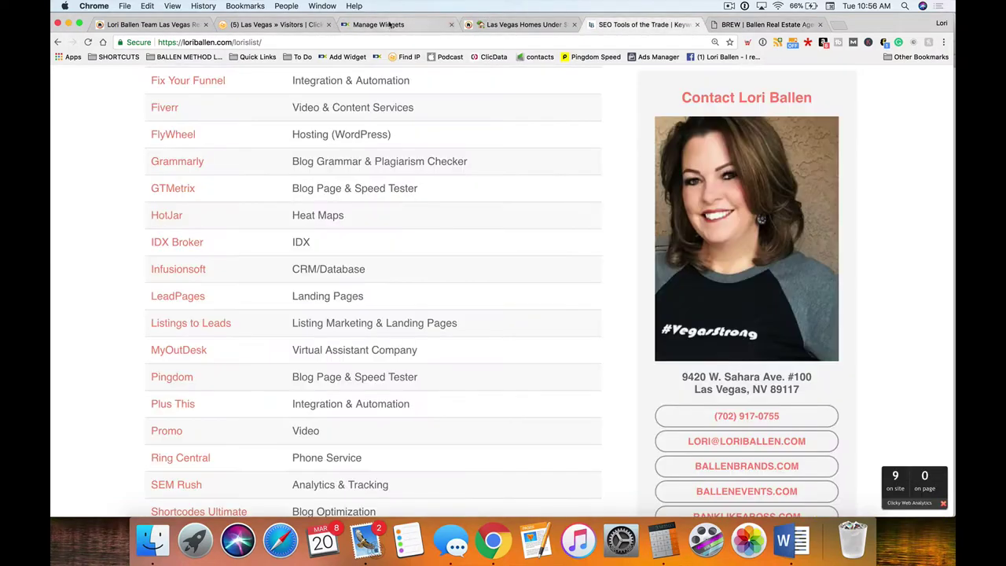
click(511, 24)
scroll(100, 269, up, 8)
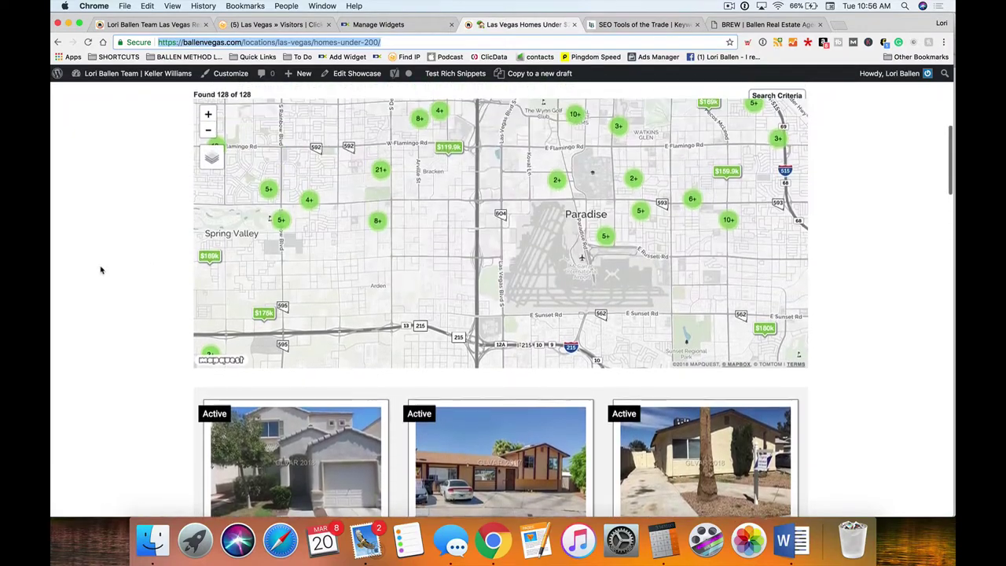
scroll(100, 270, down, 2)
scroll(101, 269, down, 4)
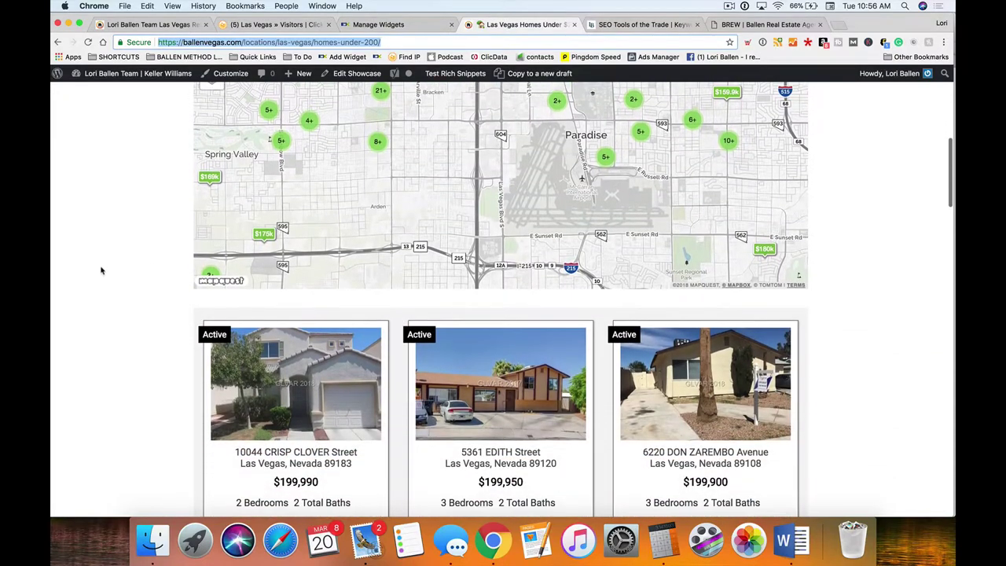
scroll(100, 269, up, 5)
scroll(101, 271, down, 5)
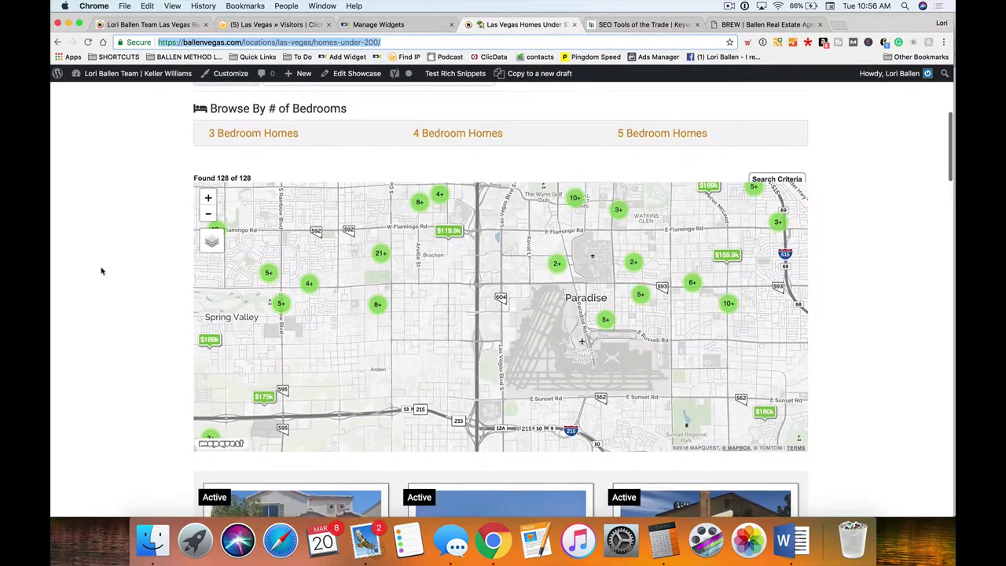
scroll(100, 271, down, 2)
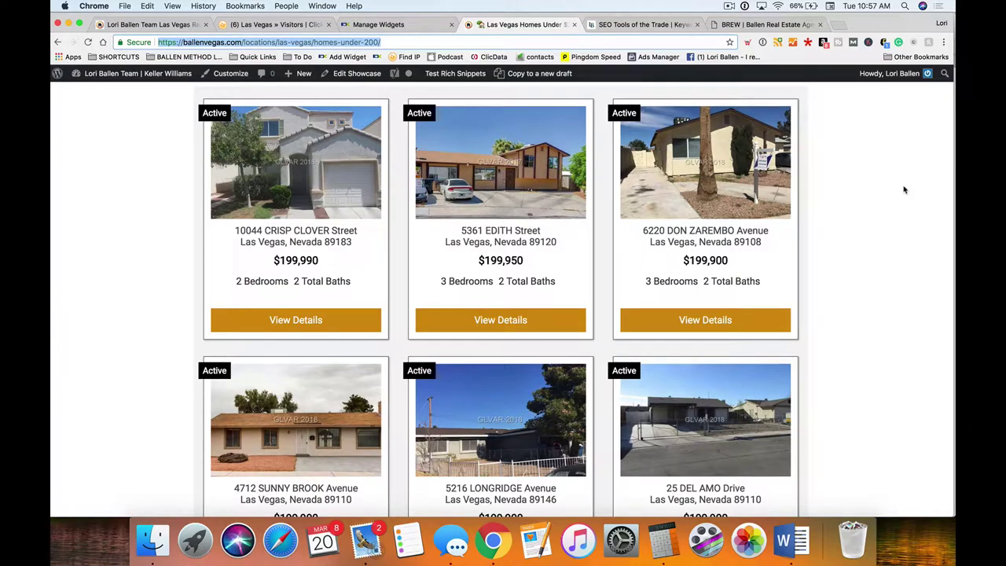
scroll(903, 189, up, 2)
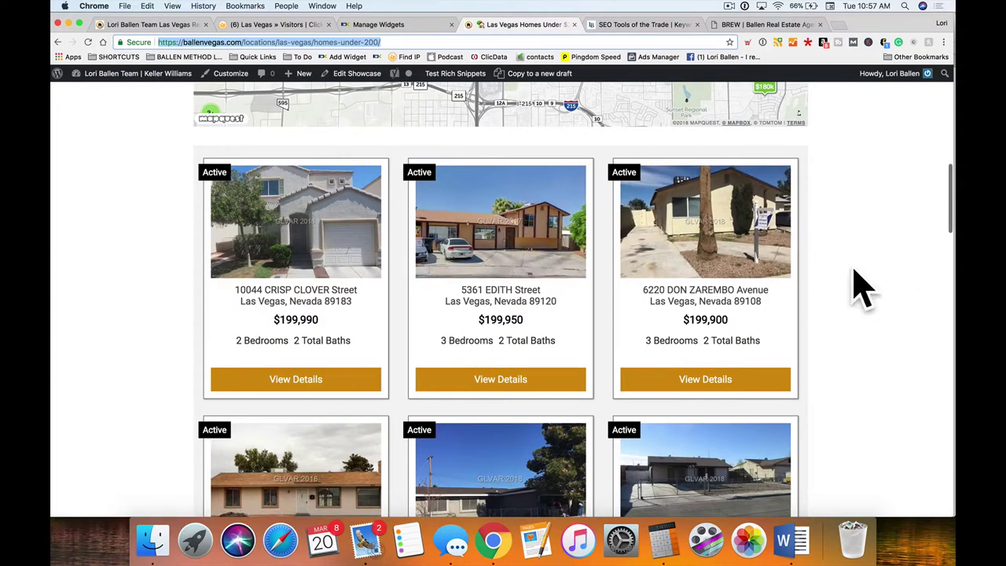
scroll(916, 291, down, 1)
scroll(914, 289, down, 6)
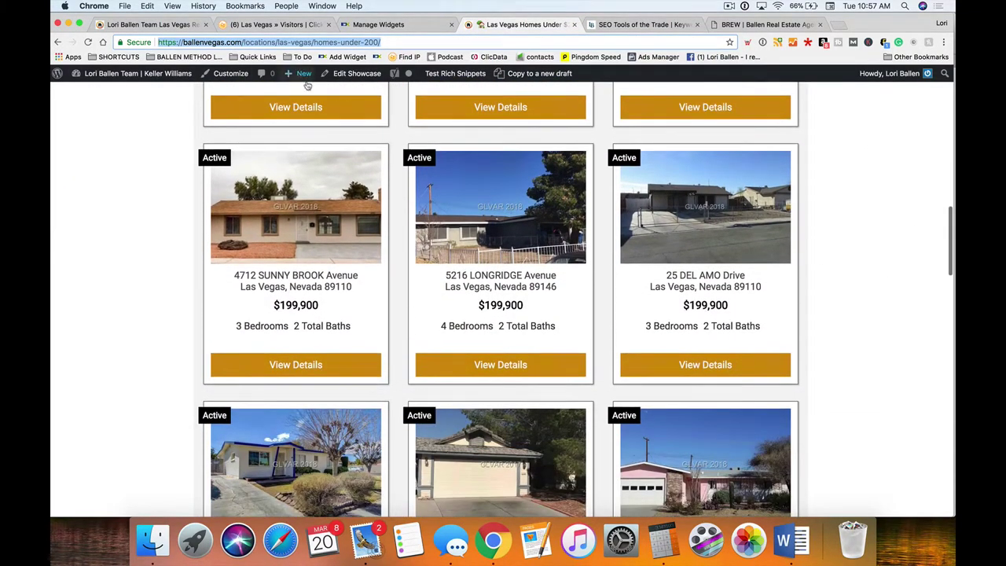
Start a new Showcase in WordPress and look through its title, slug, content block and category box options
mouse_move(301, 80)
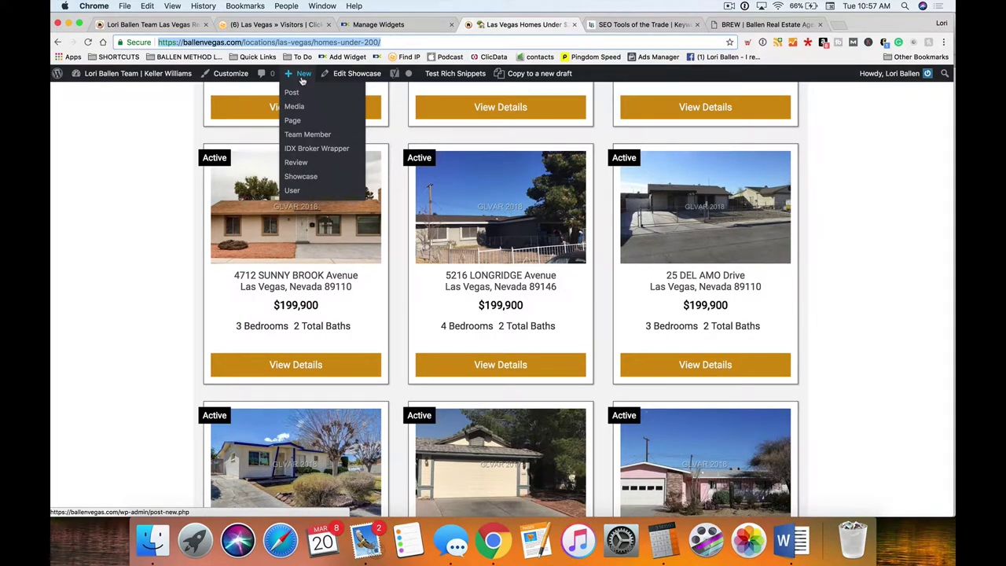
click(310, 177)
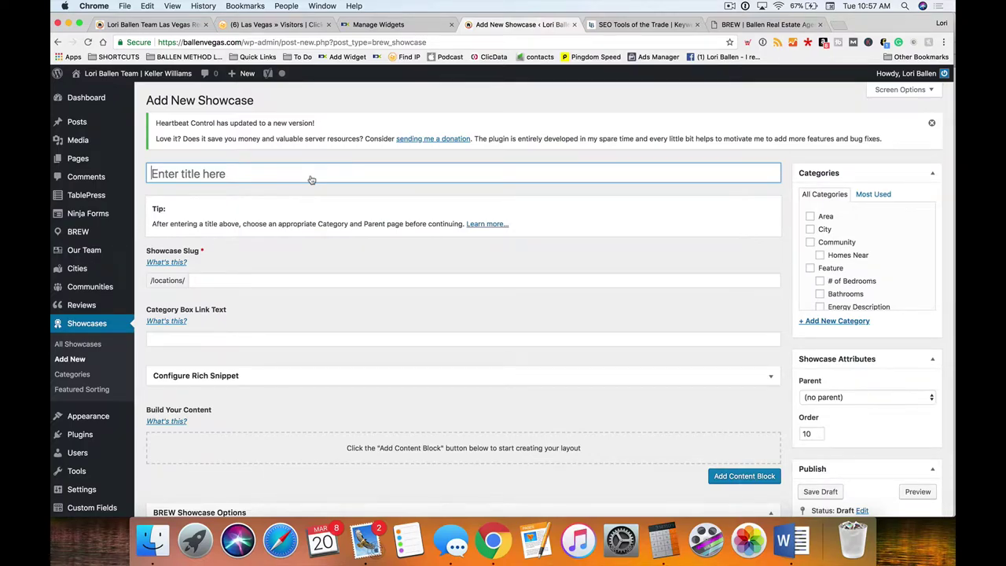
scroll(371, 228, down, 15)
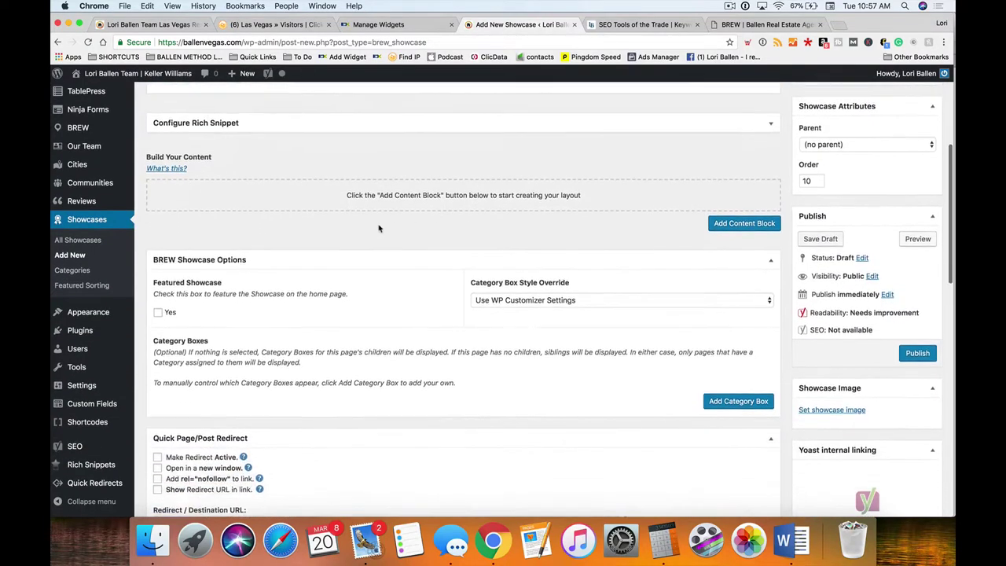
scroll(372, 228, up, 15)
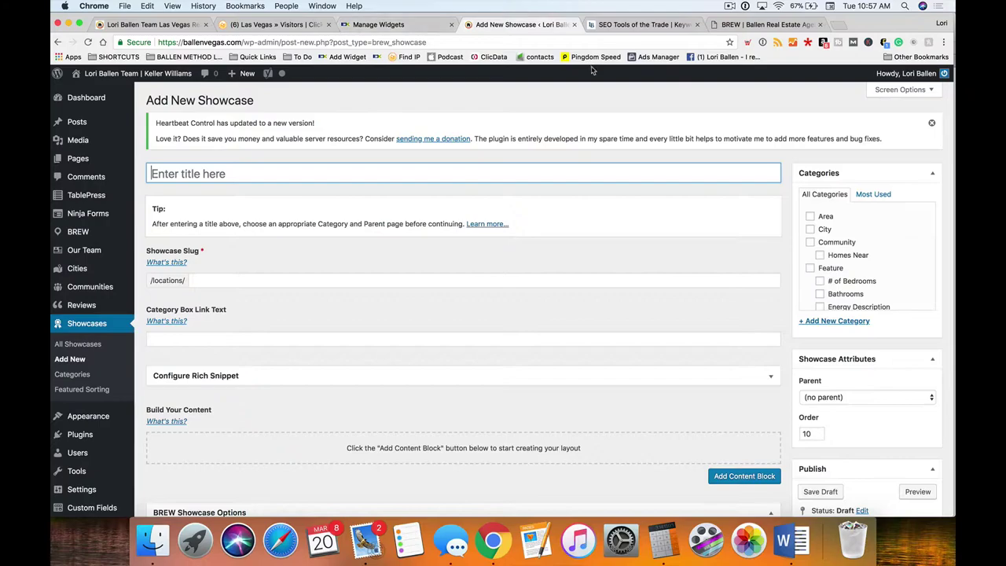
Go back to the BREW themes page and load ballenvegas.com in its place
click(766, 24)
scroll(584, 183, down, 3)
scroll(584, 182, up, 5)
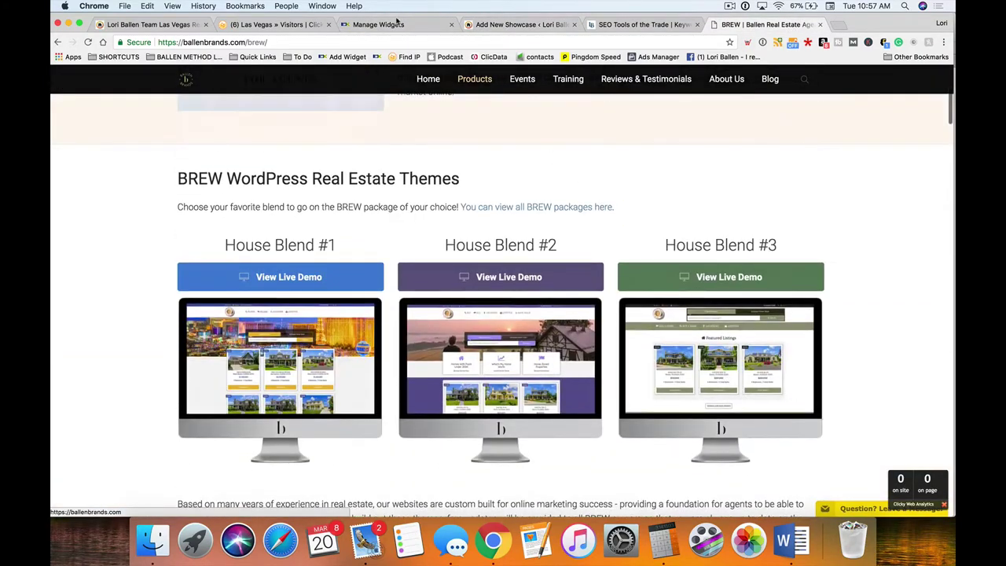
click(482, 45)
text(ballenvegas.com)
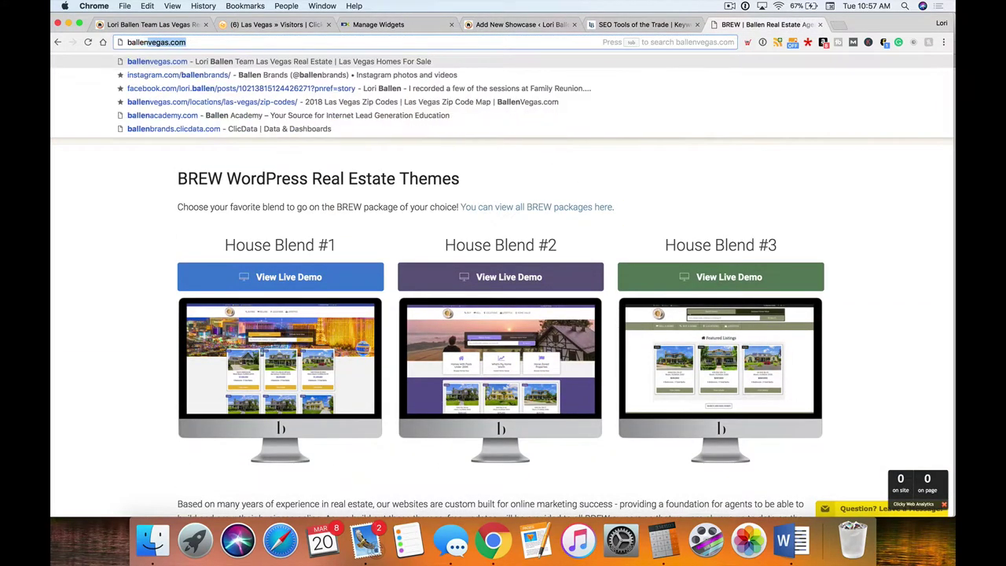
key(Return)
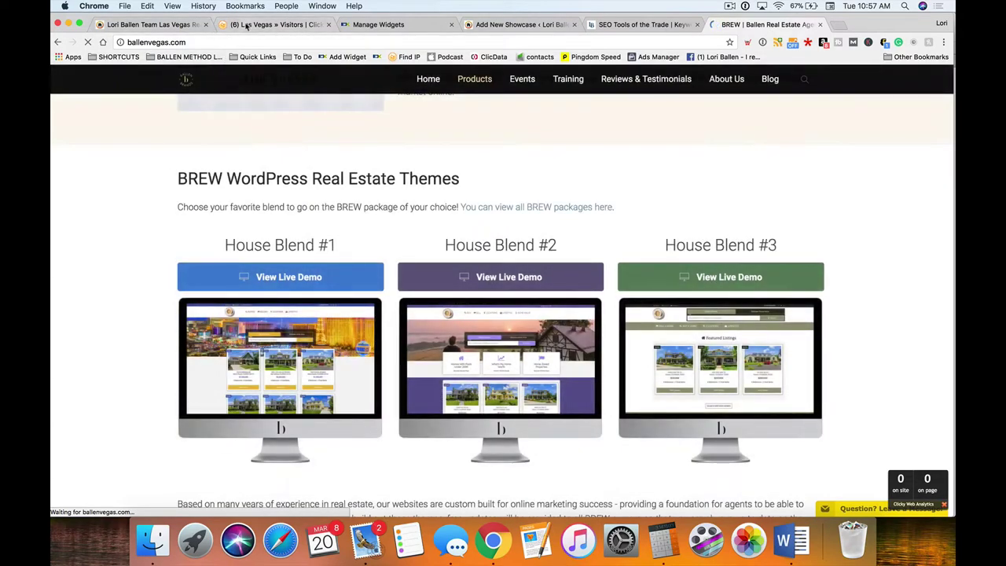
Switch to Clicky, skim the Las Vegas visitor log and go back to the site's statistics dashboard
click(297, 25)
scroll(370, 173, up, 10)
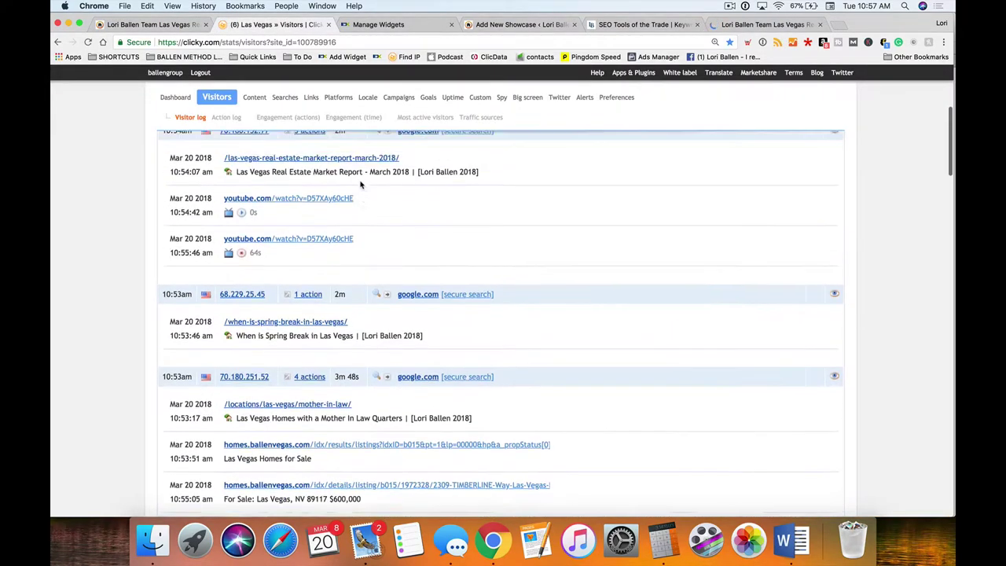
click(56, 43)
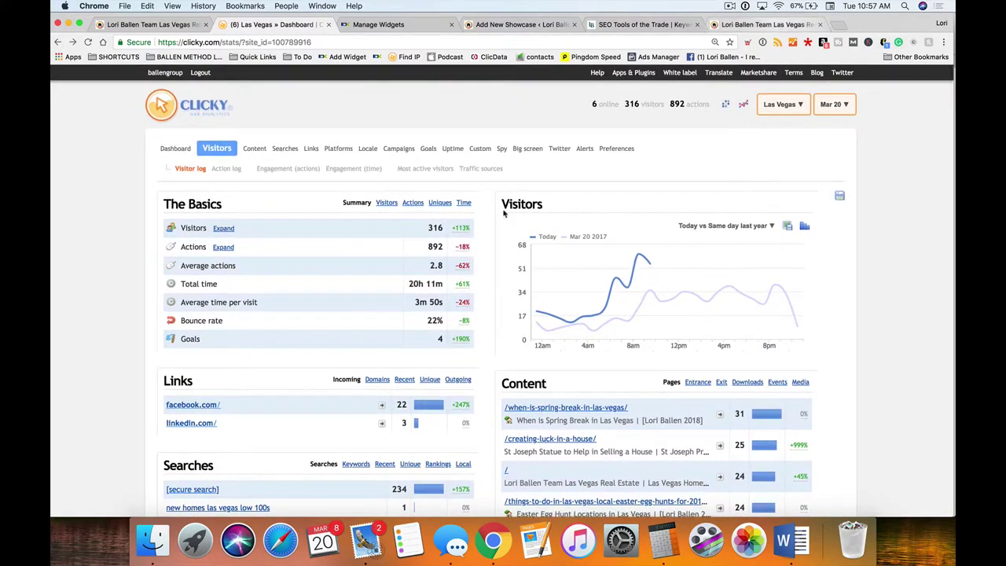
Open the Las Vegas Homes Under $500,000 page on ballenvegas.com, check its browse-by links, and place its browser tab before Add New Showcase
click(766, 25)
click(556, 121)
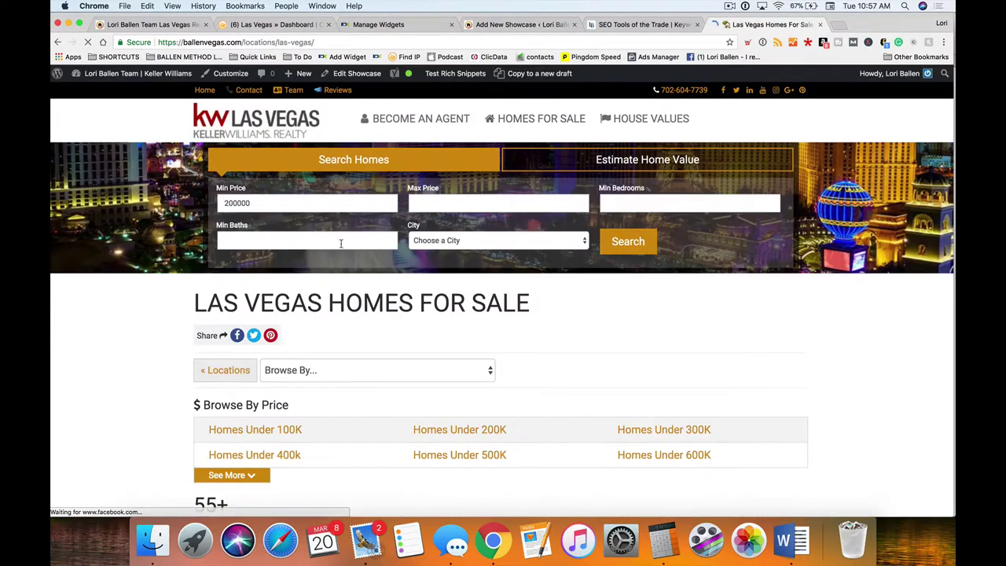
scroll(339, 246, down, 4)
click(488, 297)
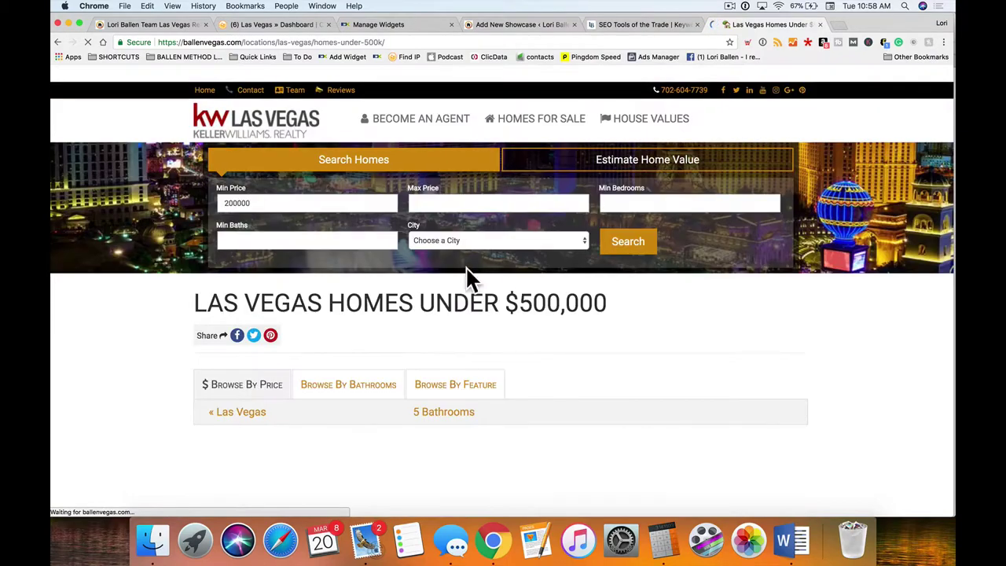
scroll(415, 363, down, 3)
click(330, 277)
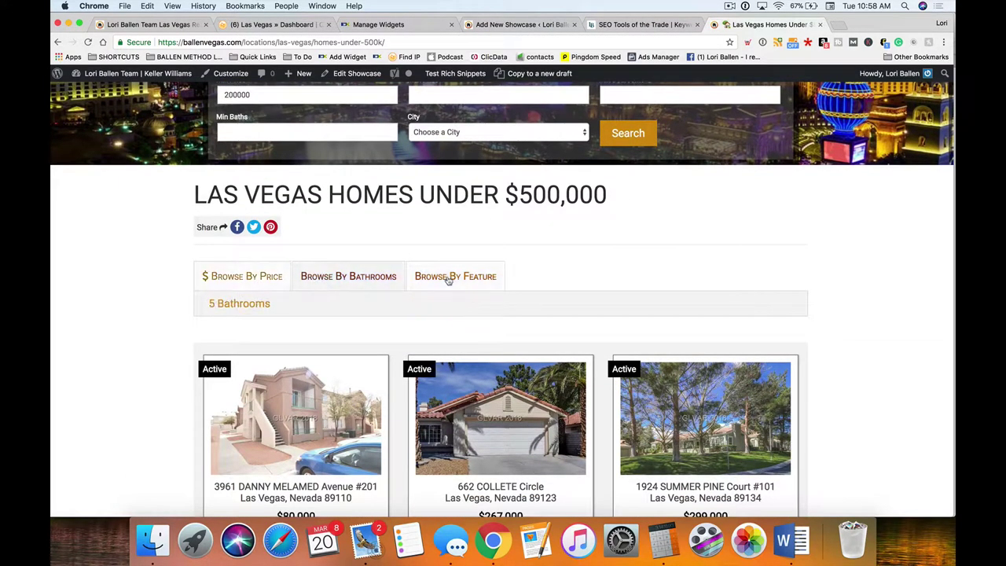
click(450, 277)
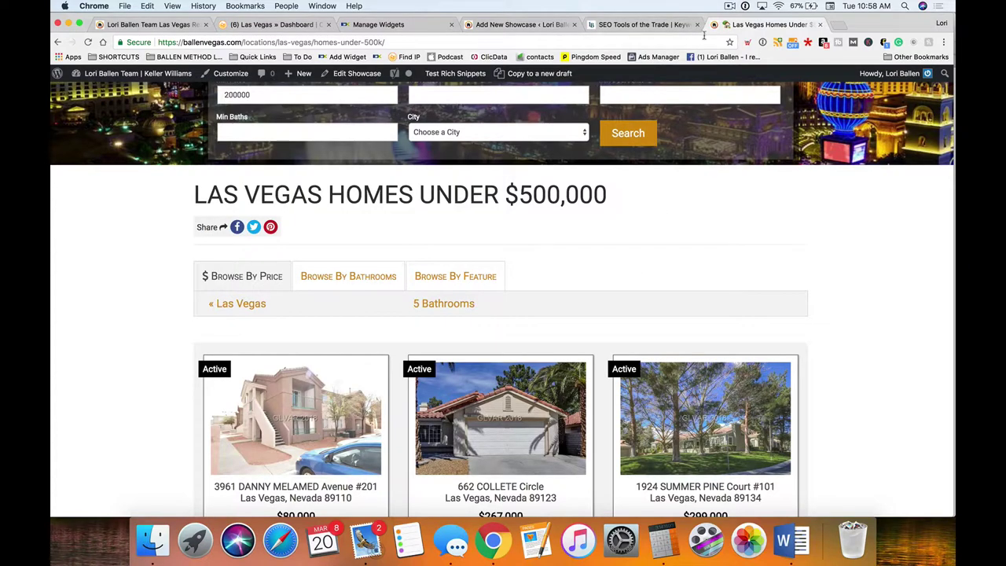
drag(756, 26, 527, 28)
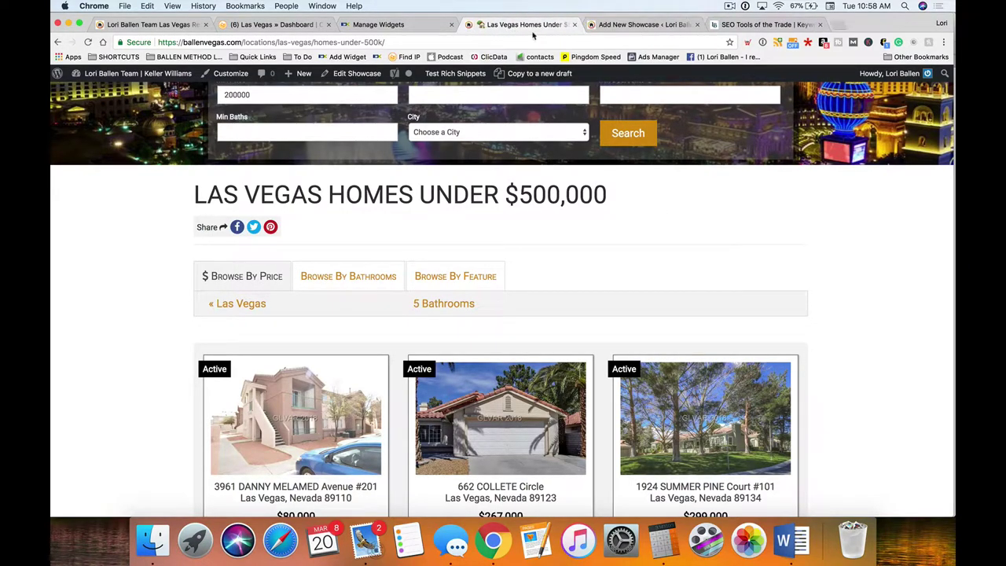
From the WordPress Add New Showcase screen, open a blank new page in a separate browser tab and enter its content area
click(643, 24)
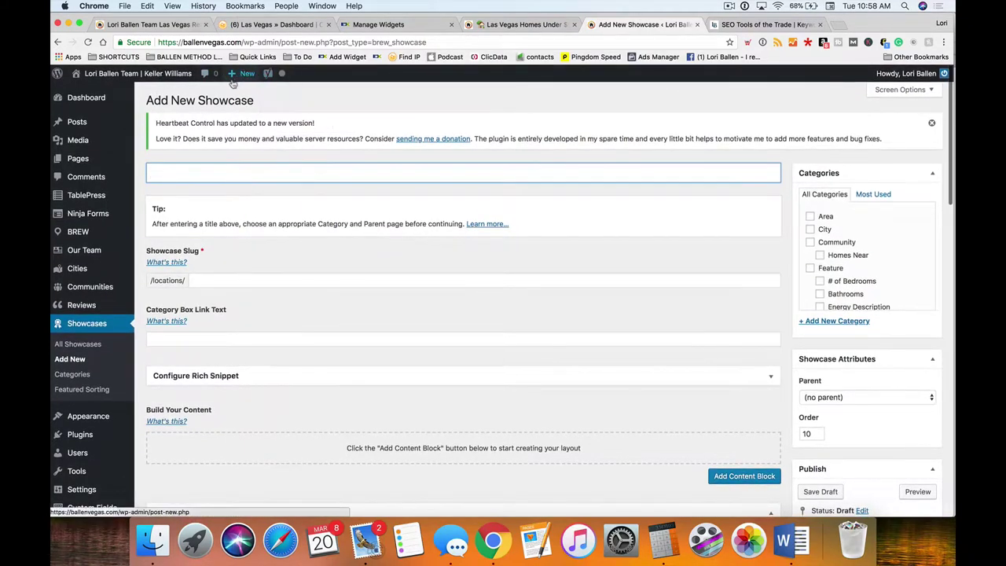
mouse_move(246, 76)
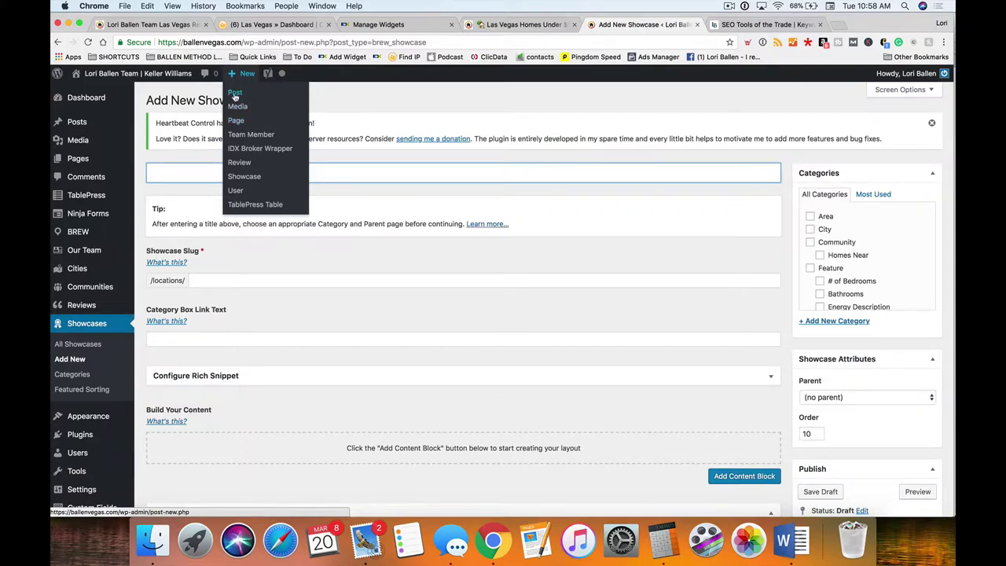
right_click(240, 124)
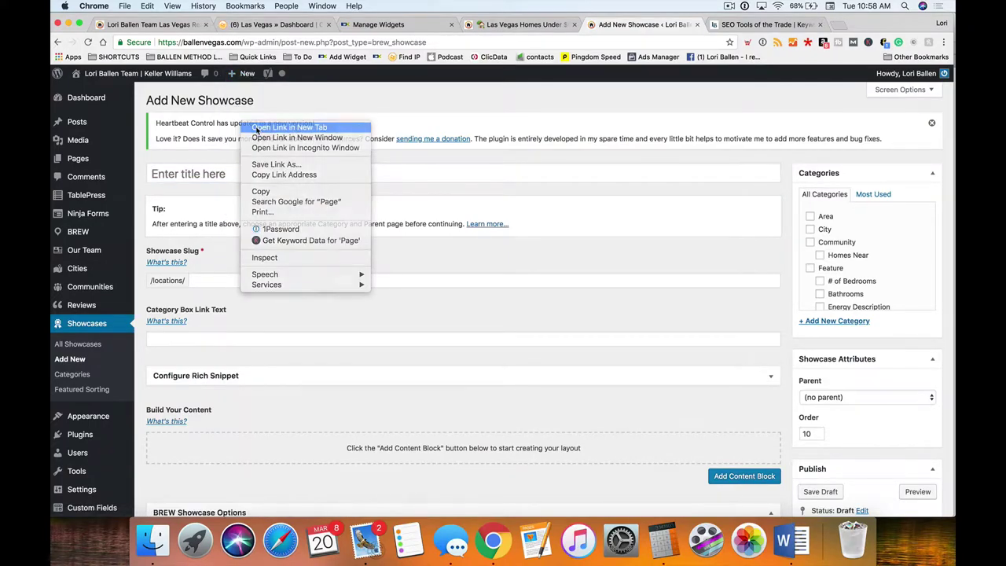
click(259, 127)
click(704, 26)
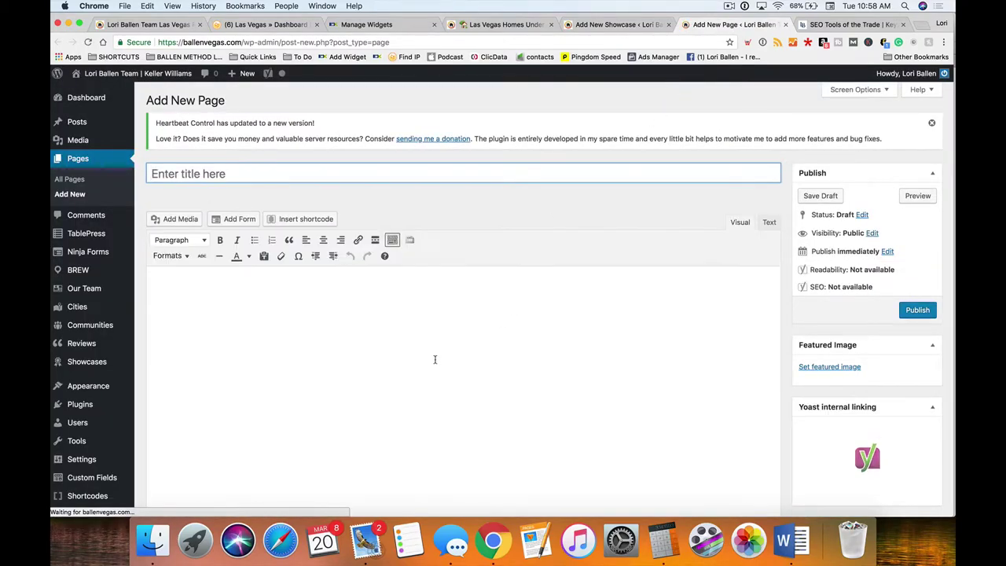
click(433, 355)
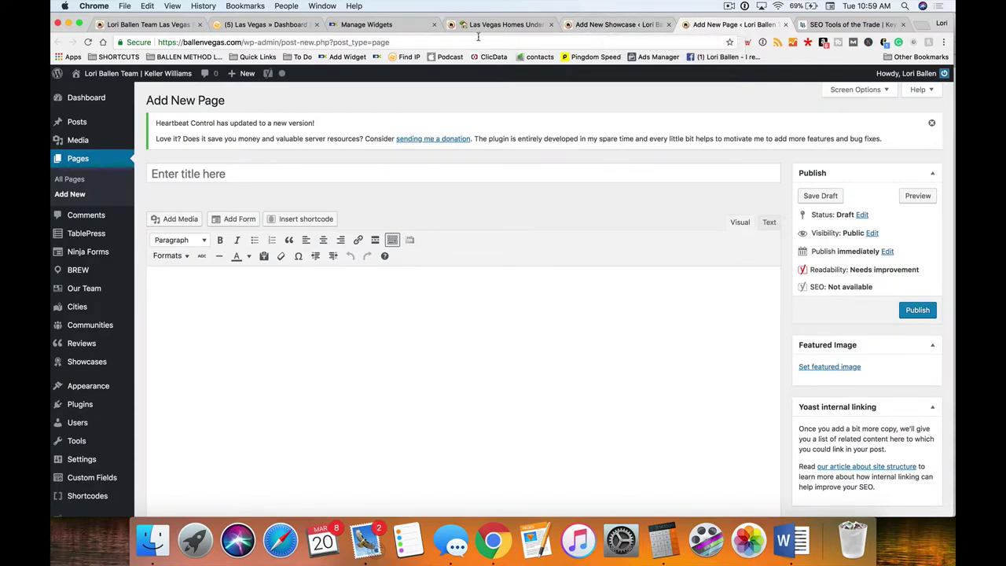
Switch to the IDX Broker widget manager and start creating a new widget
click(377, 25)
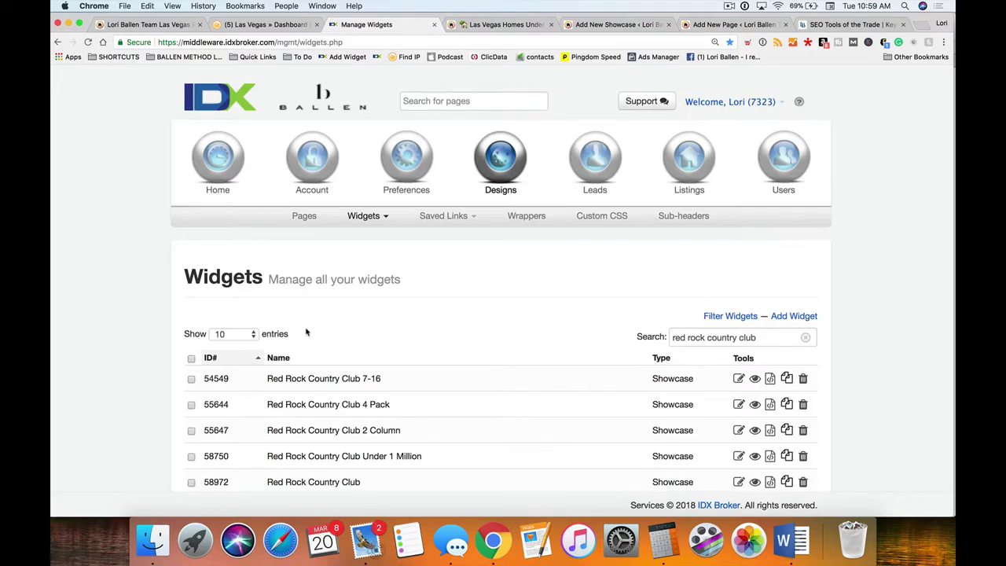
scroll(414, 228, down, 1)
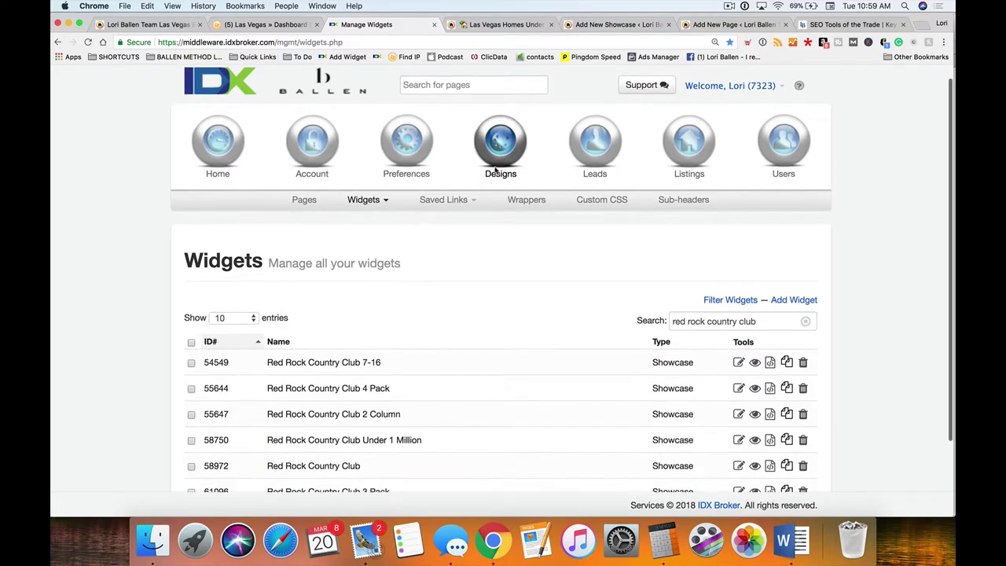
scroll(499, 155, down, 2)
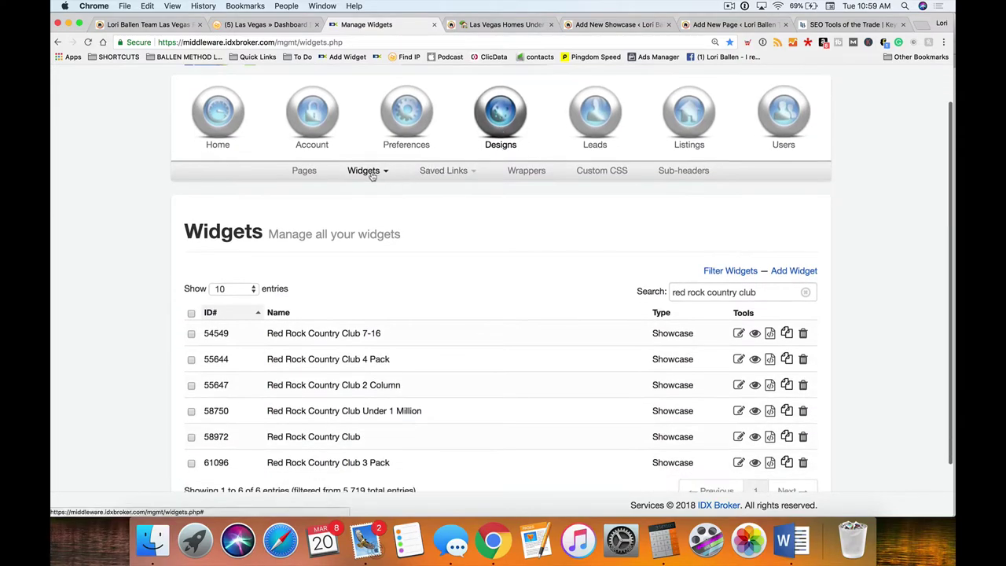
click(373, 174)
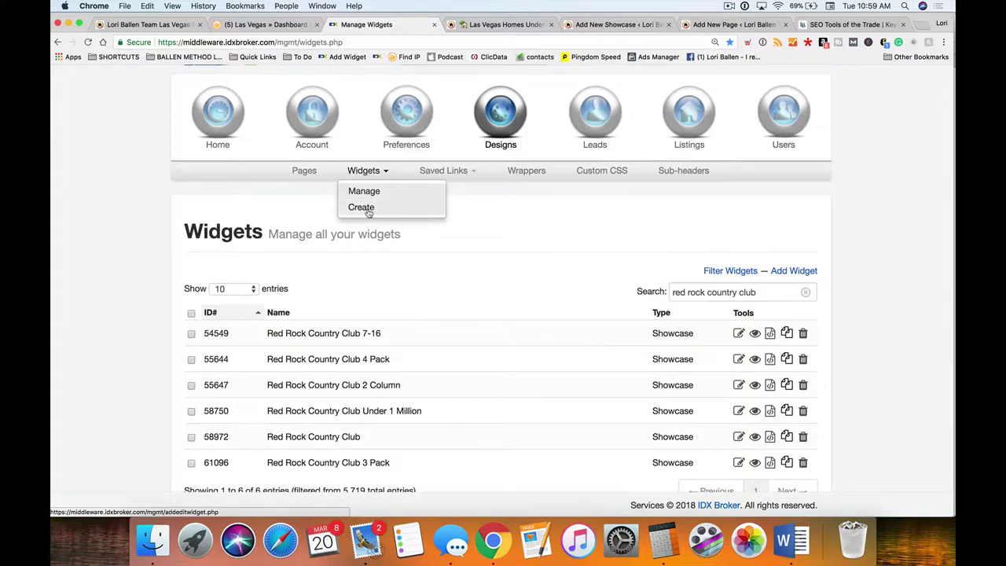
click(366, 209)
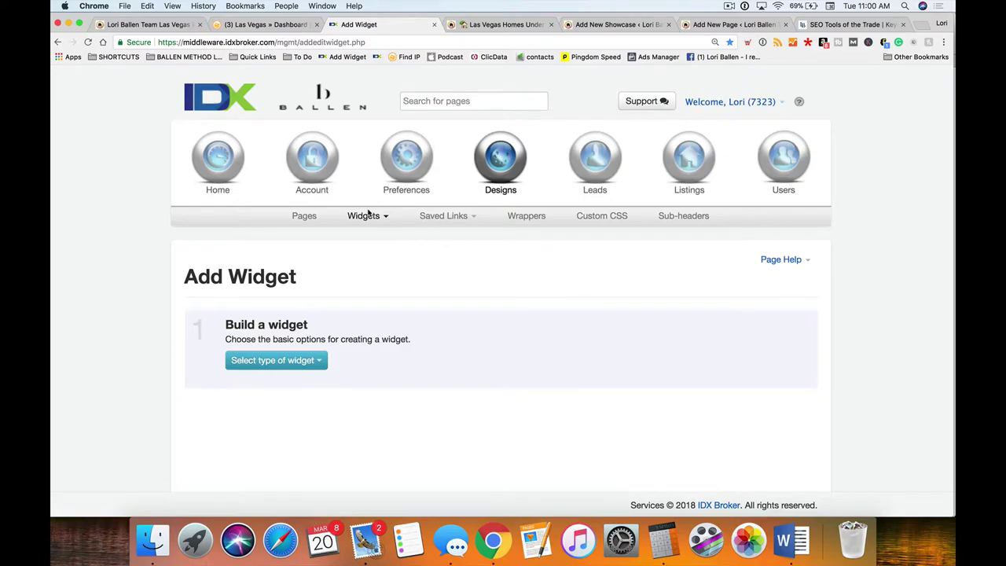
Build the widget as a Showcase that features Custom Search properties based on the Advanced Search page
scroll(373, 213, down, 2)
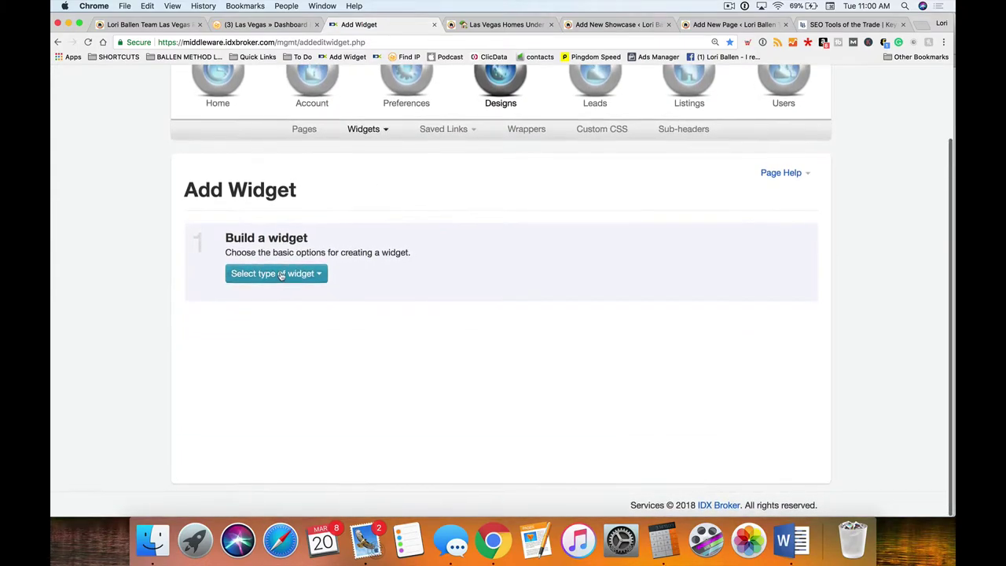
click(312, 280)
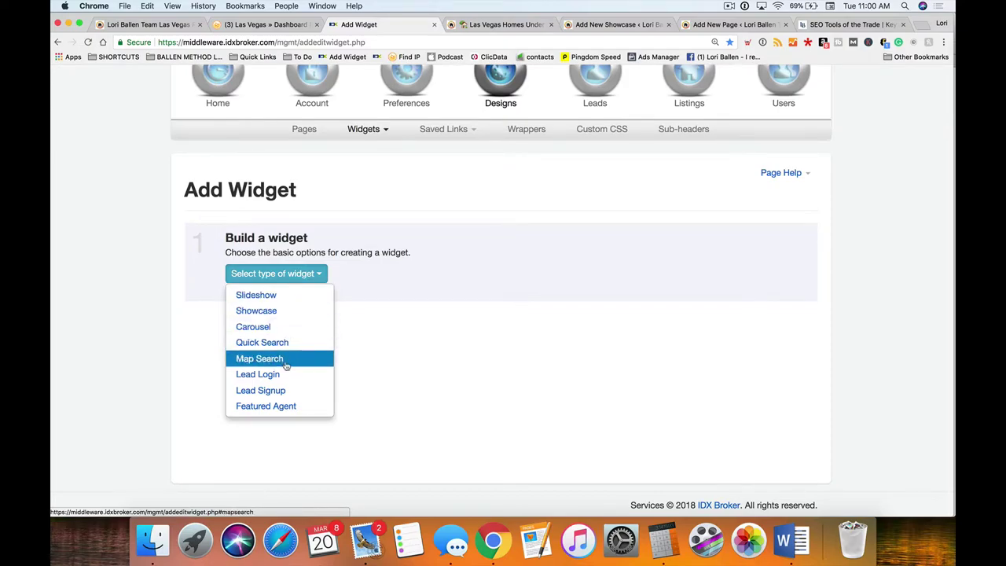
click(255, 311)
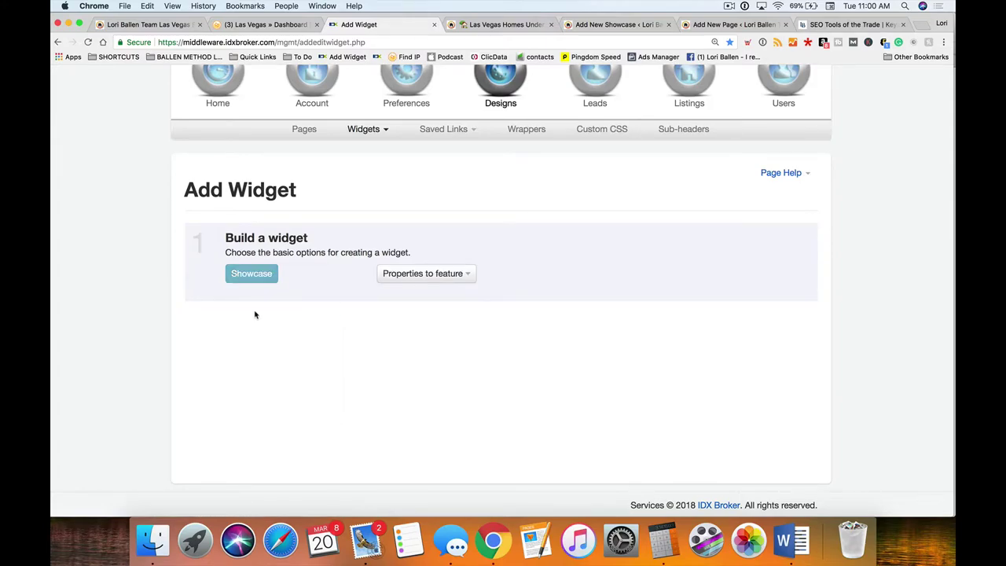
click(450, 272)
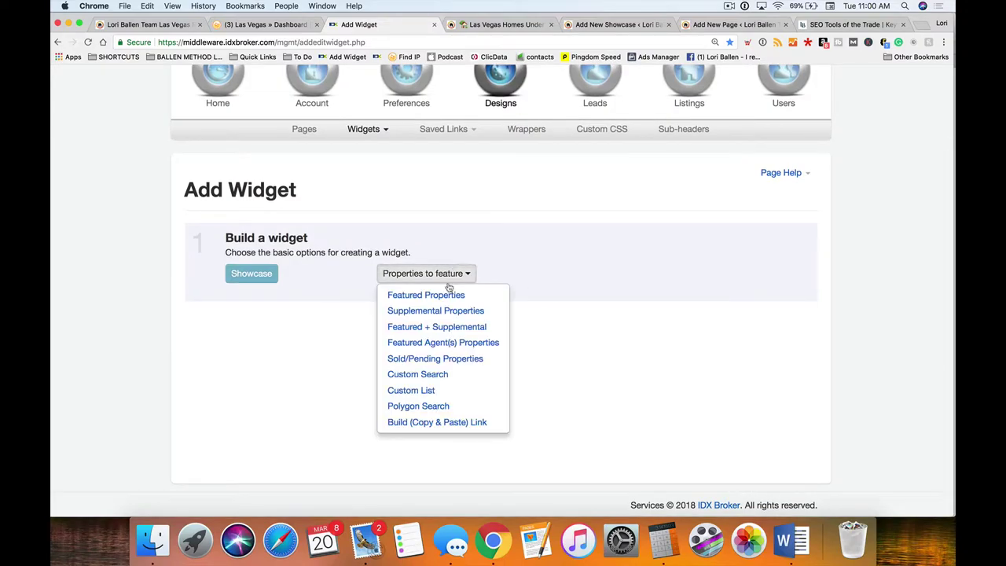
click(453, 377)
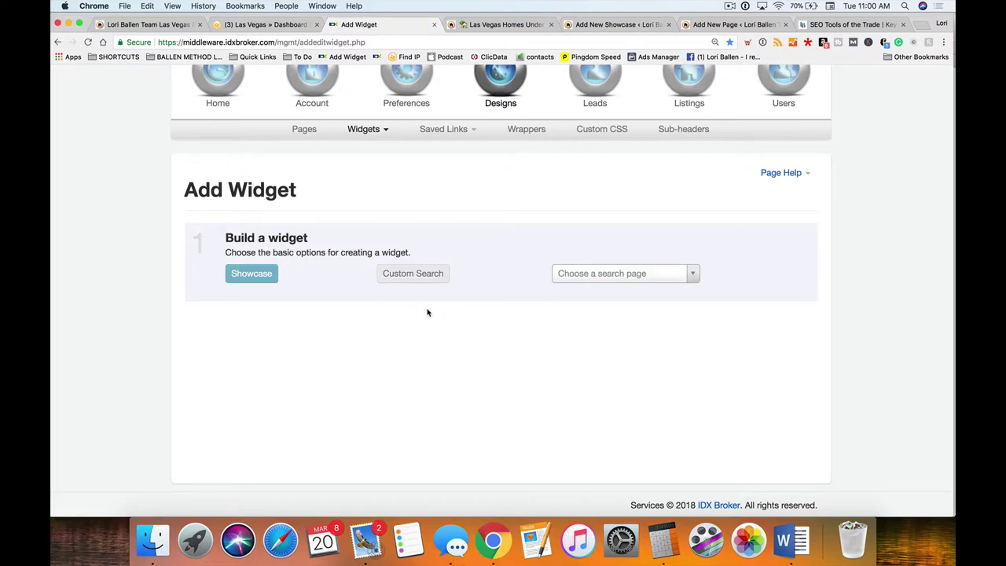
click(607, 279)
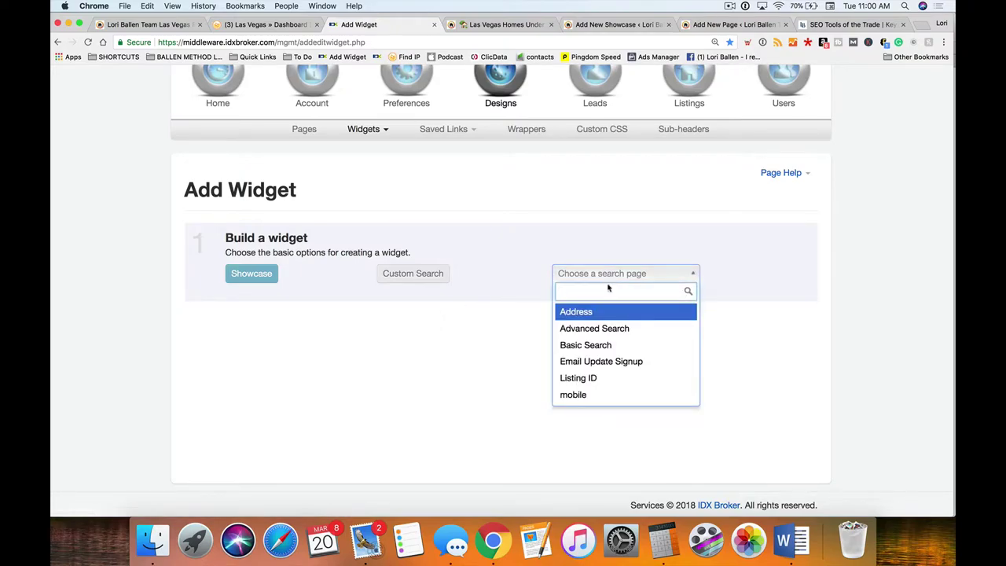
click(611, 329)
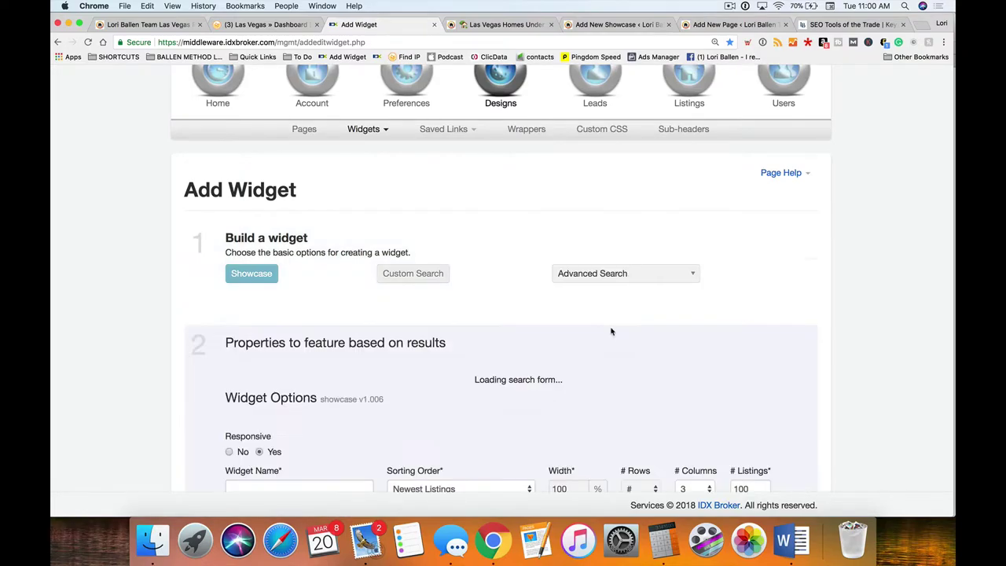
Set the widget's property sub type to Single Family Residential
scroll(611, 331, down, 4)
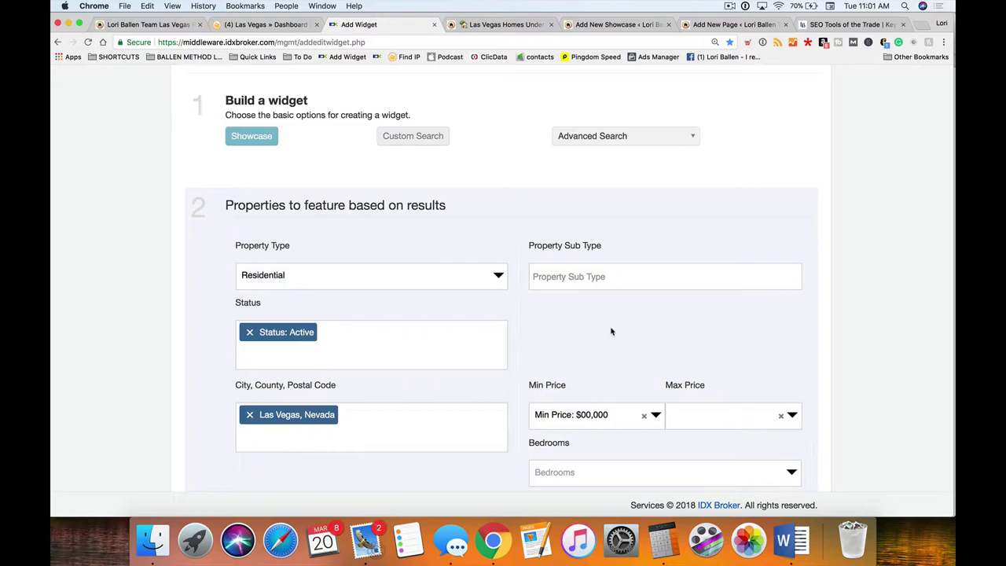
scroll(572, 324, down, 3)
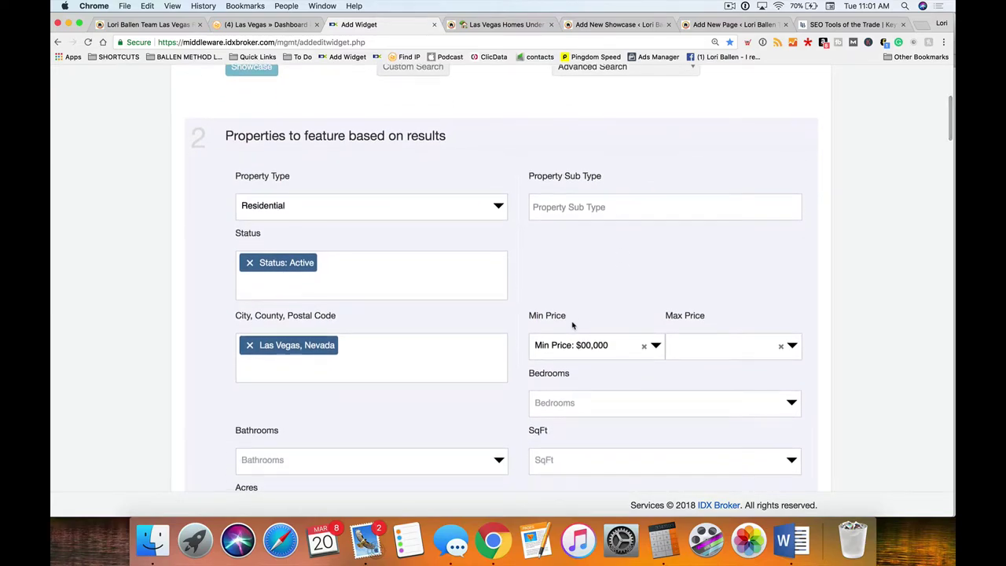
scroll(573, 325, down, 2)
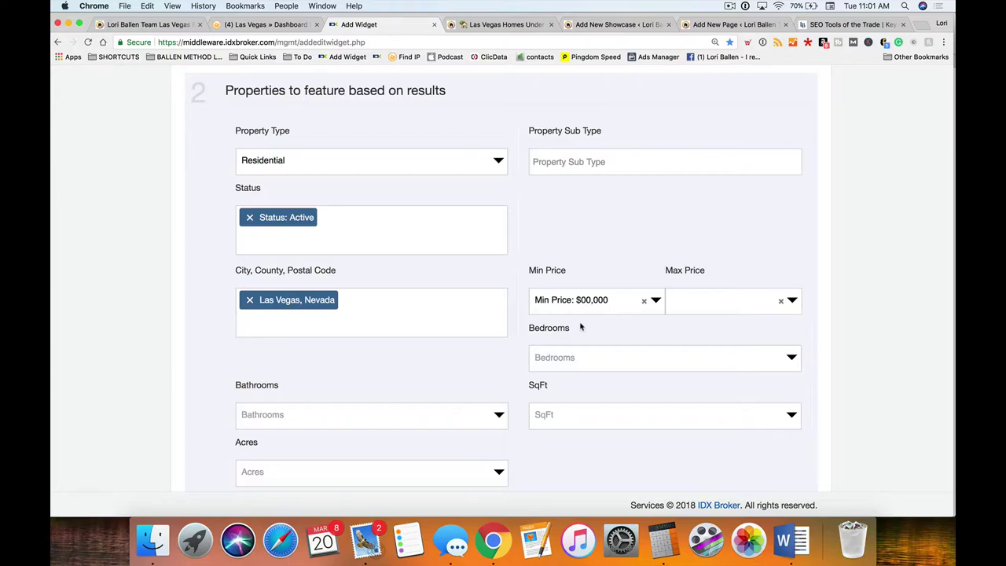
scroll(375, 145, up, 2)
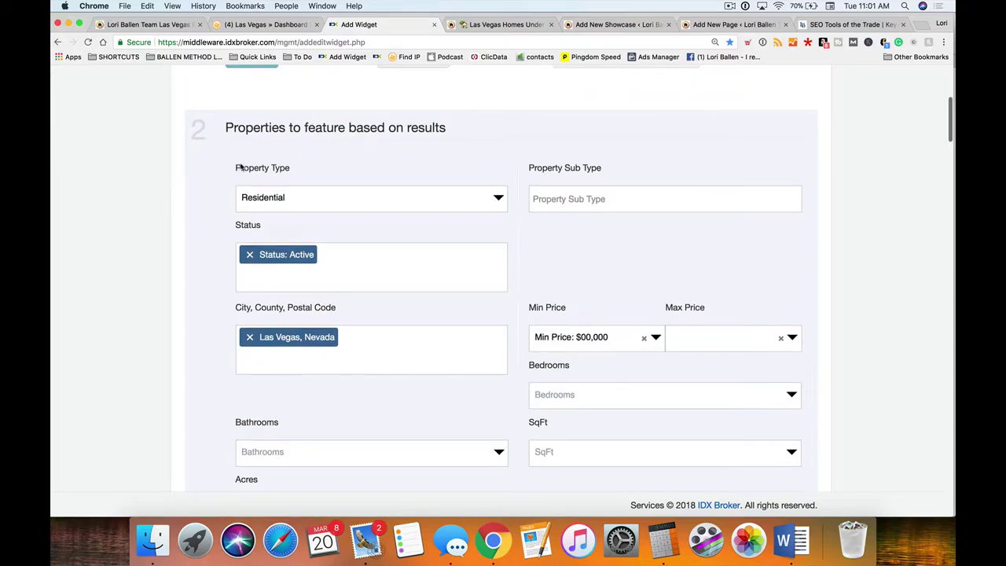
scroll(239, 167, down, 1)
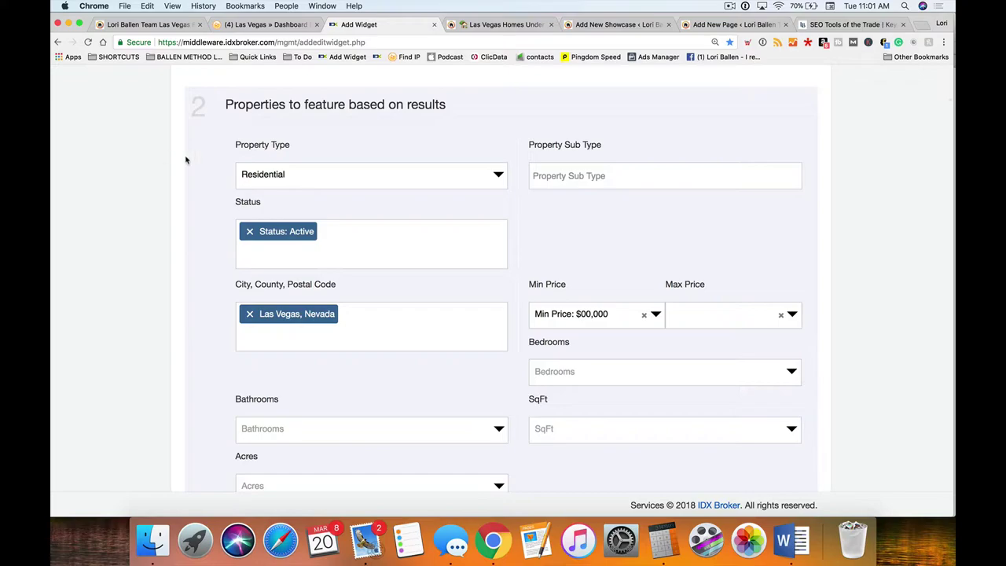
click(639, 178)
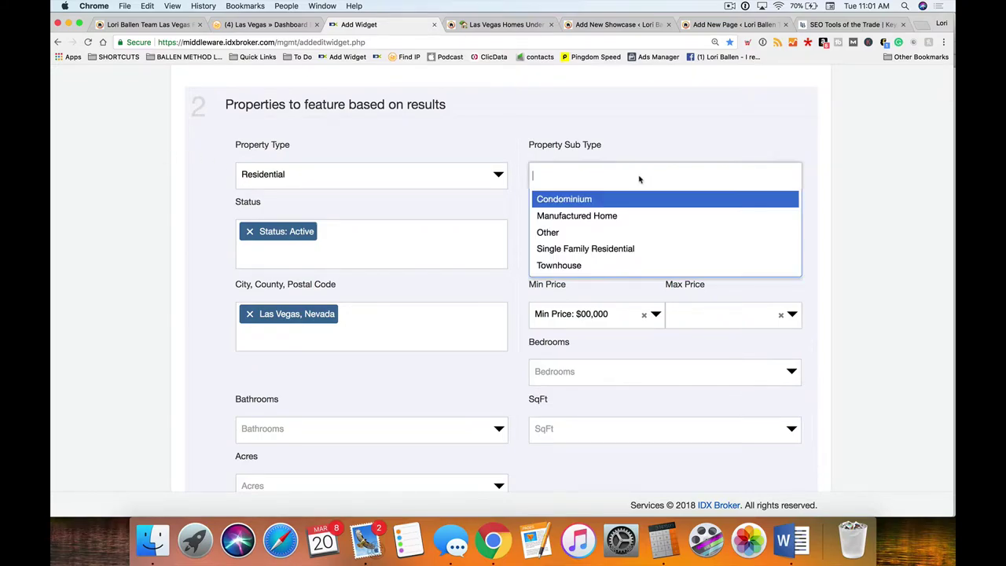
click(628, 249)
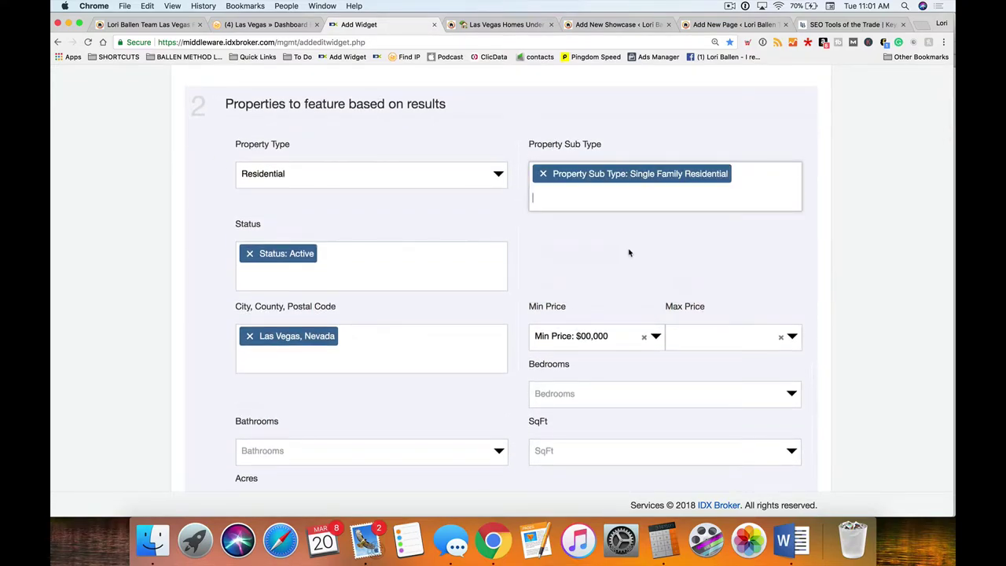
View the property type choices and look over the status, location, price and size filters of the widget's search form
click(307, 172)
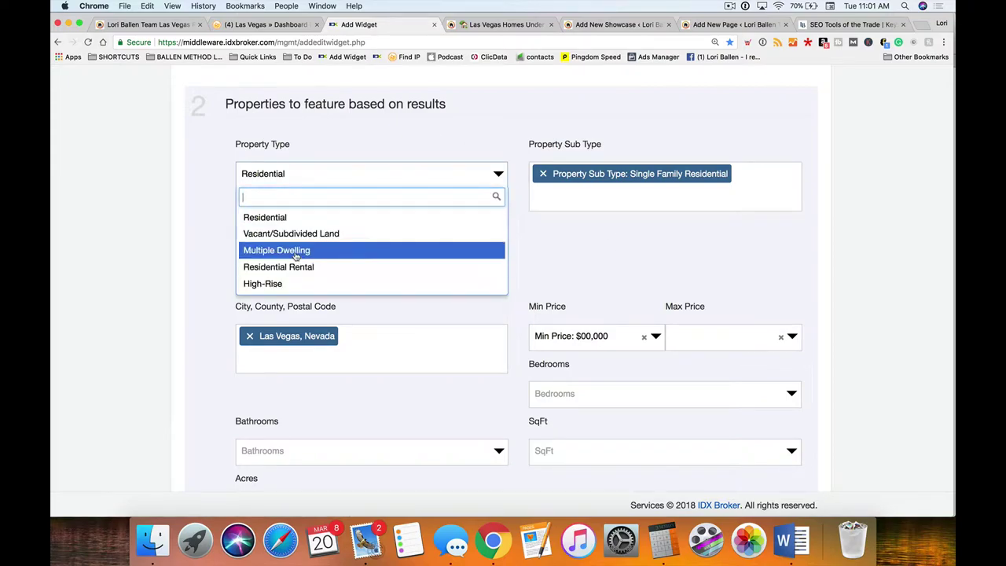
click(203, 219)
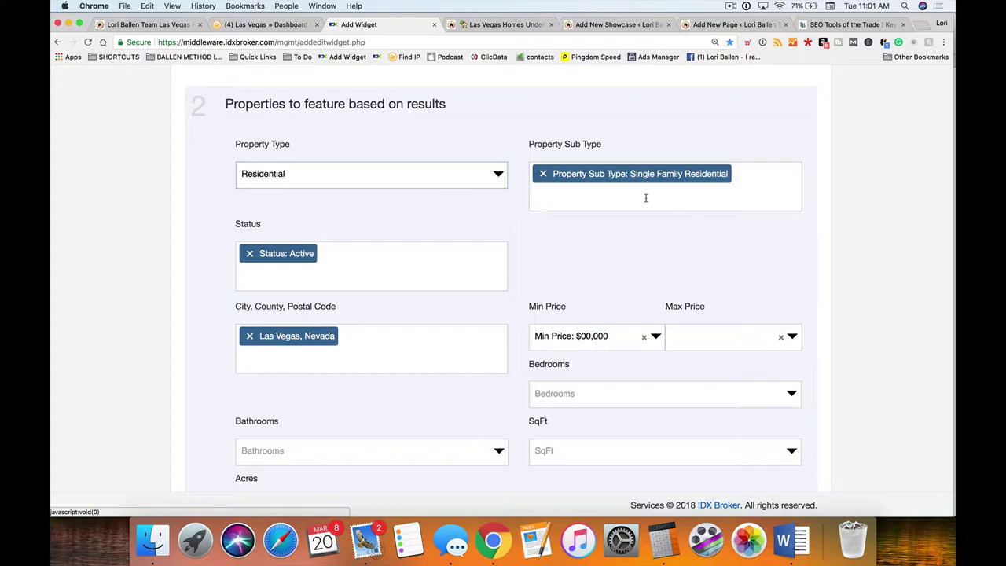
scroll(653, 198, down, 3)
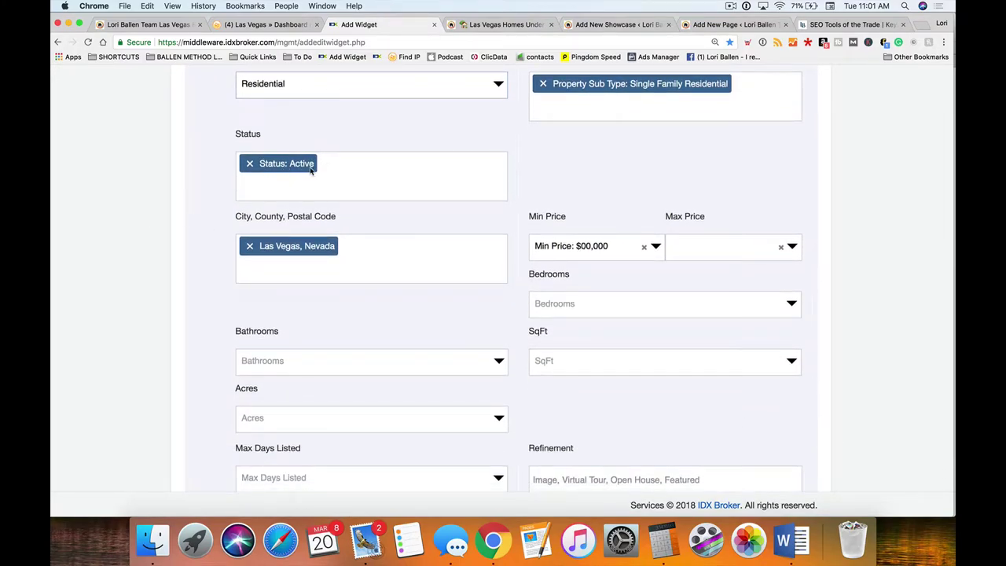
scroll(311, 169, down, 2)
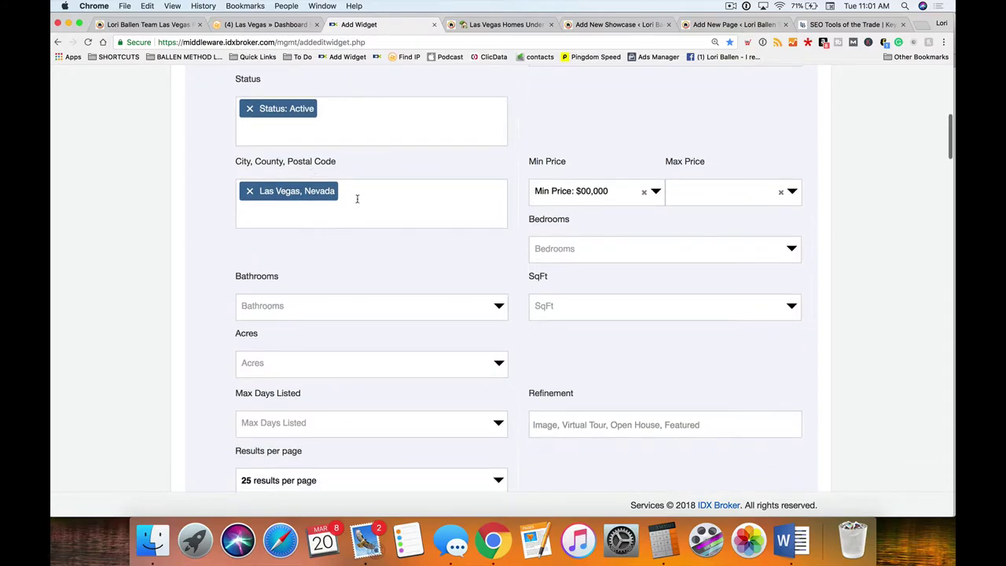
Set the maximum price of the widget's property search to $300,000
scroll(485, 213, down, 1)
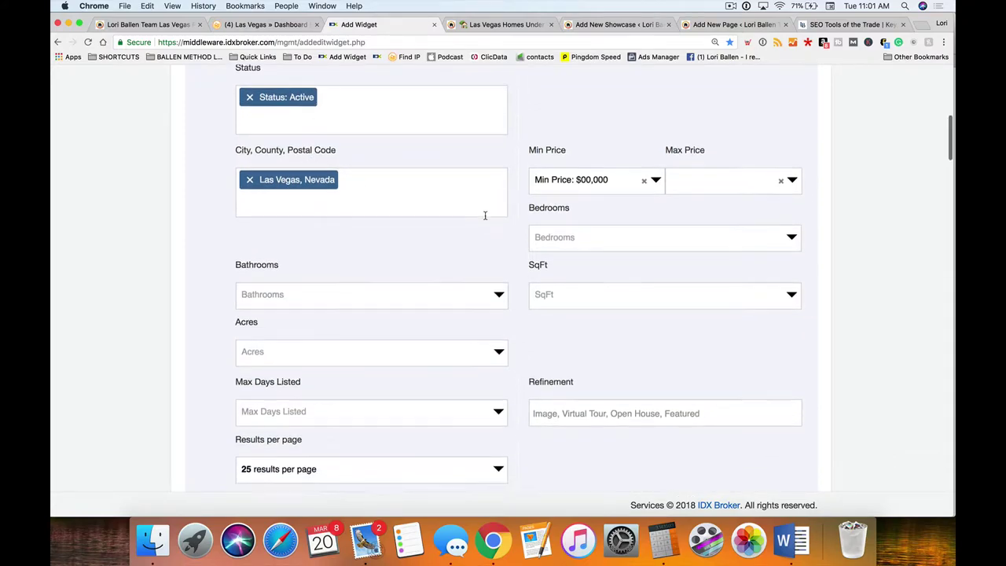
scroll(335, 207, down, 1)
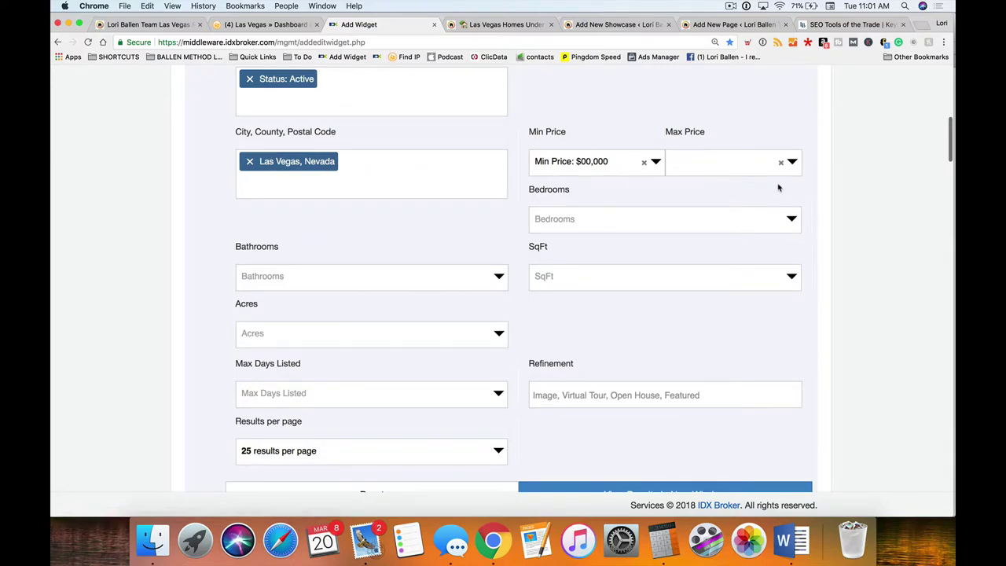
click(735, 164)
text(3)
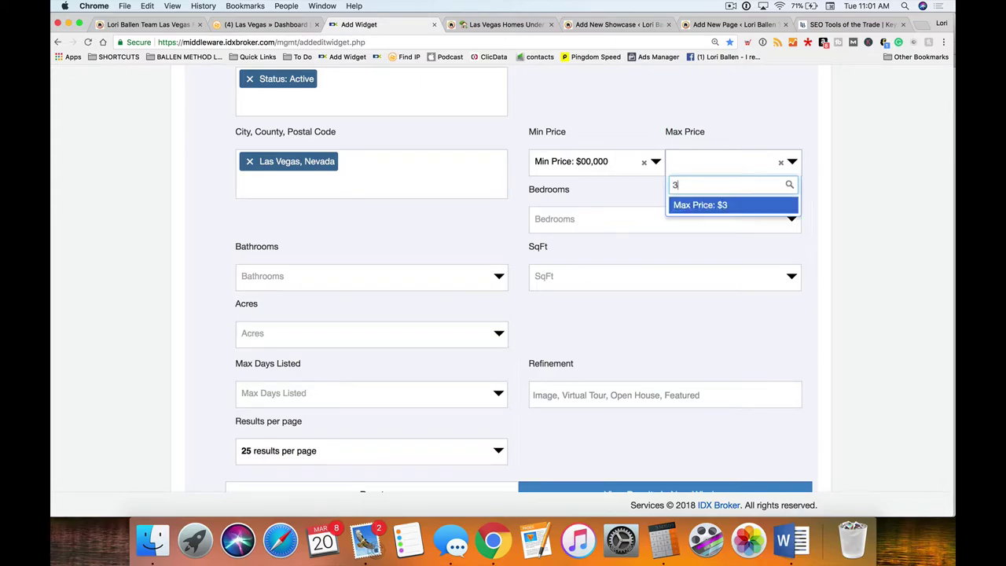
text(00,0000)
key(Return)
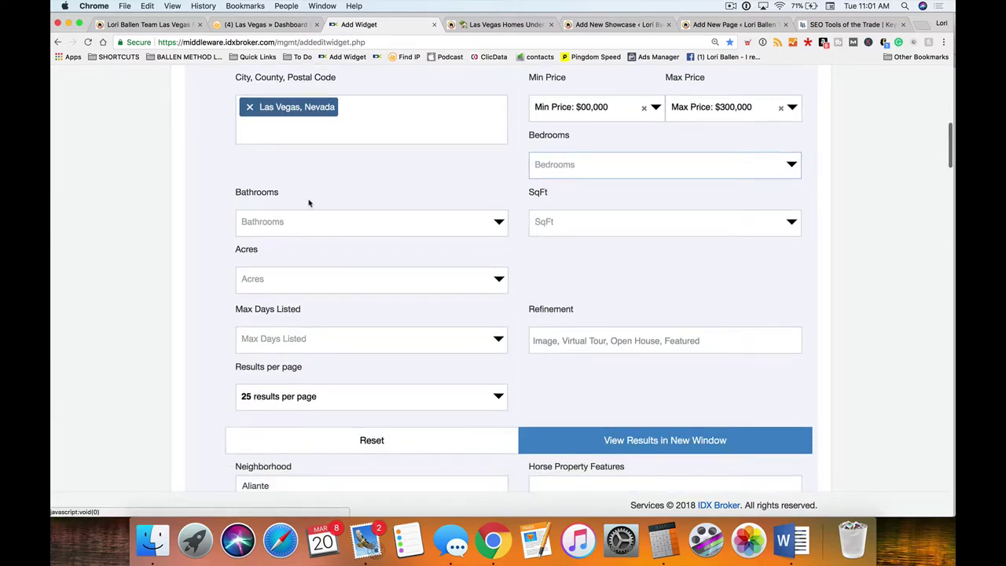
Limit the widget's search to homes with the building description 3 Stories
scroll(317, 203, down, 1)
scroll(145, 208, up, 2)
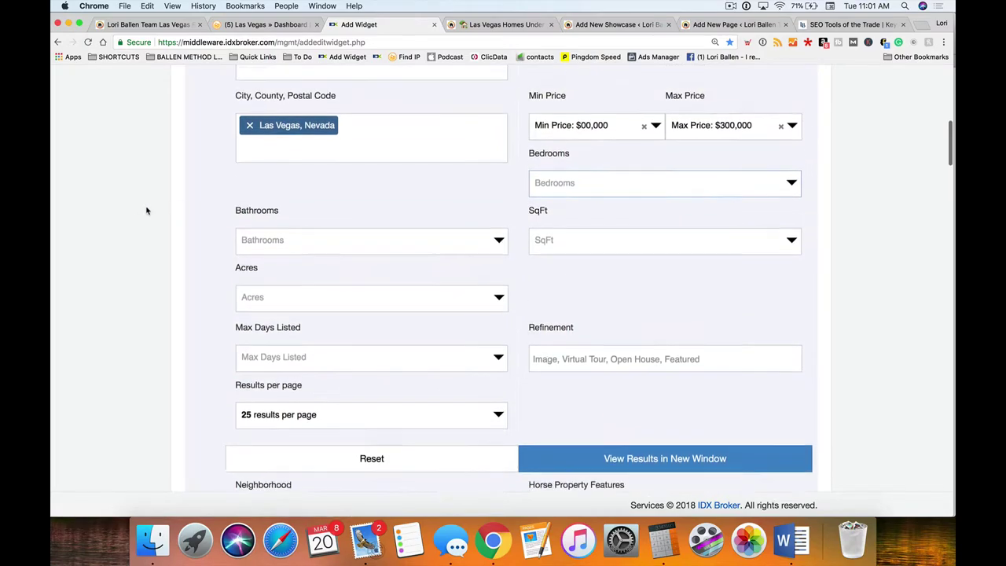
scroll(145, 209, down, 5)
scroll(145, 211, down, 10)
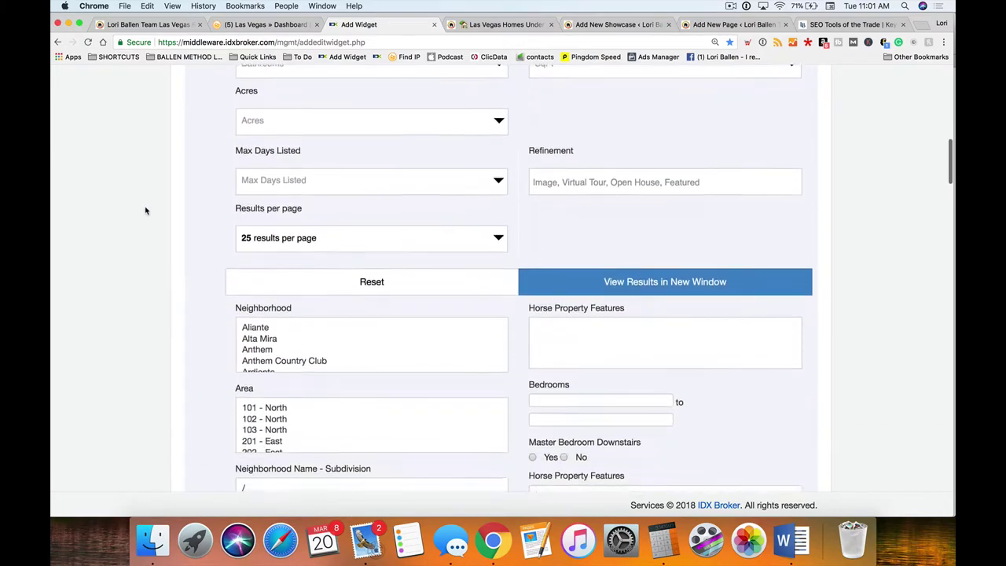
scroll(145, 211, down, 6)
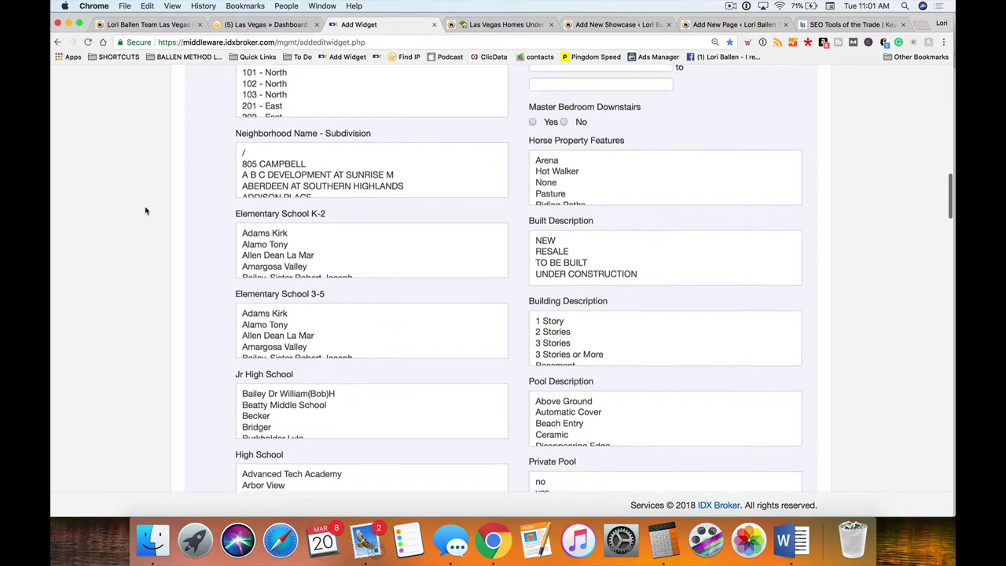
scroll(145, 211, down, 1)
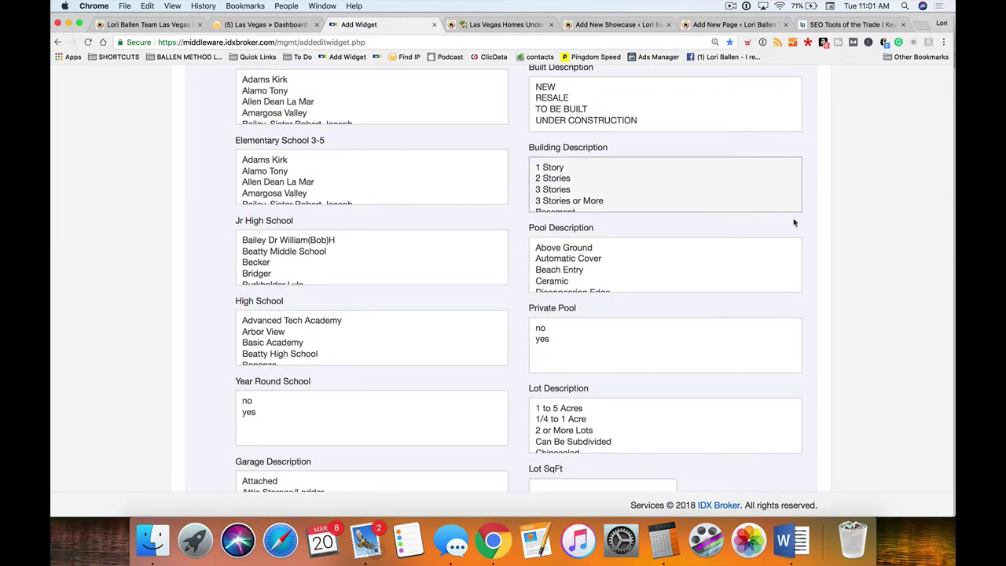
scroll(572, 165, down, 1)
scroll(570, 164, down, 1)
click(554, 150)
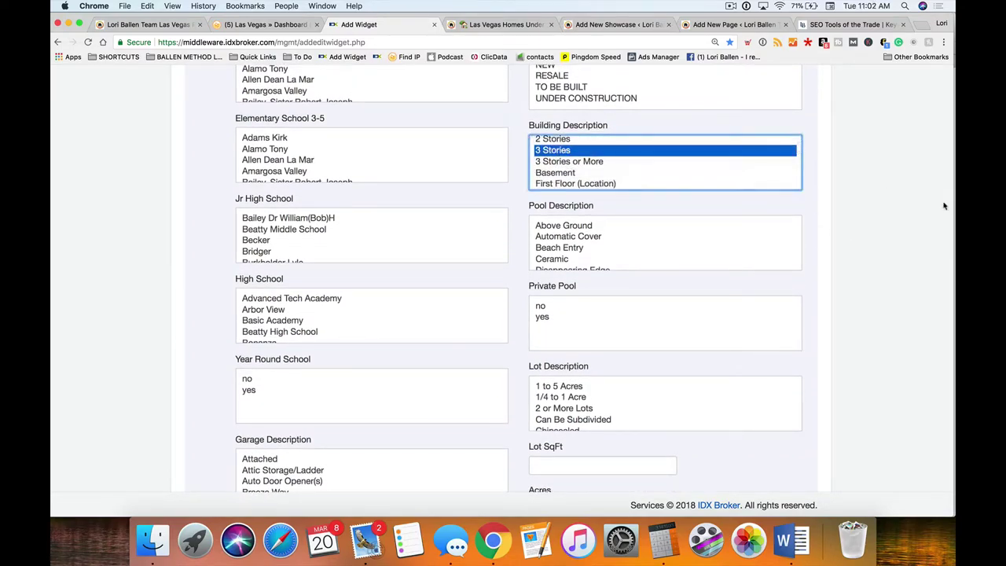
Open the results of the filtered property search in a new window
scroll(930, 217, up, 5)
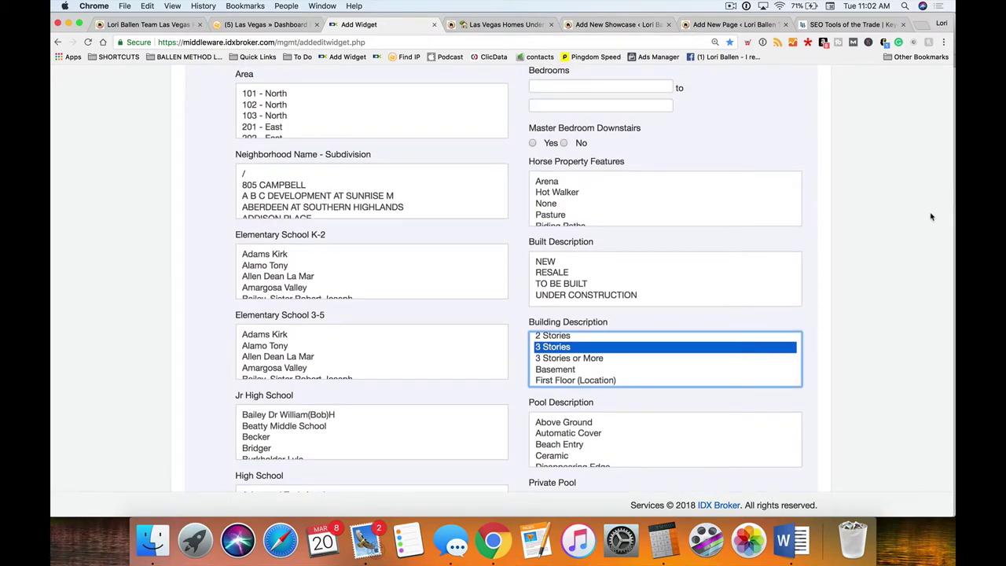
scroll(924, 220, up, 1)
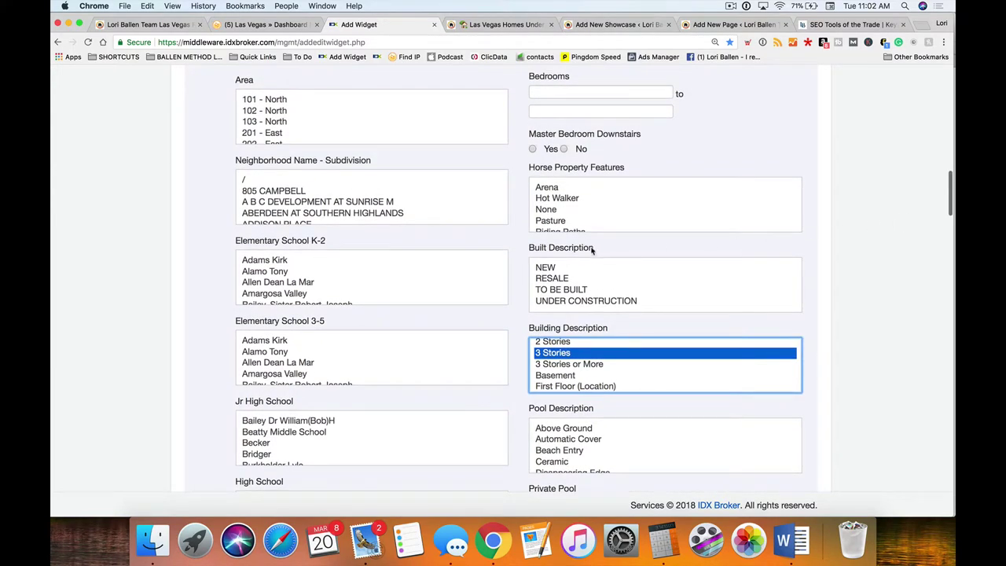
scroll(893, 279, up, 8)
scroll(893, 280, down, 5)
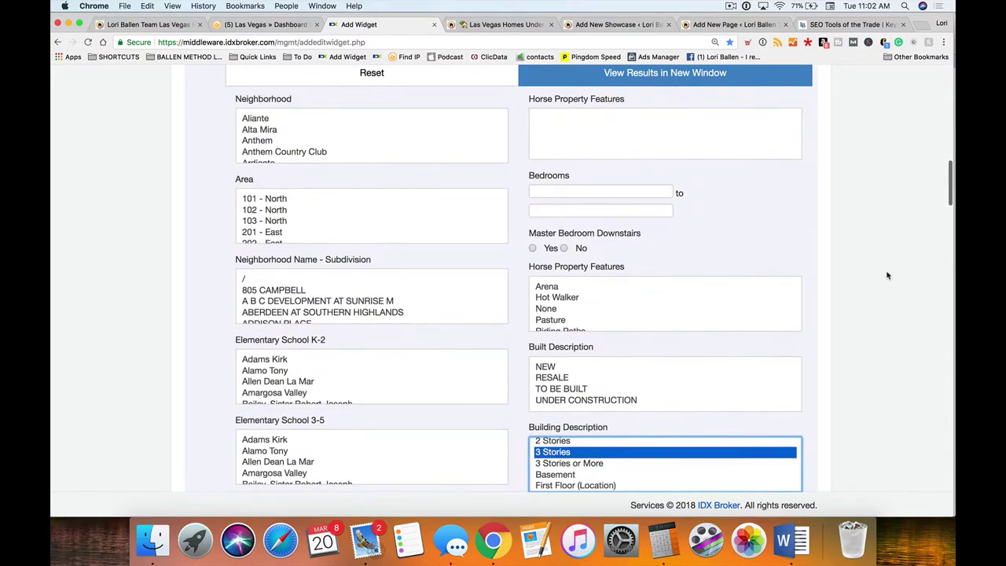
scroll(887, 274, up, 2)
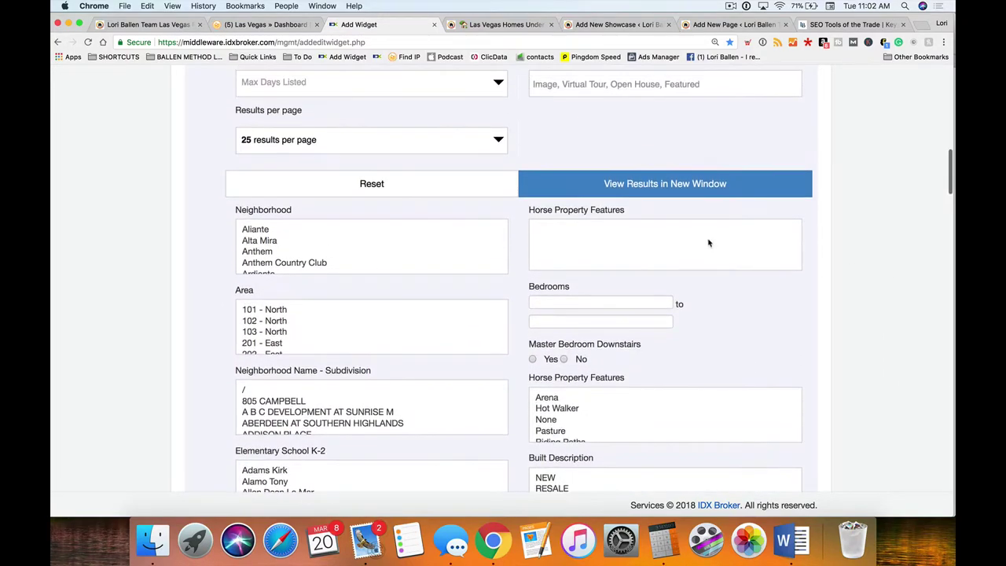
click(673, 184)
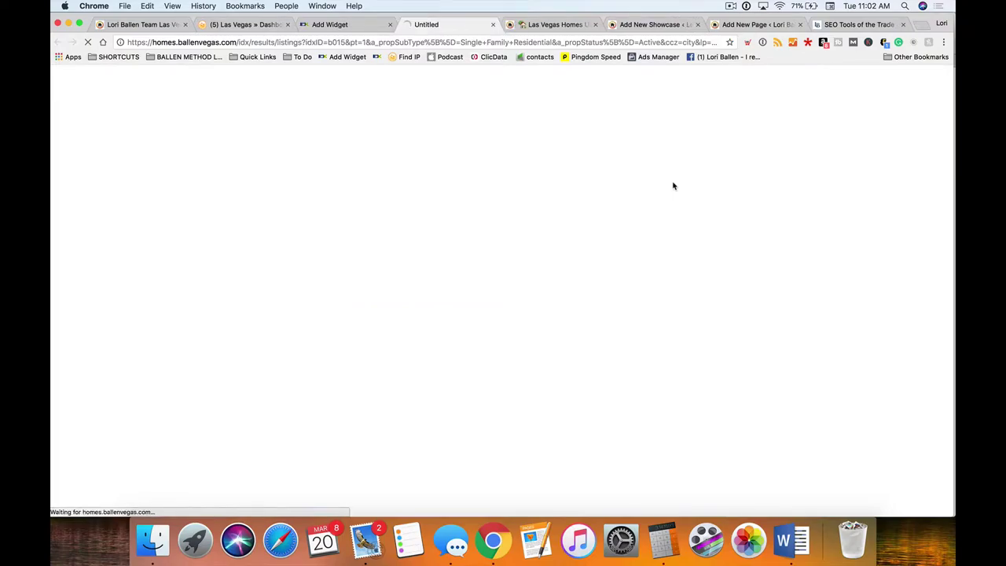
Examine the search results, zooming in on the map and looking over the matching listings
scroll(343, 209, down, 4)
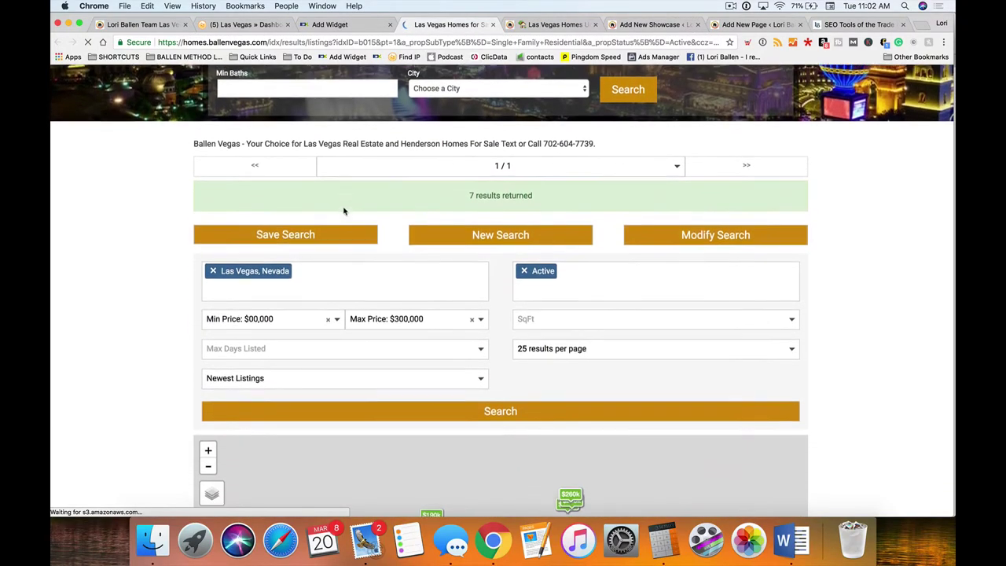
scroll(484, 196, down, 9)
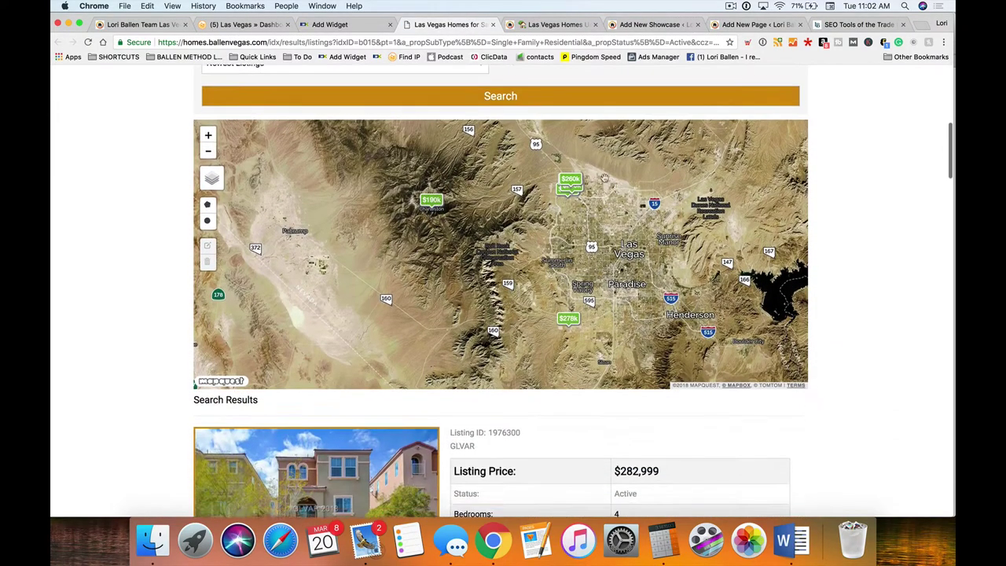
click(208, 132)
drag(739, 120, 662, 214)
scroll(894, 265, down, 10)
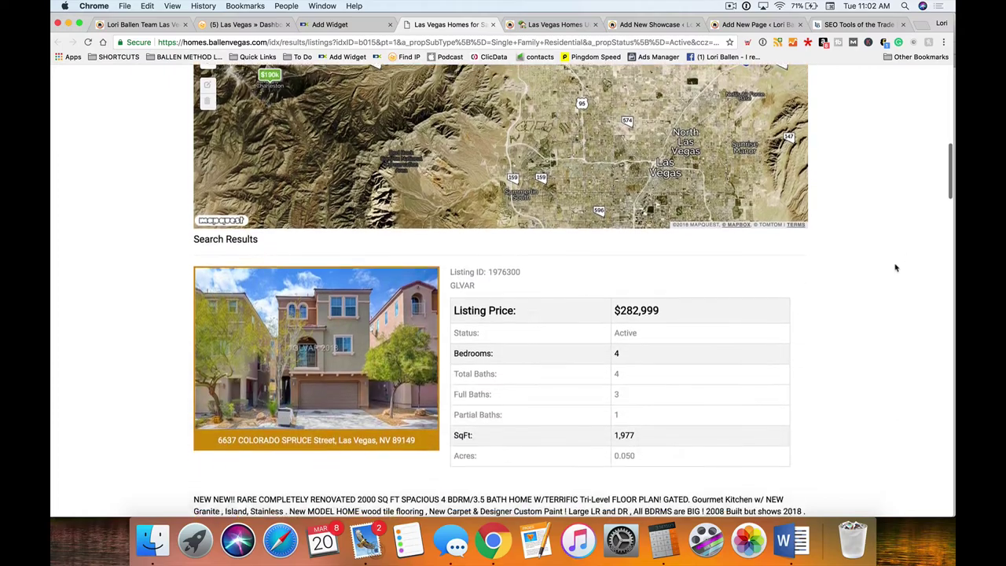
scroll(346, 238, down, 20)
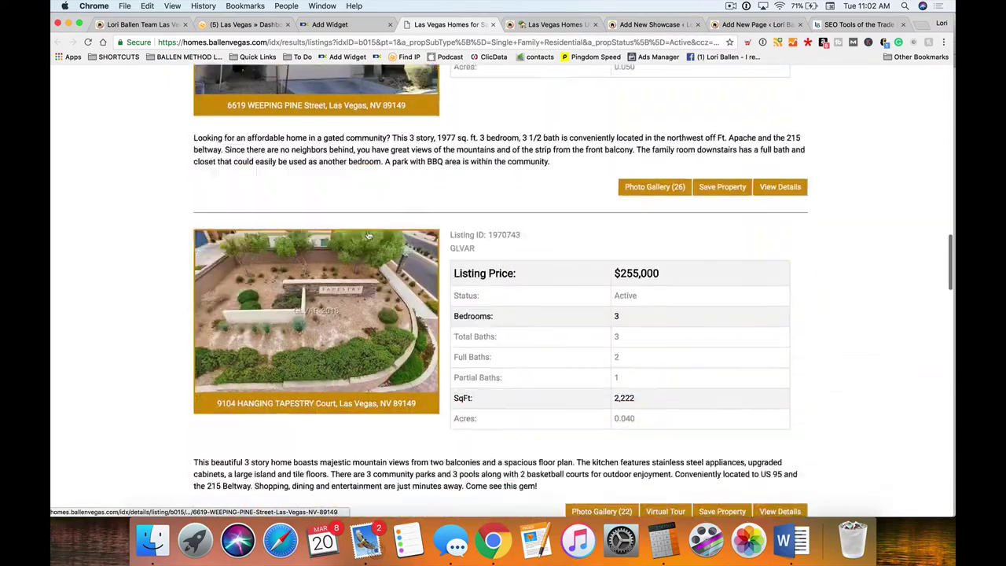
scroll(367, 236, down, 10)
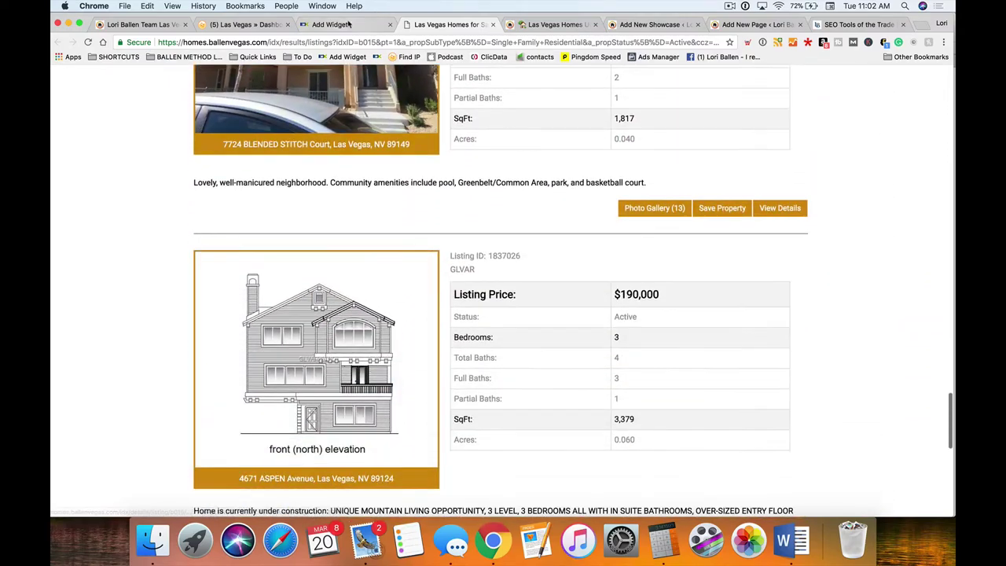
Return to the widget form and name the widget "3 Story Homes in Las Vegas Under $300,000"
click(348, 25)
scroll(177, 195, down, 20)
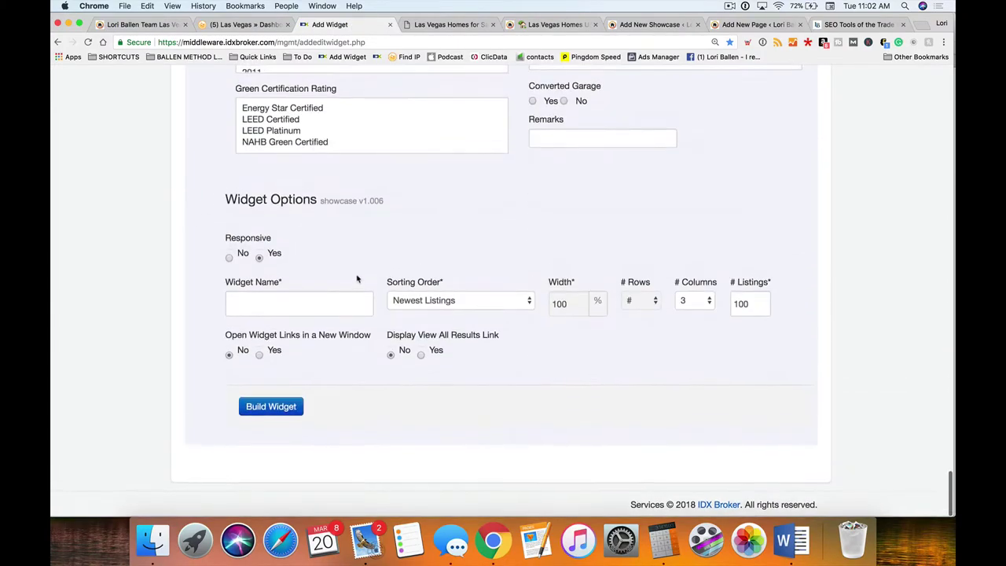
click(281, 314)
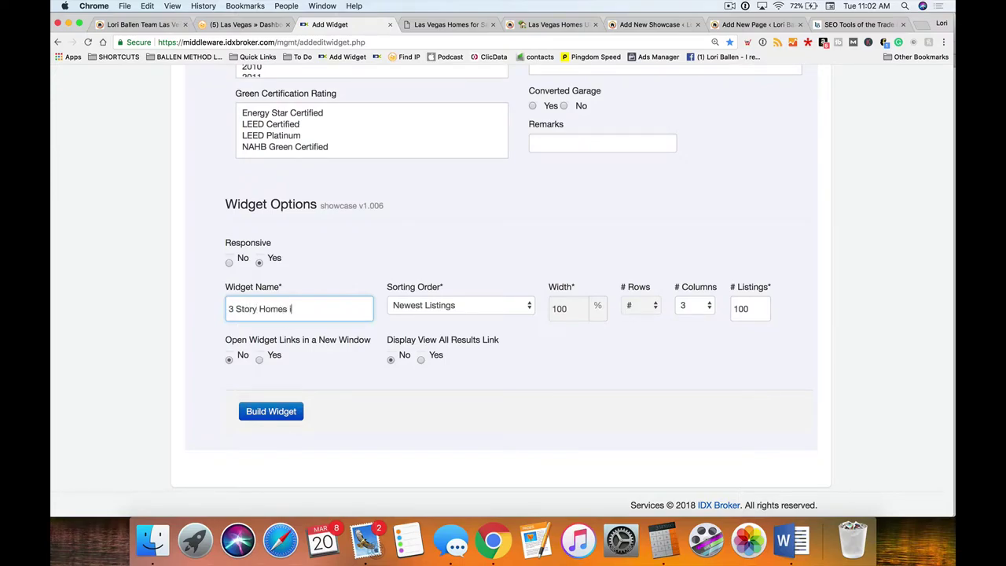
text(3 Story Homes in Las Vegas Under $300,0)
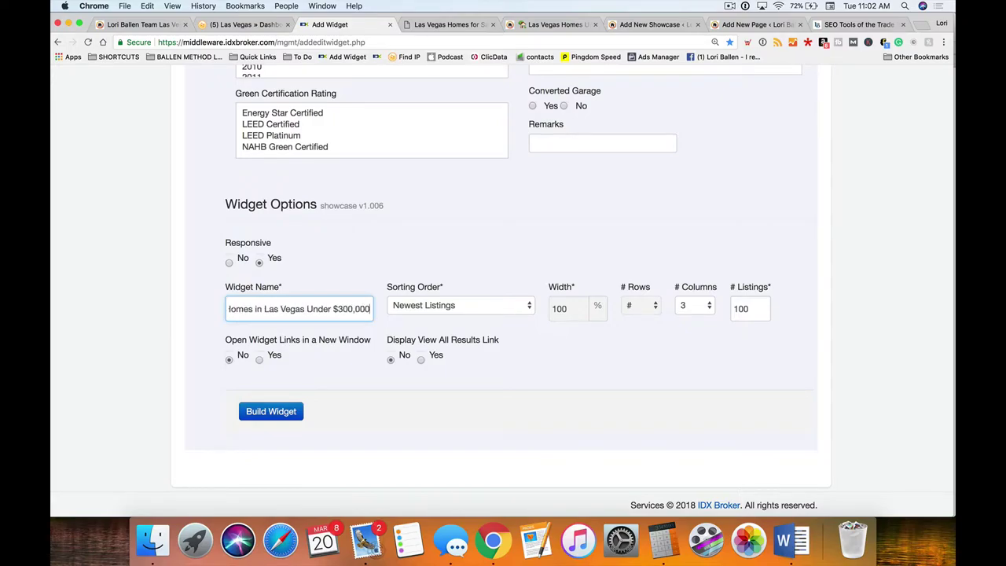
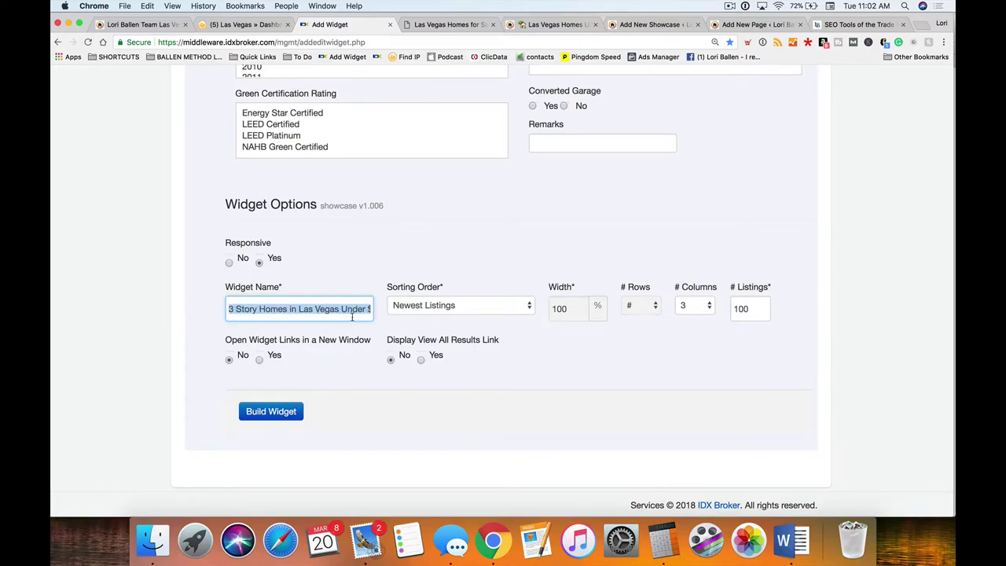
click(379, 257)
Set the widget's sorting order to Most Expensive to Least
scroll(384, 263, down, 1)
click(418, 301)
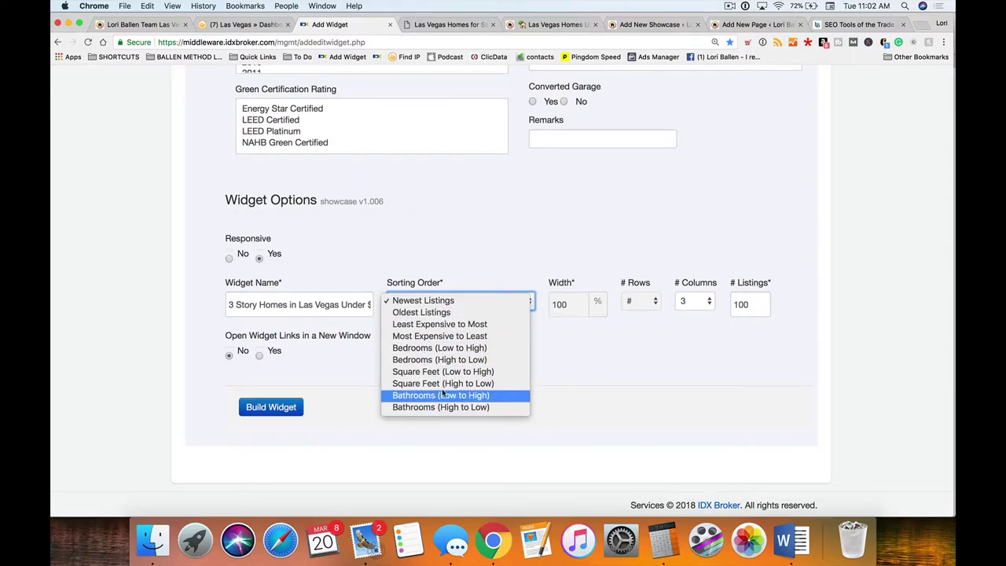
click(427, 337)
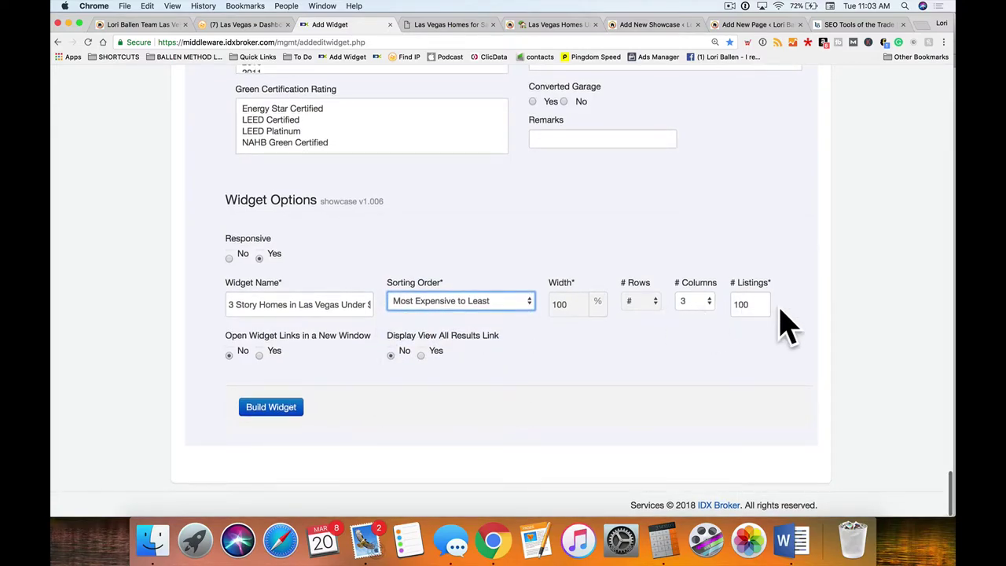
Select the widget's listing count for editing and look at the listing layout on the Las Vegas Homes Under $500,000 page
double_click(750, 304)
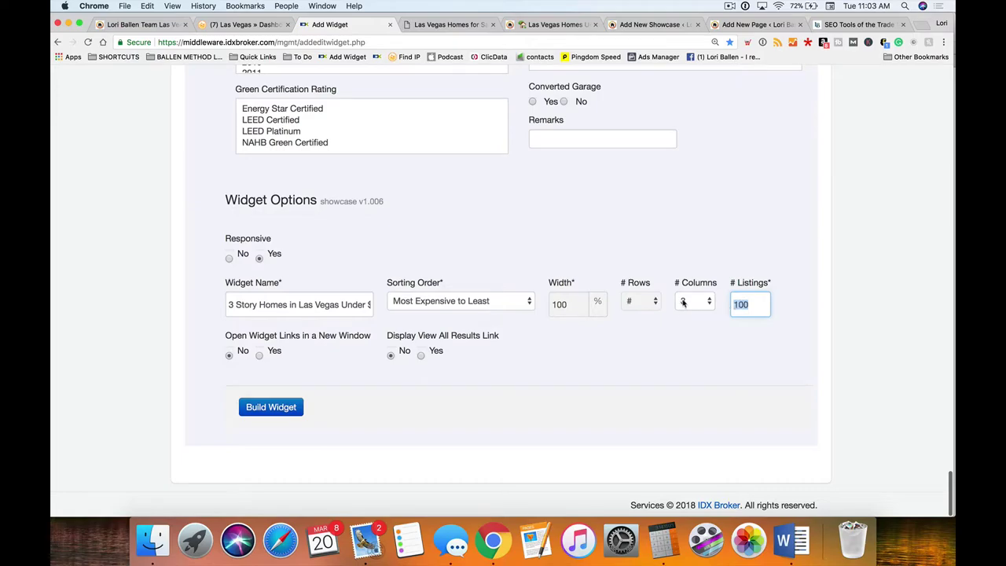
click(643, 24)
click(742, 25)
click(567, 26)
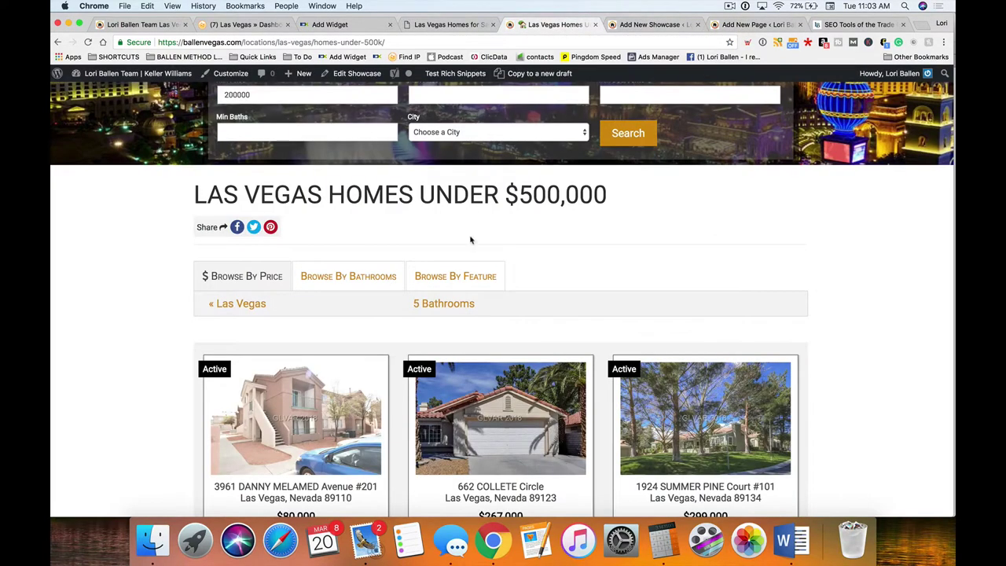
scroll(526, 132, down, 3)
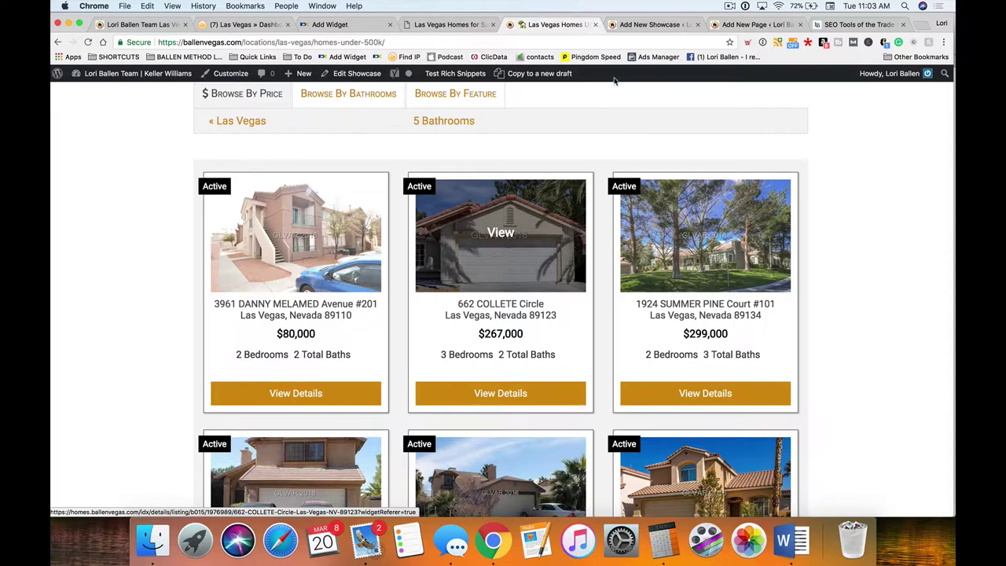
click(635, 25)
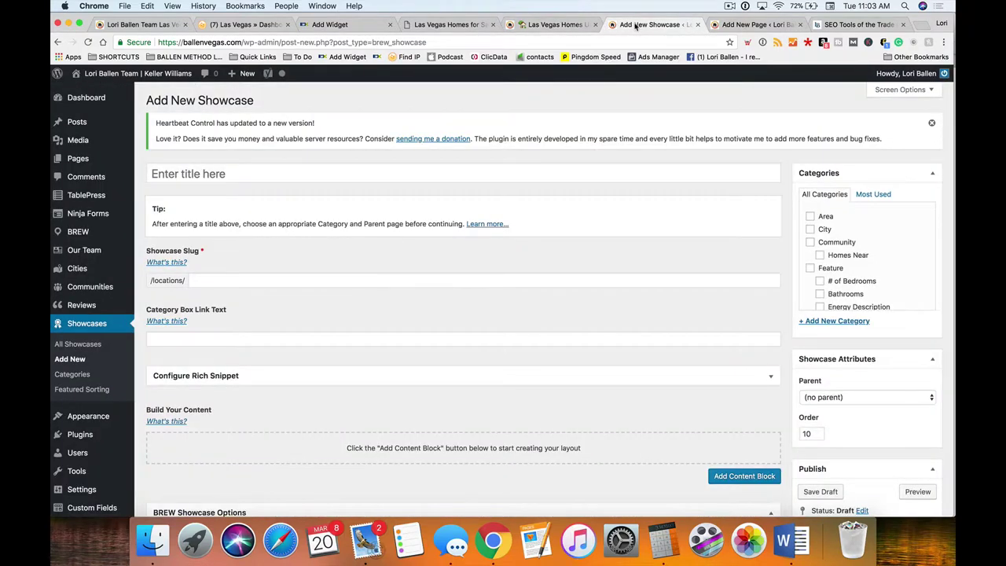
click(448, 24)
Build the widget with 15 listings and the View All Results link displayed
click(334, 25)
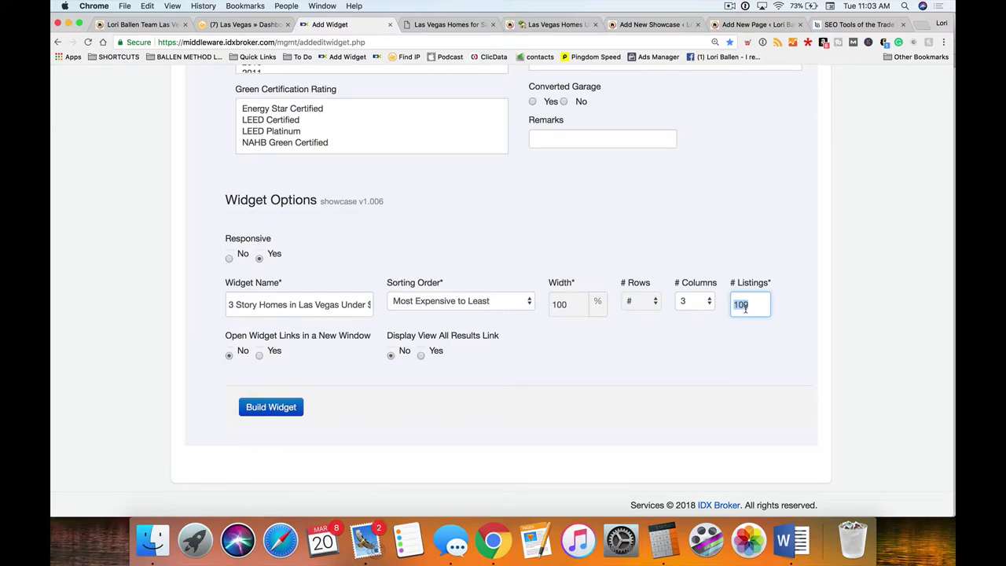
text(15)
click(421, 356)
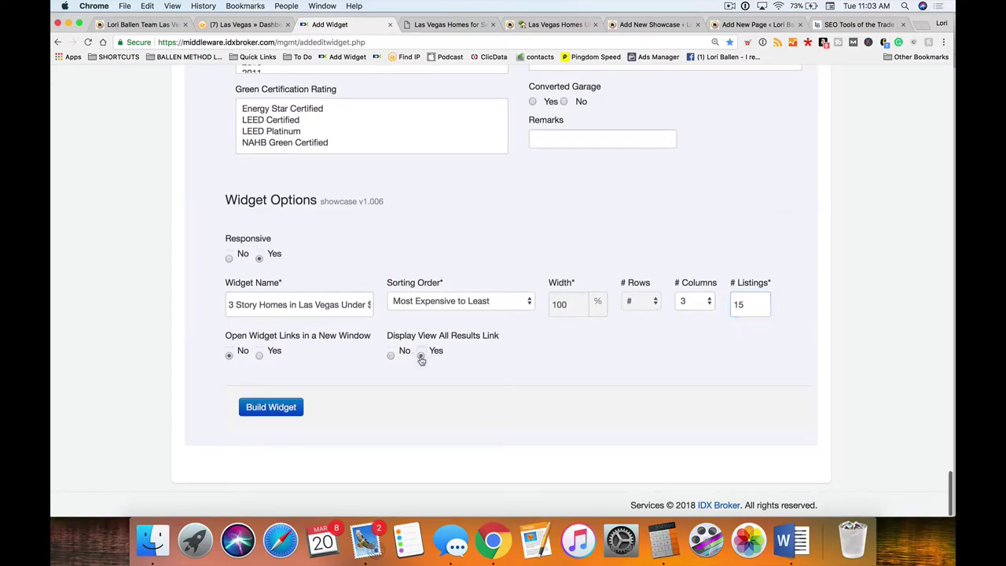
click(270, 409)
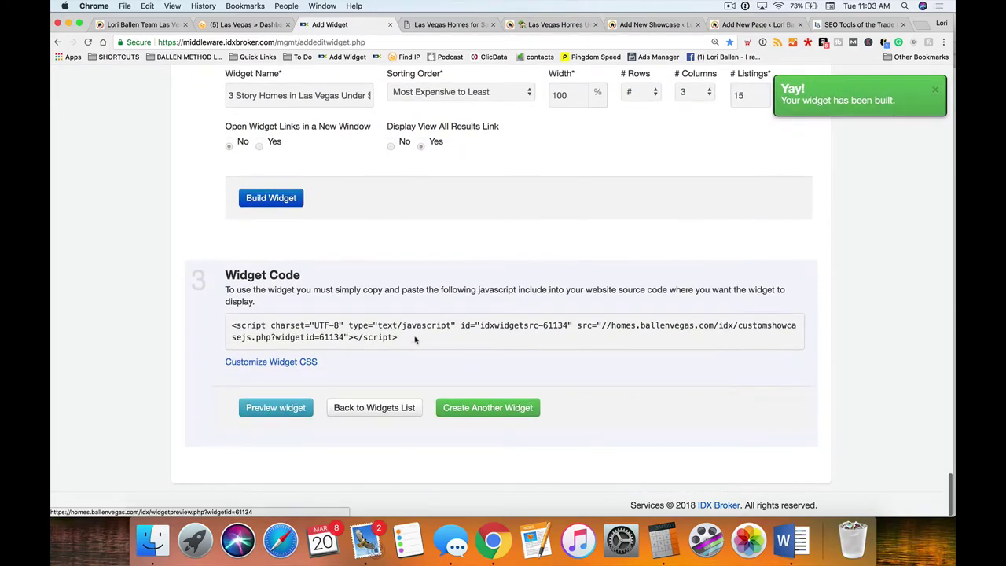
Copy the complete JavaScript code of the new widget
drag(399, 340, 228, 325)
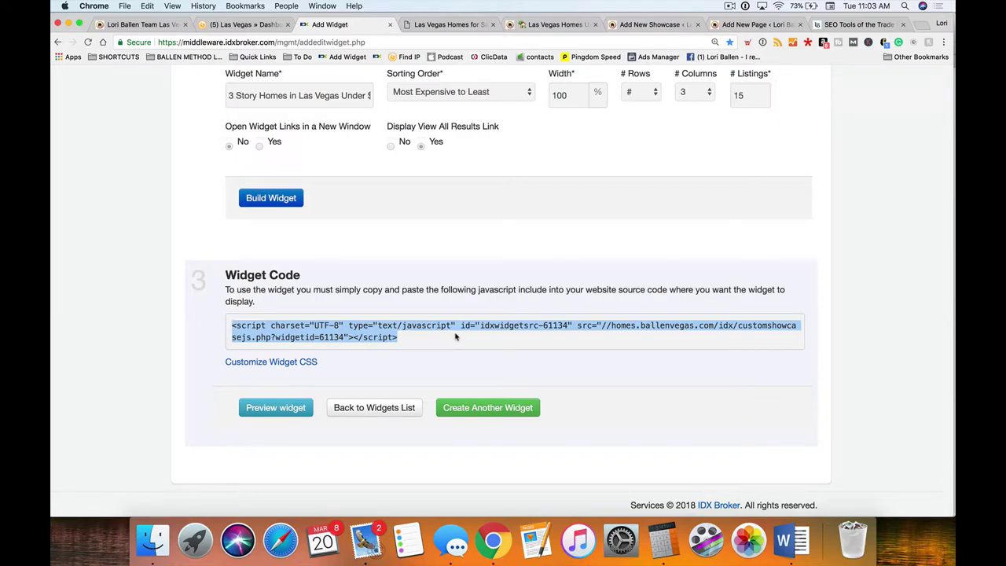
drag(405, 340, 230, 328)
key(super+c)
Switch to the Add New Page editor in WordPress and move its tab ahead of the Add New Showcase tab
click(540, 26)
click(632, 25)
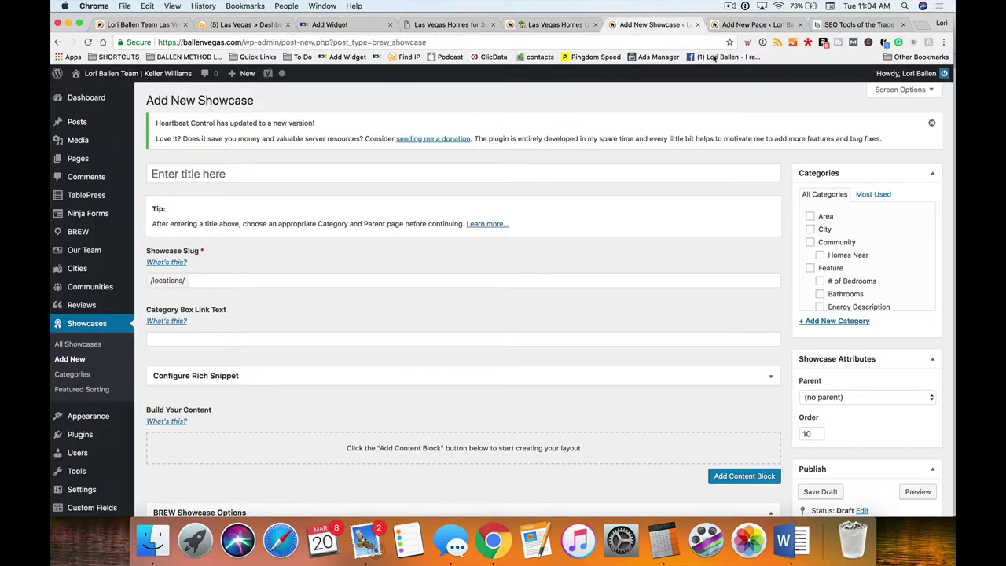
drag(750, 25, 656, 24)
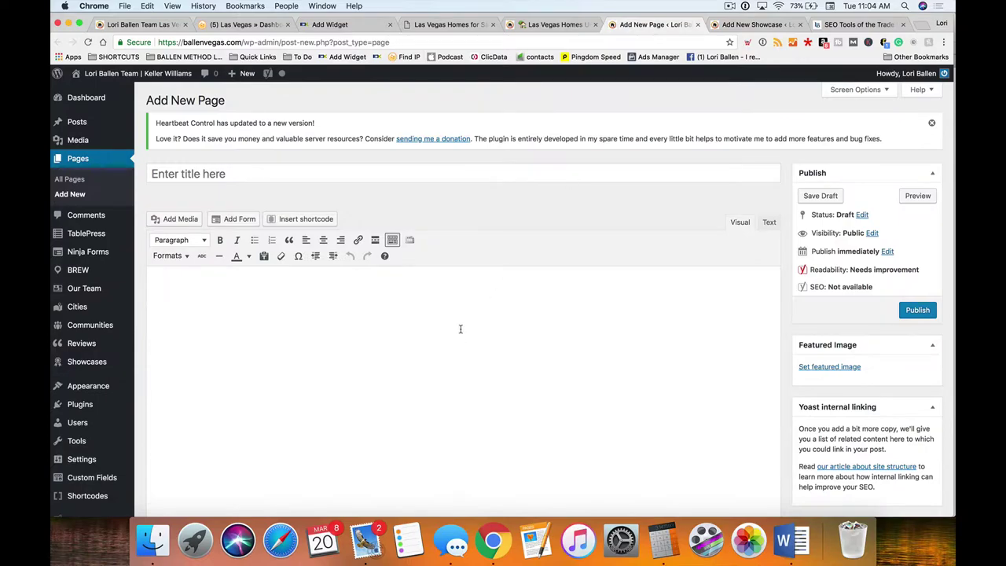
Title the new page "3 Story Homes For Sale in Las Vegas under $300,000"
scroll(215, 206, down, 1)
click(220, 161)
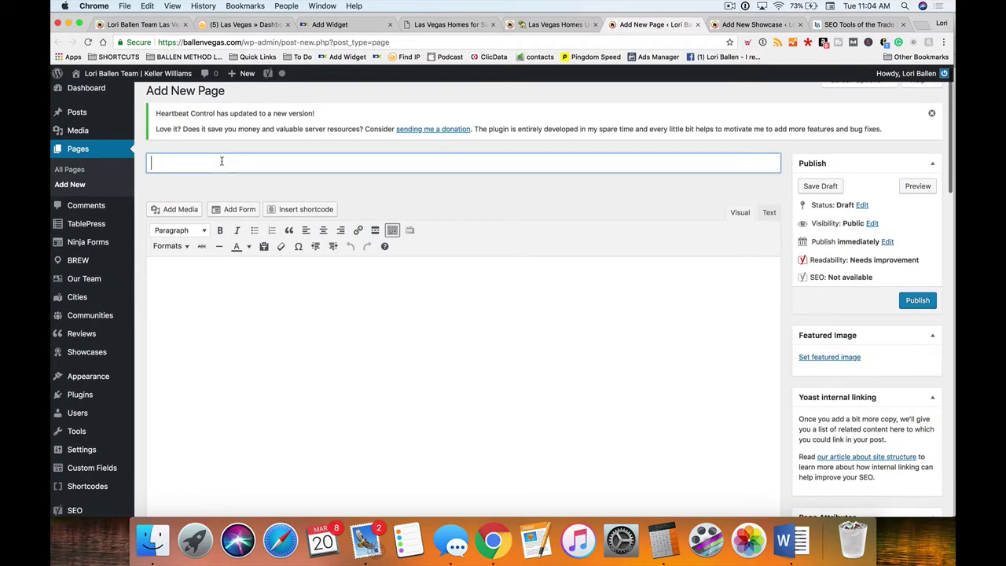
text(Homes For Sale in Las Vegas)
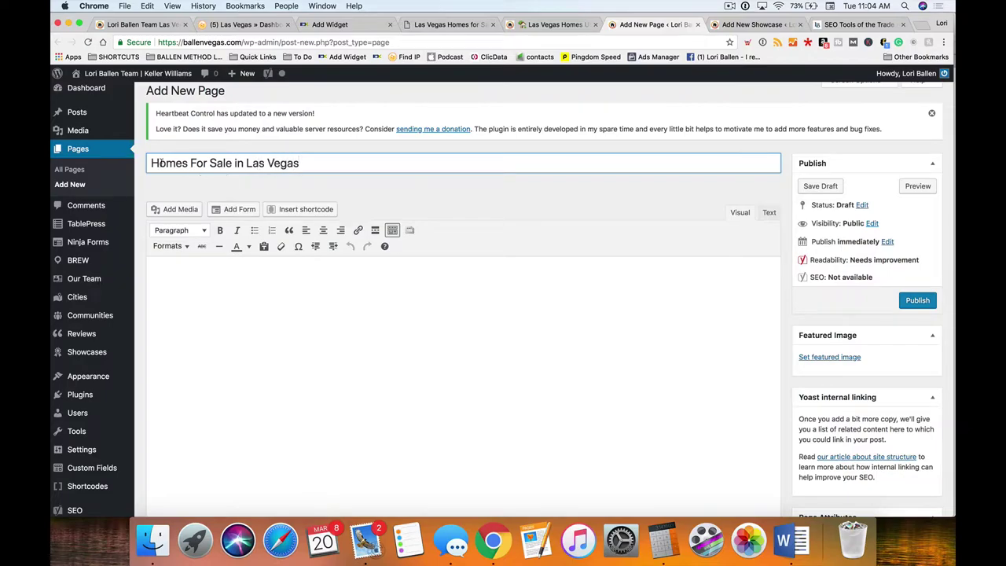
text(3 Sto)
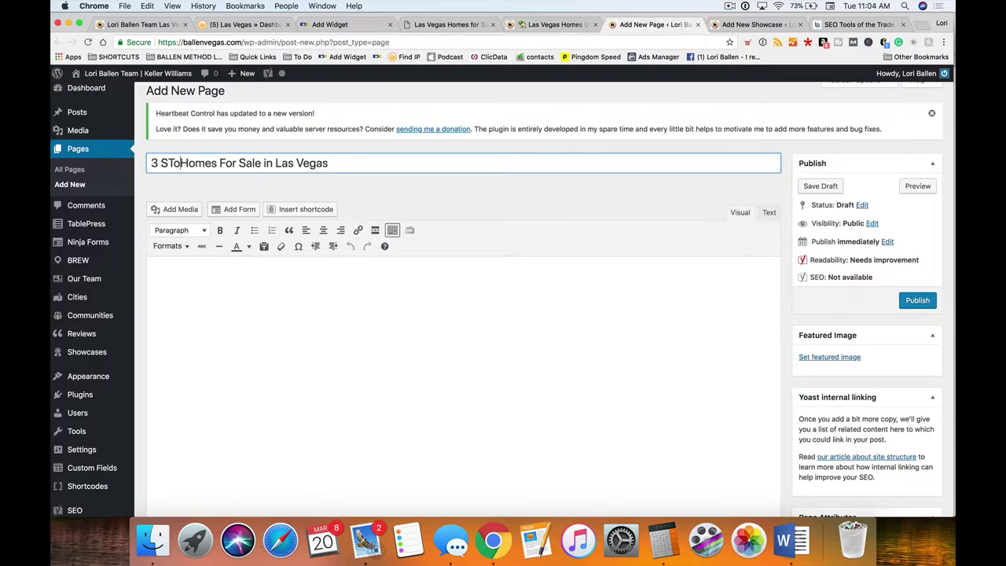
text(ry )
text( under $300)
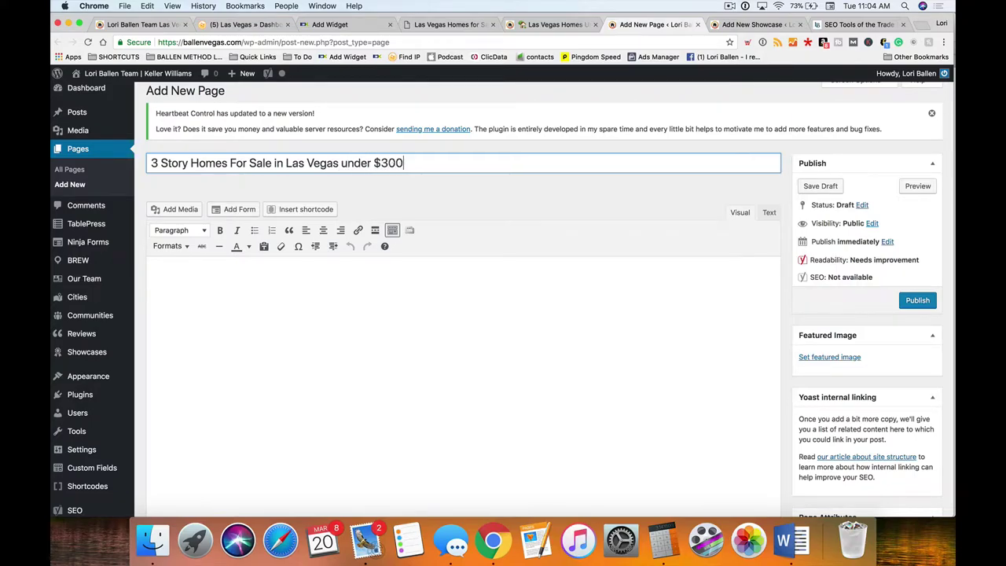
text(,000)
Paste the copied widget JavaScript into the page body in the editor's Text mode
click(439, 326)
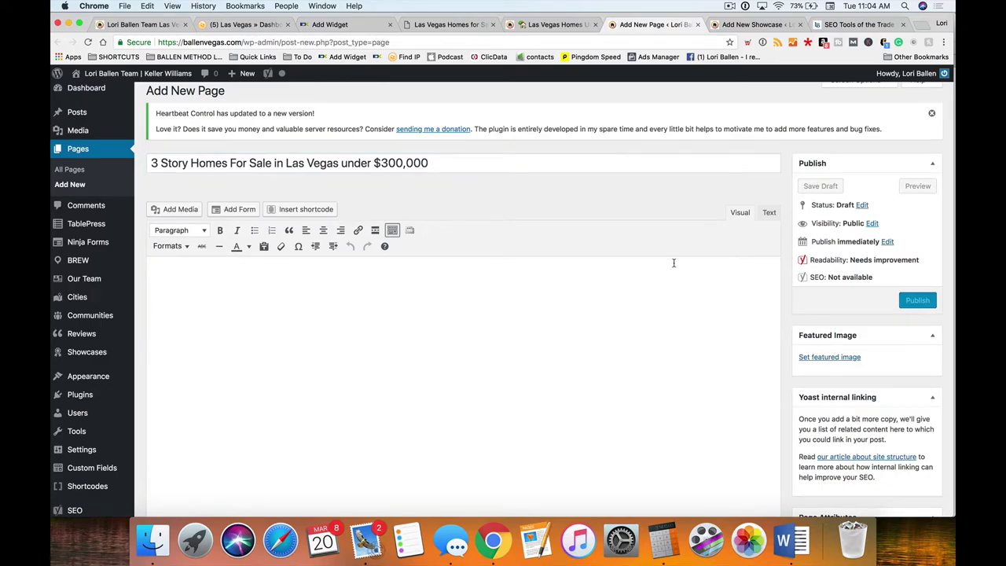
scroll(707, 228, down, 1)
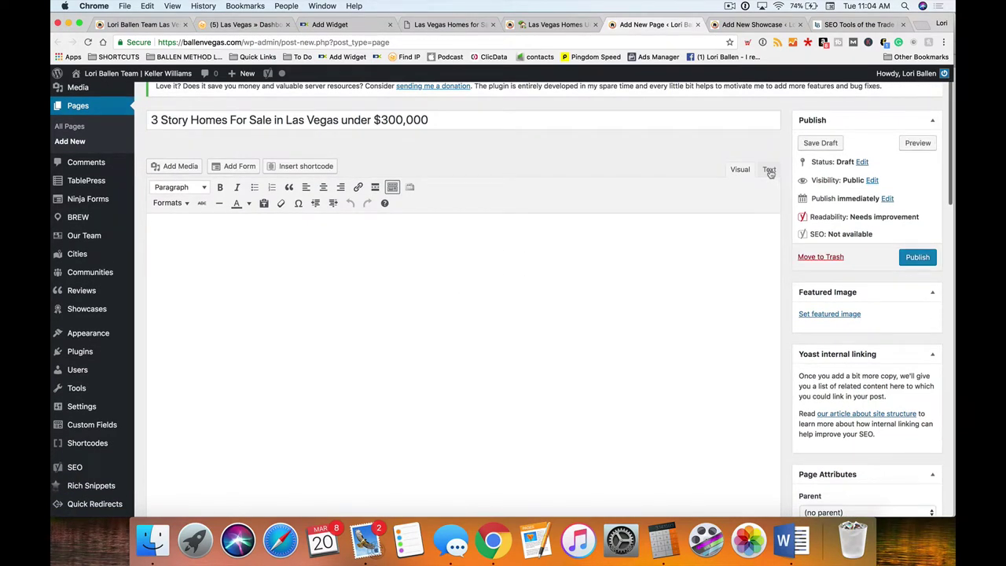
click(769, 169)
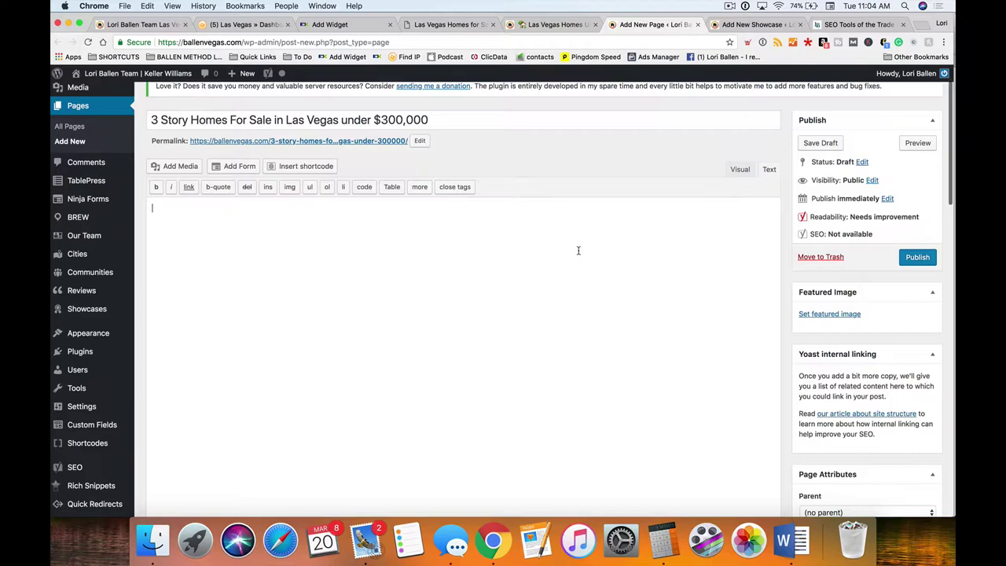
key(super+v)
Shorten the page's permalink slug to 3-story-300K
scroll(589, 256, up, 1)
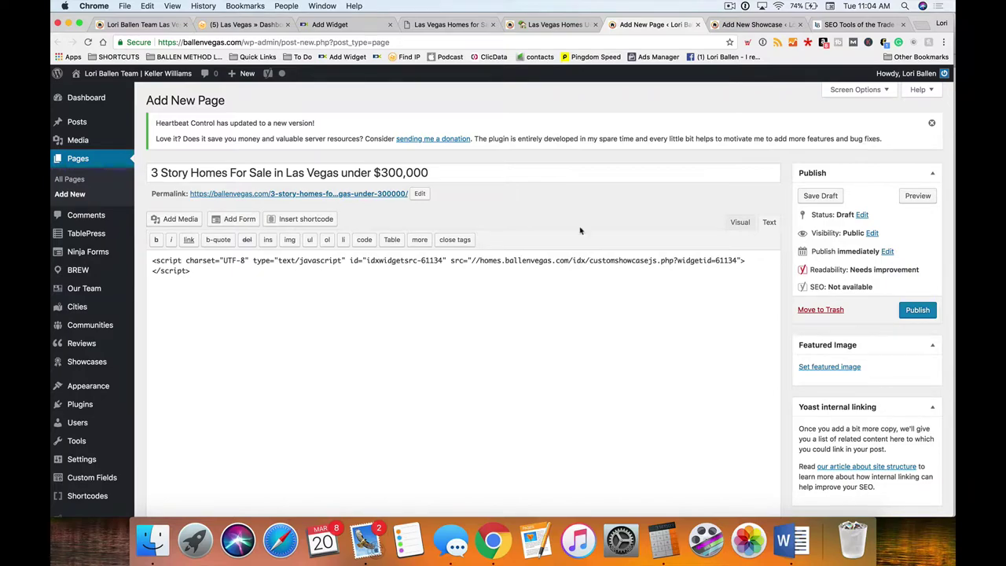
click(418, 196)
triple_click(337, 193)
key(BackSpace)
text(3-story-300K)
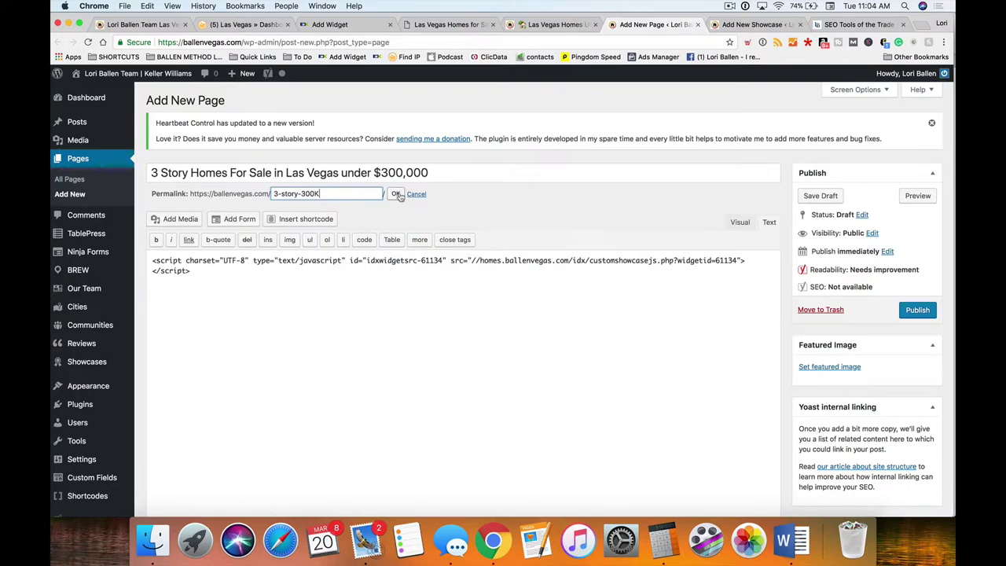
click(395, 194)
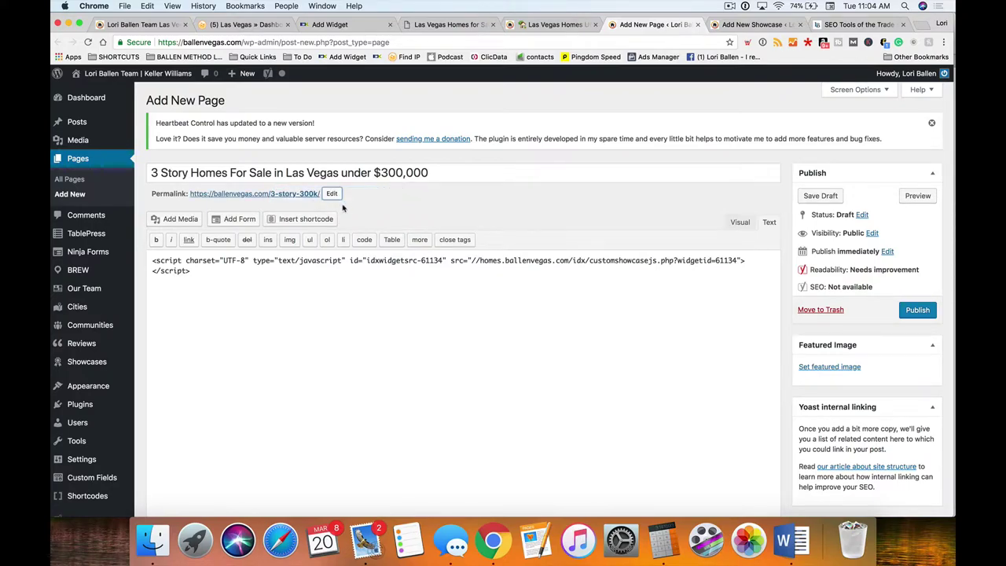
Look over the page's SEO settings and set the kitchen photo from the Media Library as the featured image
scroll(408, 216, down, 10)
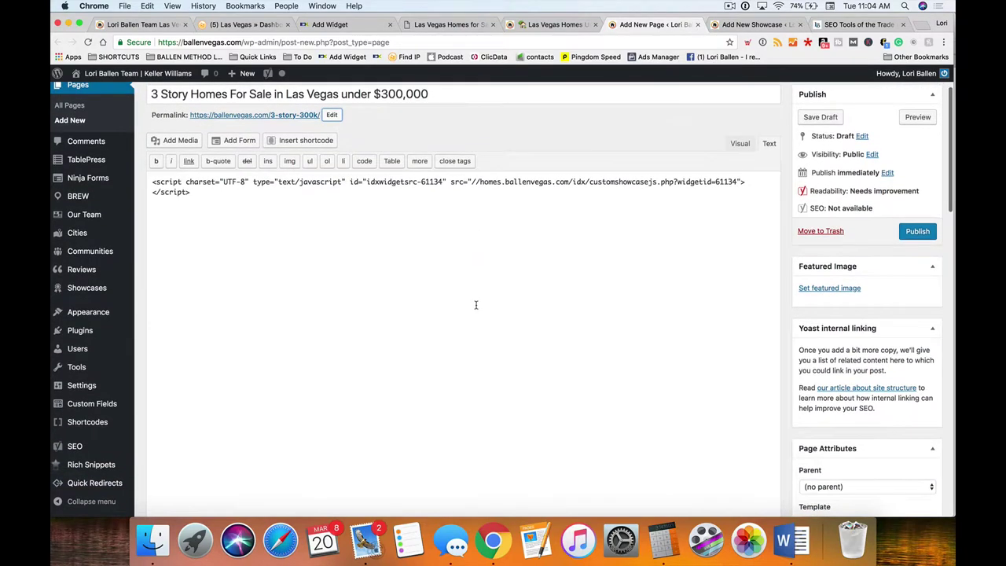
scroll(471, 305, down, 10)
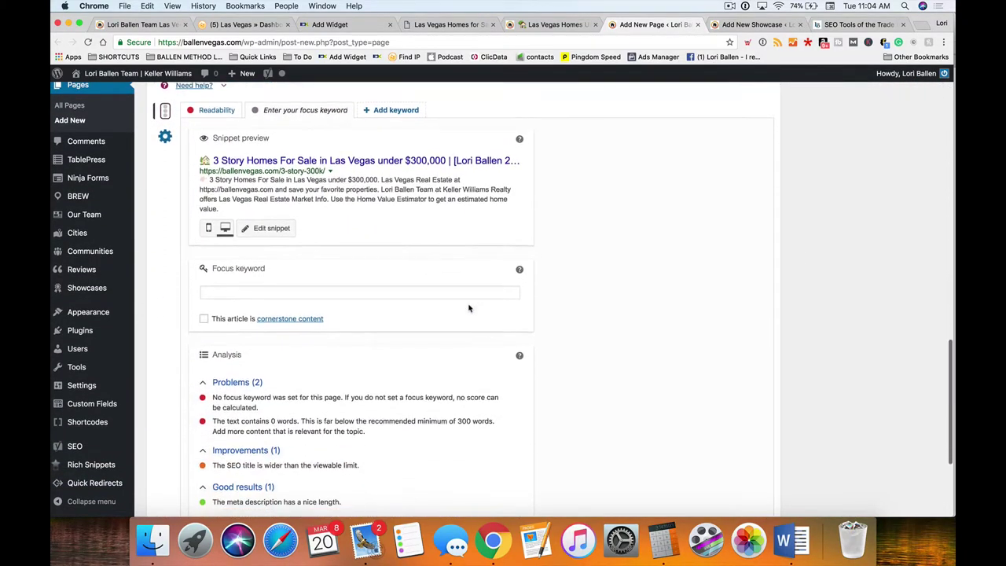
scroll(486, 219, up, 20)
scroll(696, 291, down, 2)
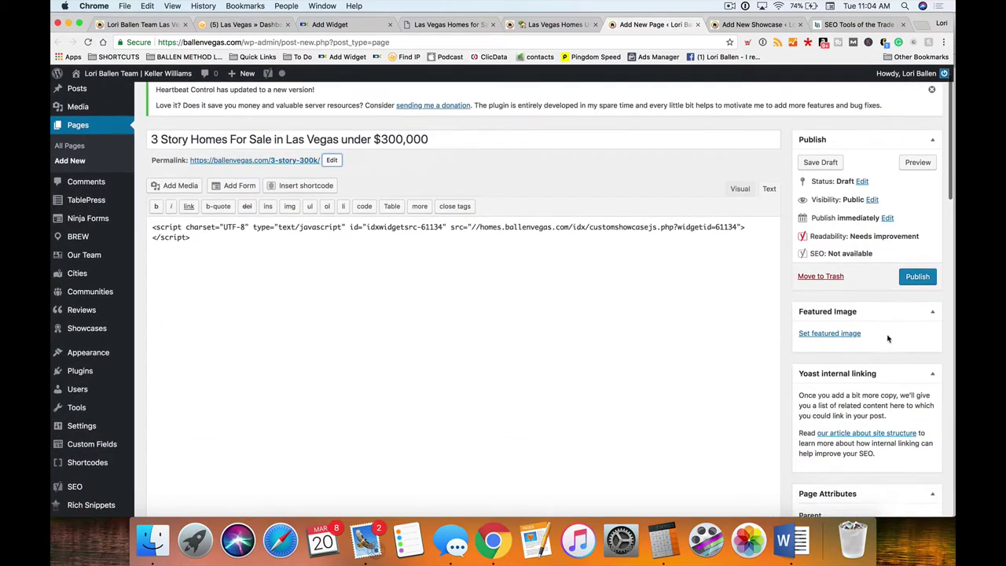
click(819, 335)
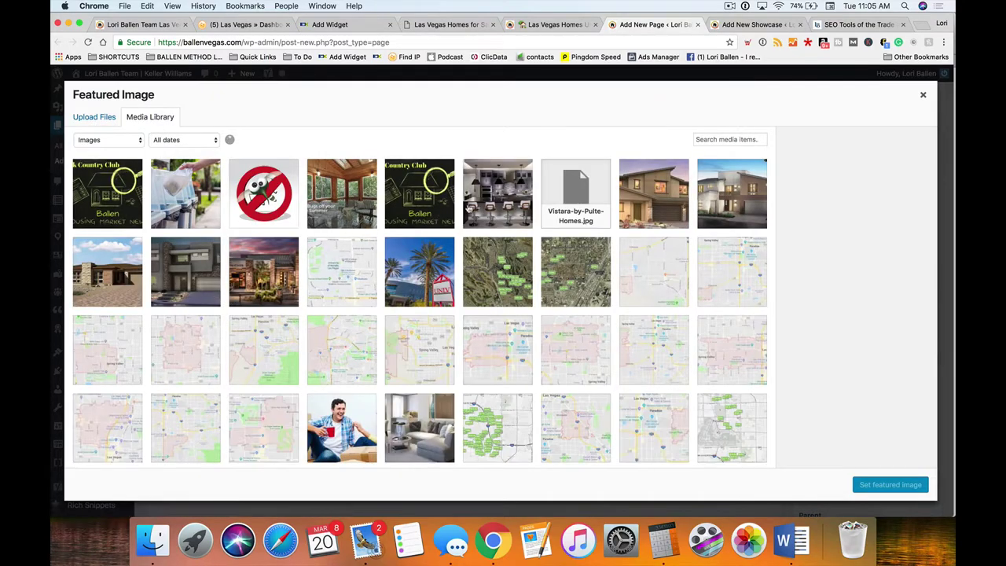
click(497, 195)
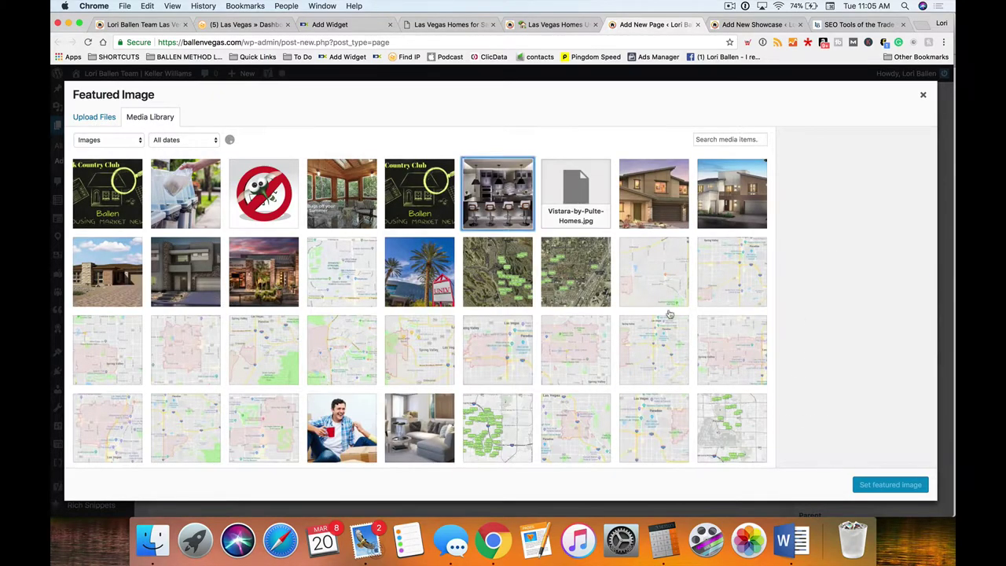
click(877, 490)
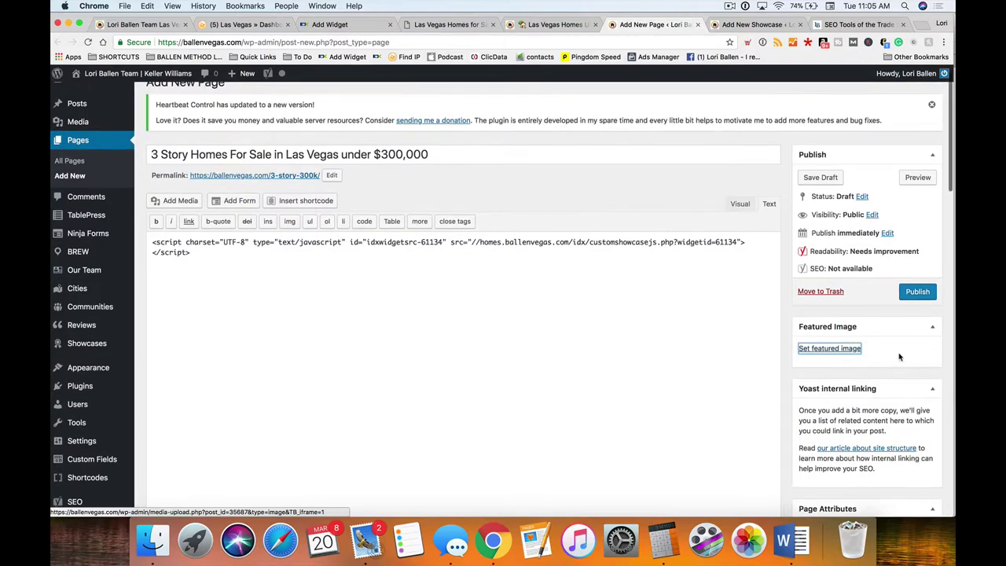
Preview the new page and look through the listings shown by the widget
click(917, 198)
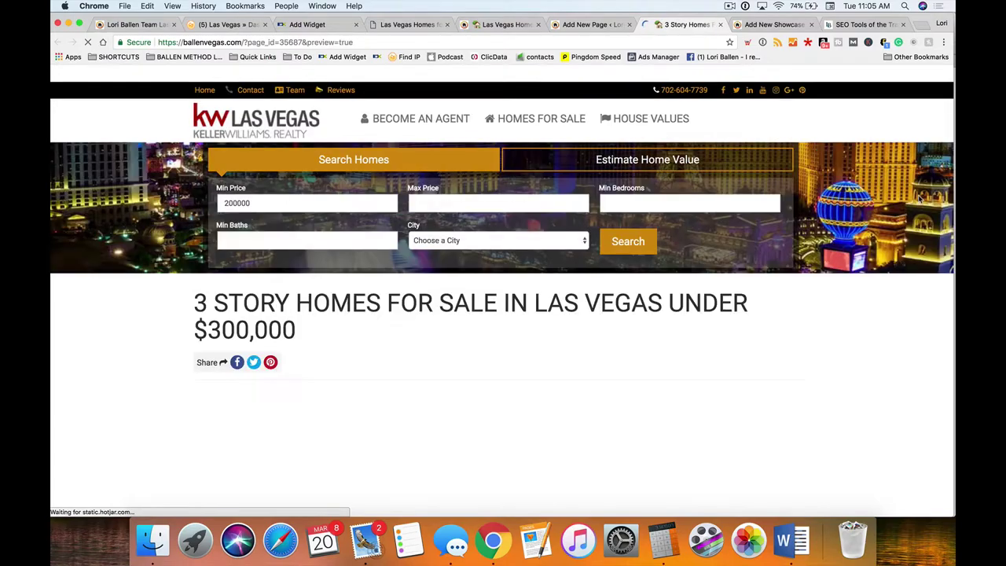
scroll(428, 311, down, 10)
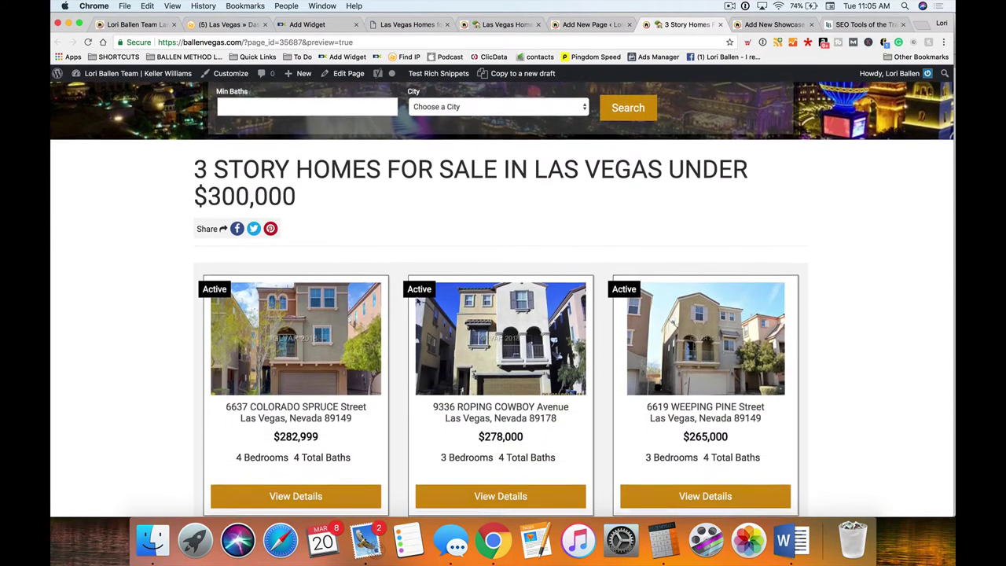
scroll(428, 311, up, 10)
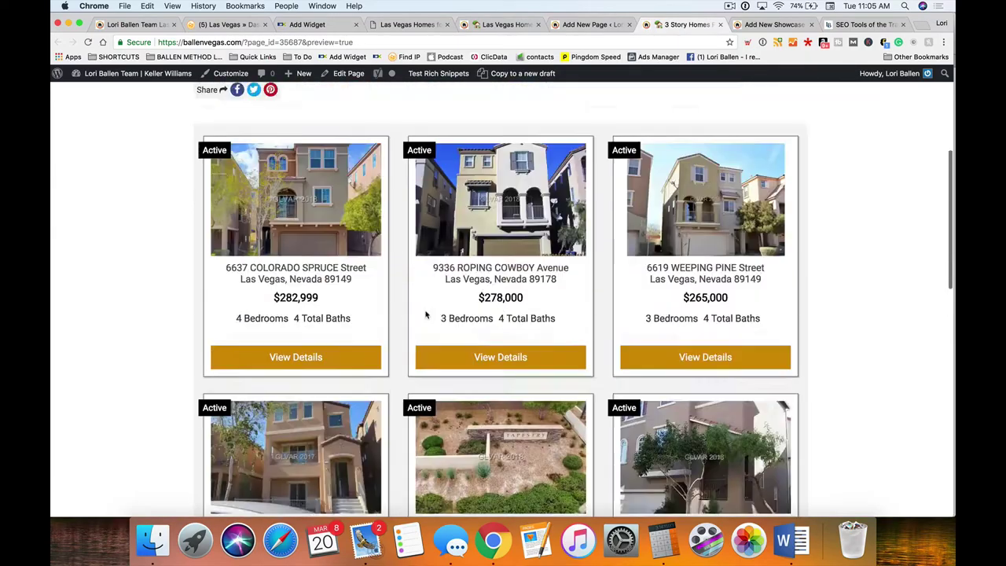
scroll(428, 311, down, 2)
scroll(283, 313, down, 3)
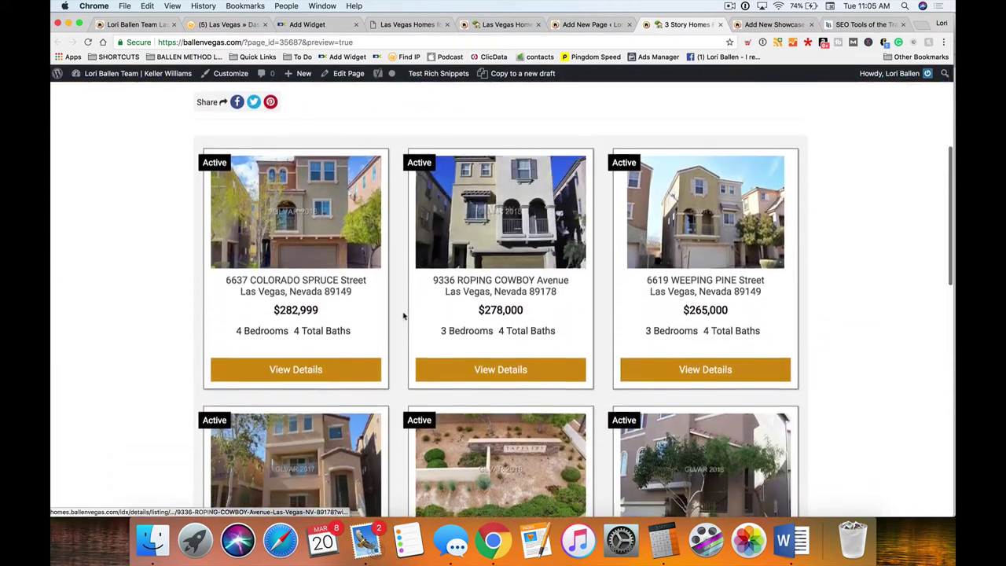
scroll(705, 298, down, 12)
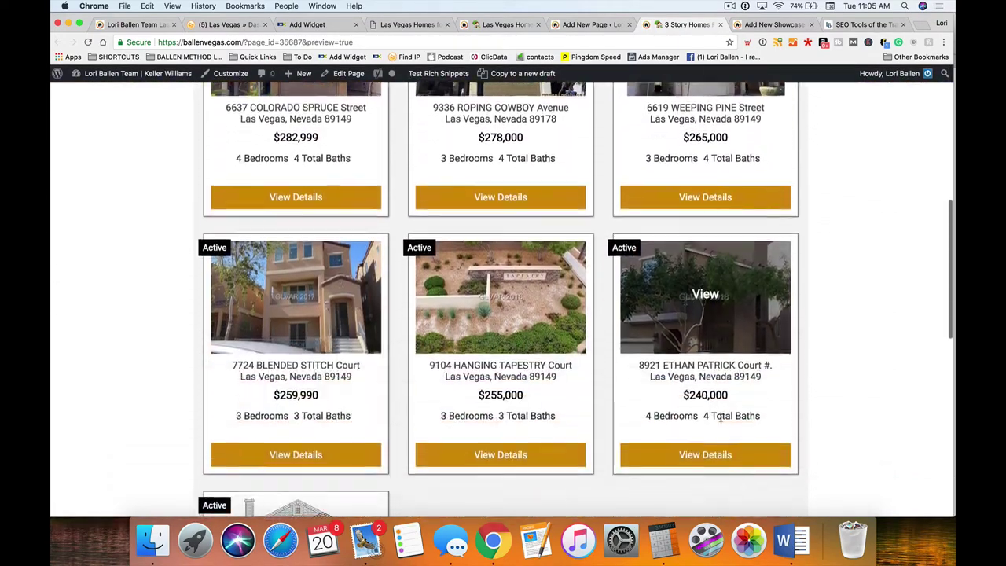
scroll(700, 407, down, 3)
Open the full results from the widget's listings, look through the search results page and return to the preview
click(488, 358)
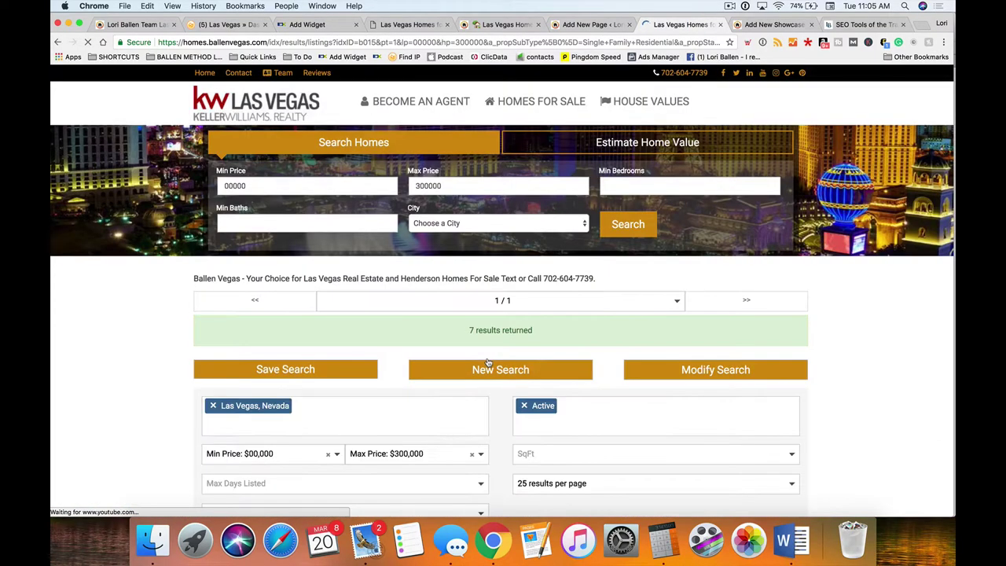
scroll(488, 362, down, 4)
scroll(487, 361, down, 20)
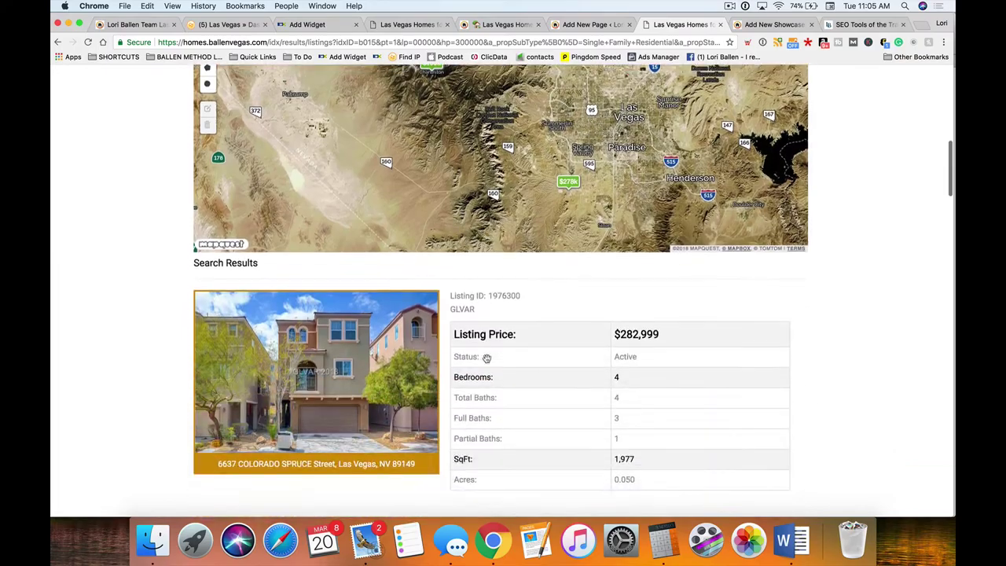
scroll(481, 359, down, 5)
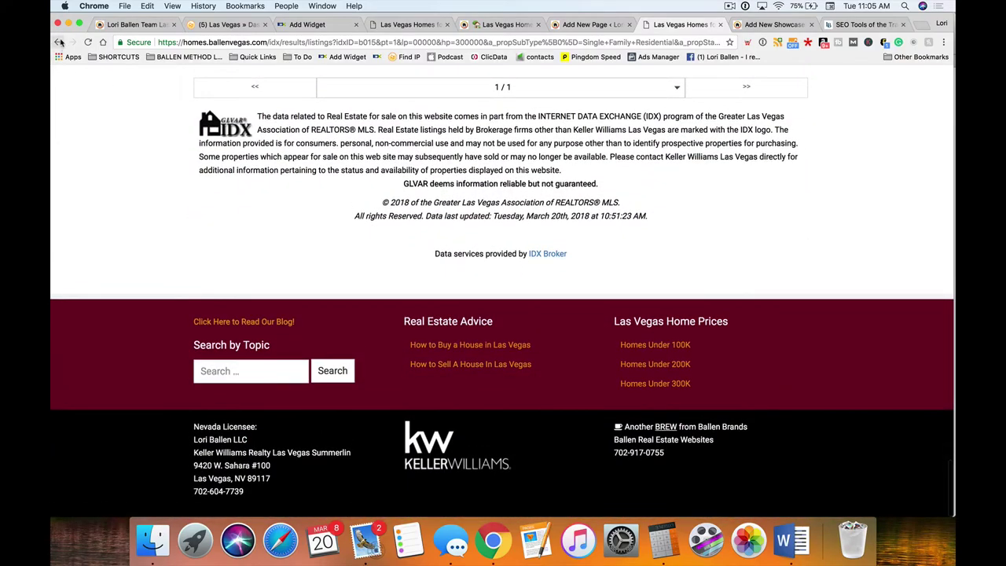
key(super+bracketleft)
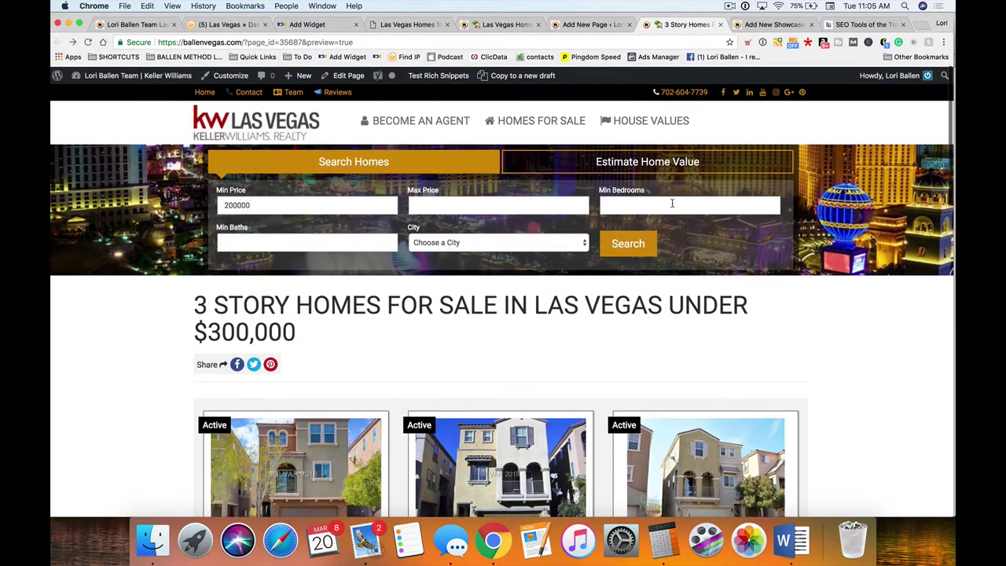
Narrow the browser window to phone width to check the page's mobile layout, and restore the full width
scroll(952, 194, down, 5)
drag(952, 194, 263, 186)
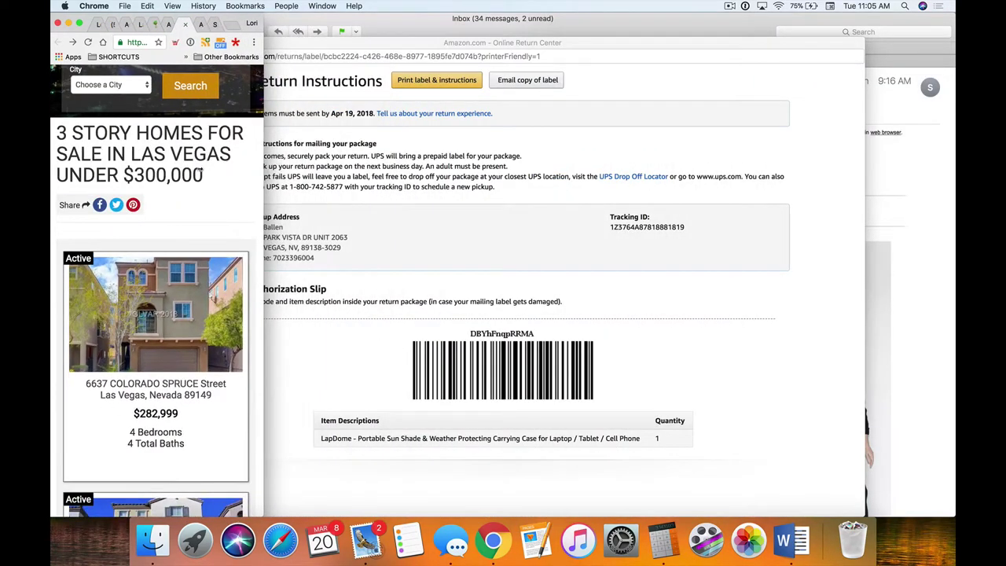
scroll(160, 207, down, 5)
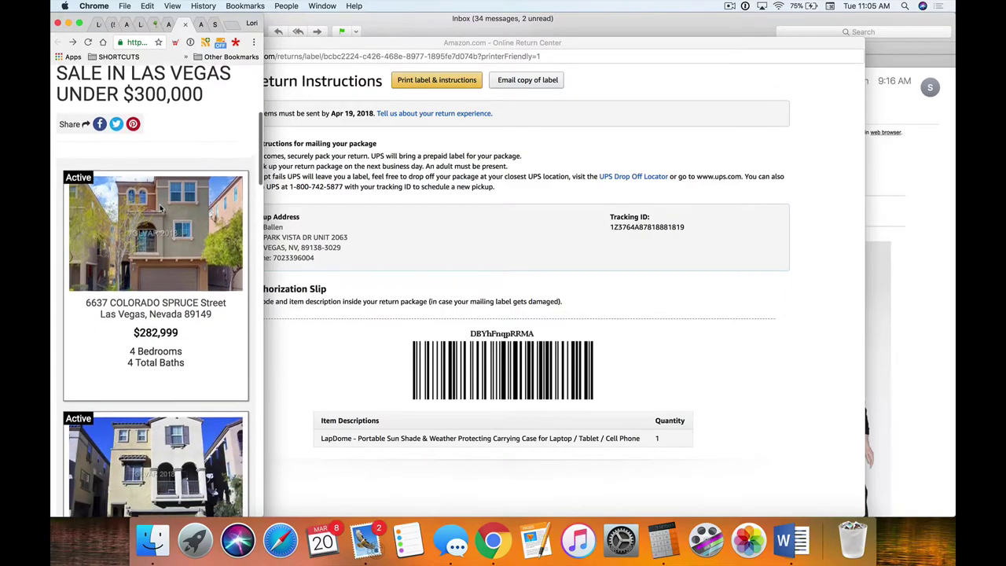
scroll(159, 208, down, 20)
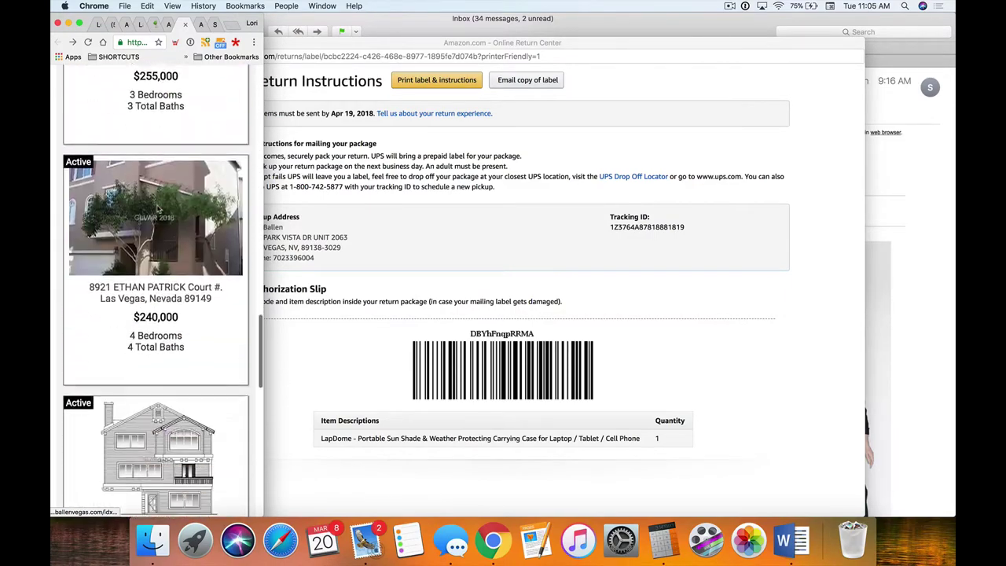
scroll(157, 205, up, 20)
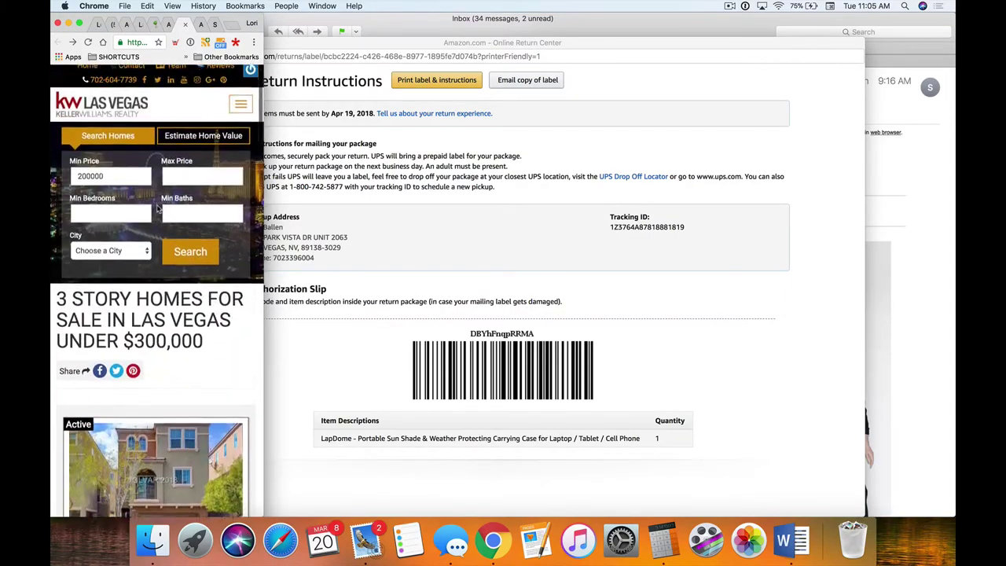
drag(264, 260, 954, 259)
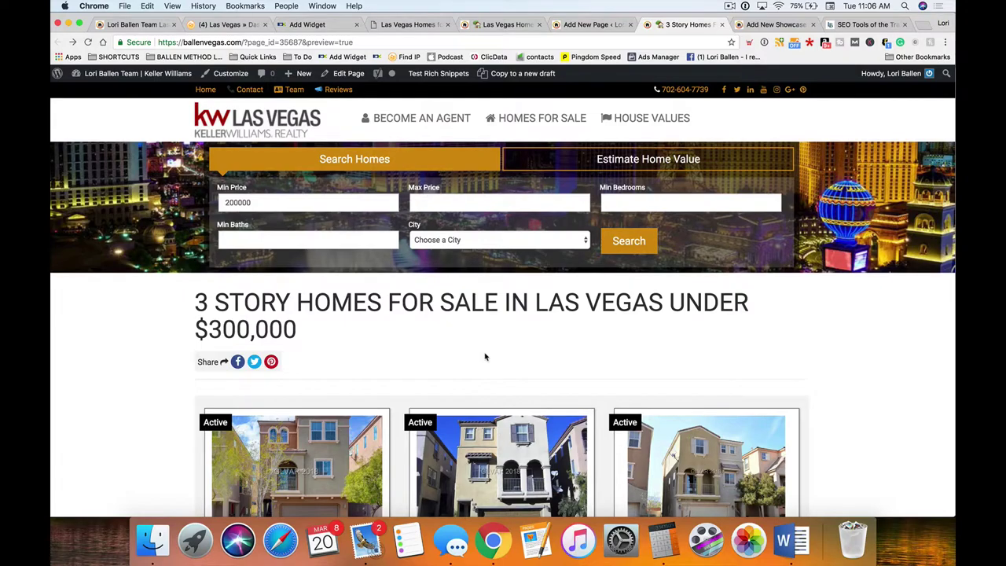
Open hotjar.com in a new tab and sign in with the saved account credentials
click(924, 29)
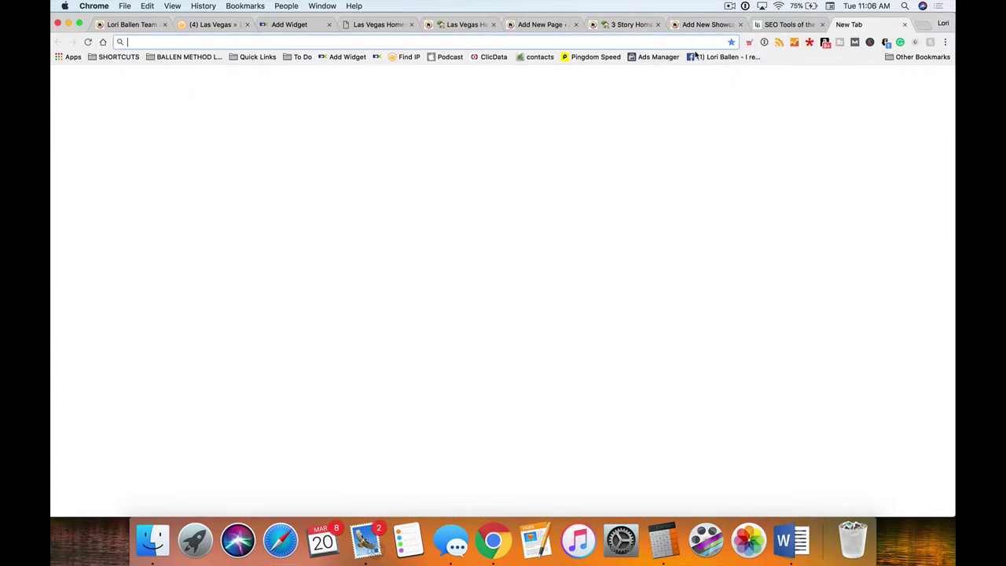
text(hotjar.com)
key(Return)
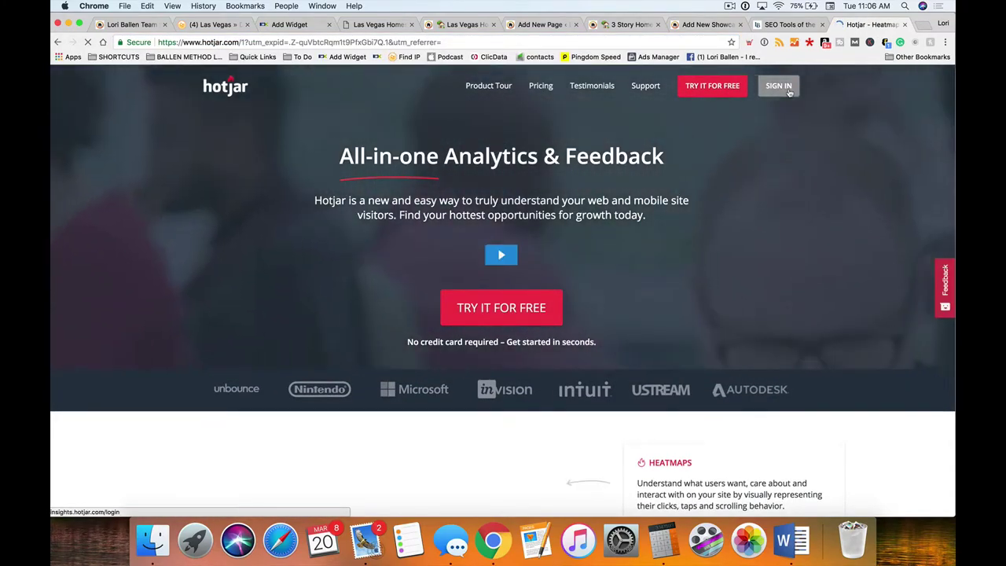
click(786, 91)
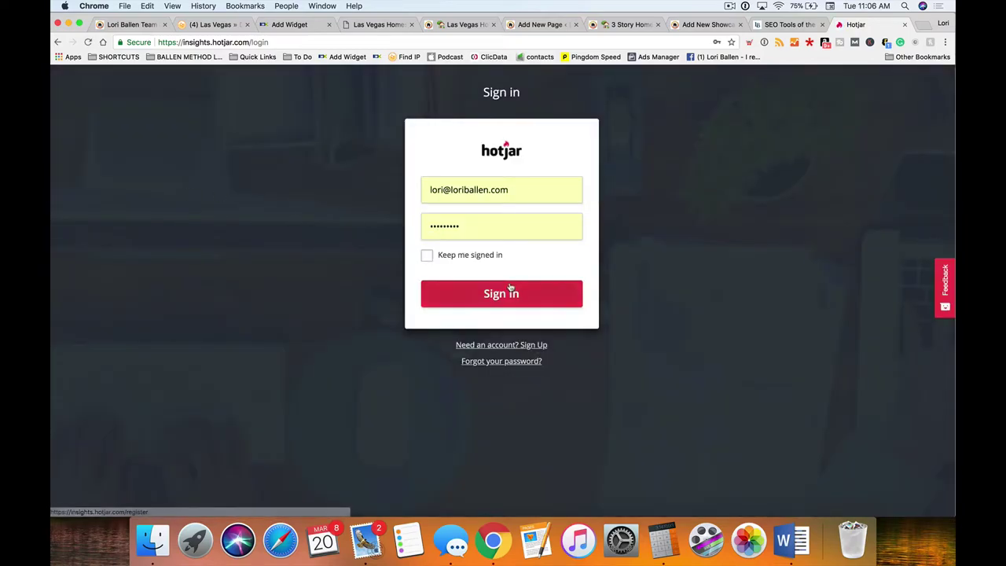
click(512, 293)
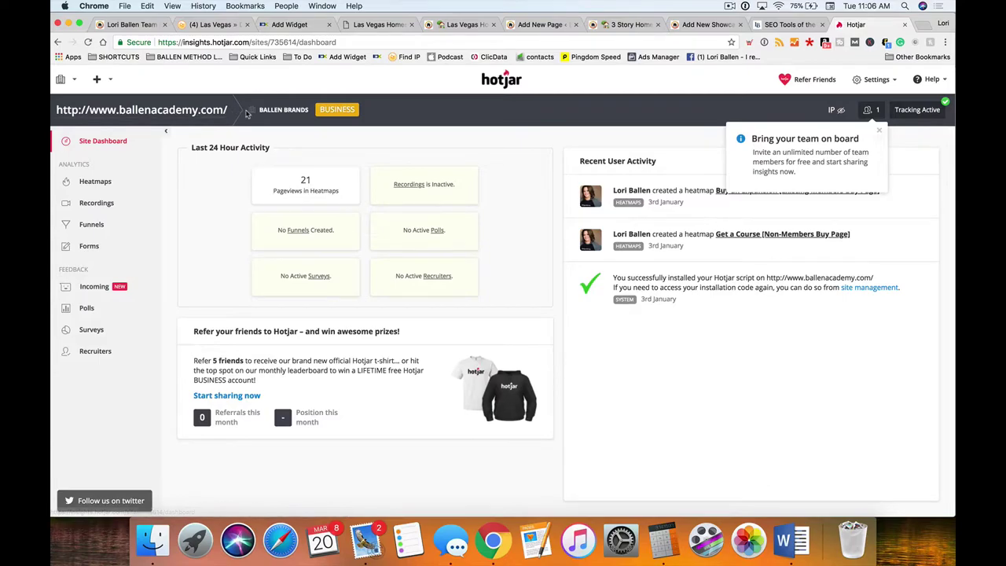
Switch to the ballenvegas.com site and open its heatmaps list
click(70, 79)
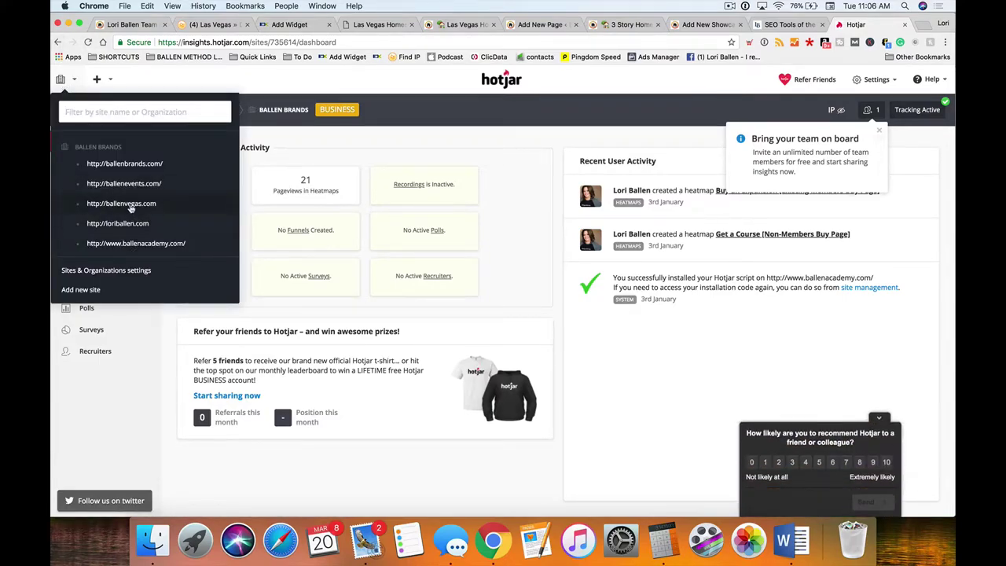
click(126, 204)
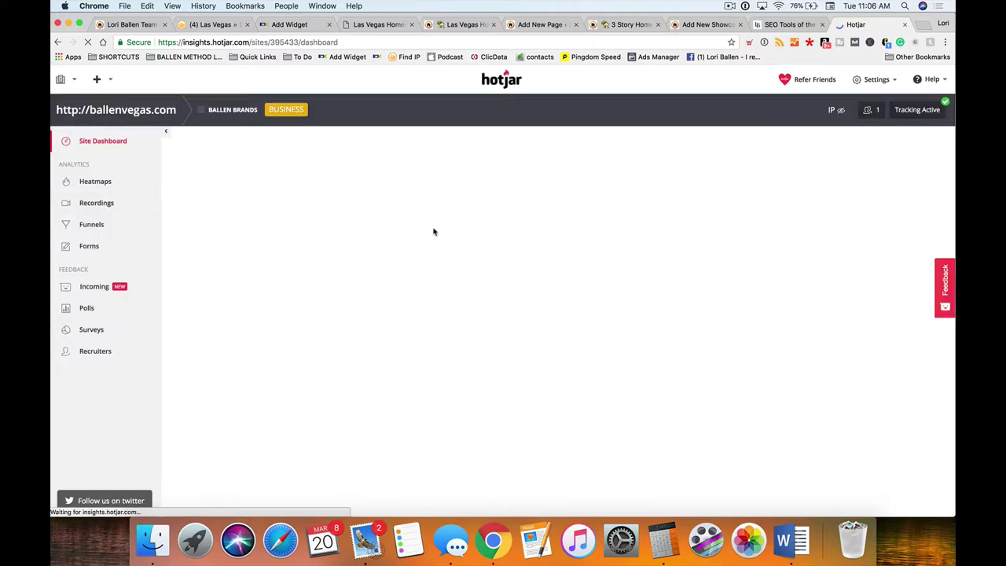
click(309, 189)
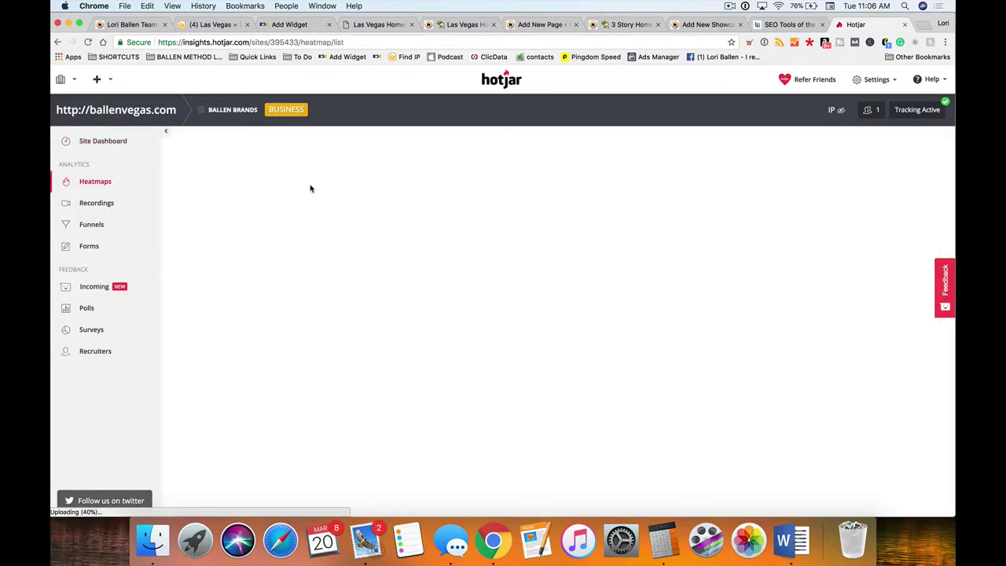
Look through the list of ballenvegas.com heatmaps and their pageviews, and return to the start of the list
scroll(565, 274, down, 2)
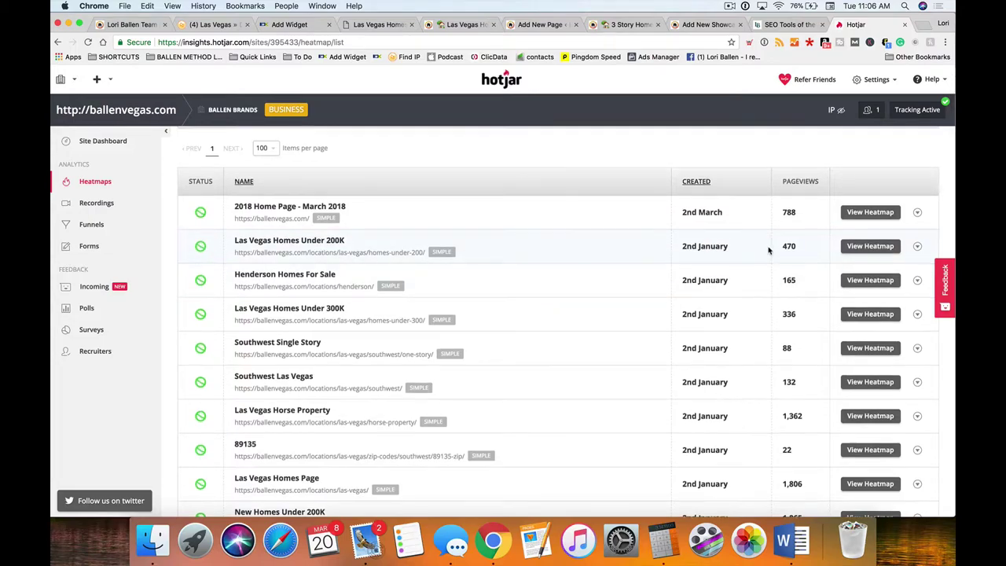
scroll(768, 250, down, 4)
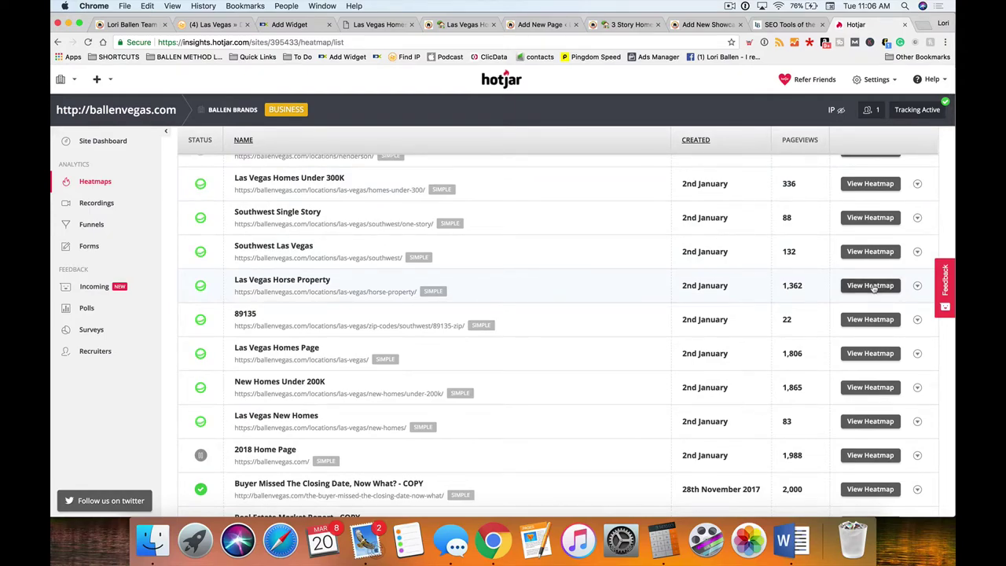
scroll(607, 299, down, 1)
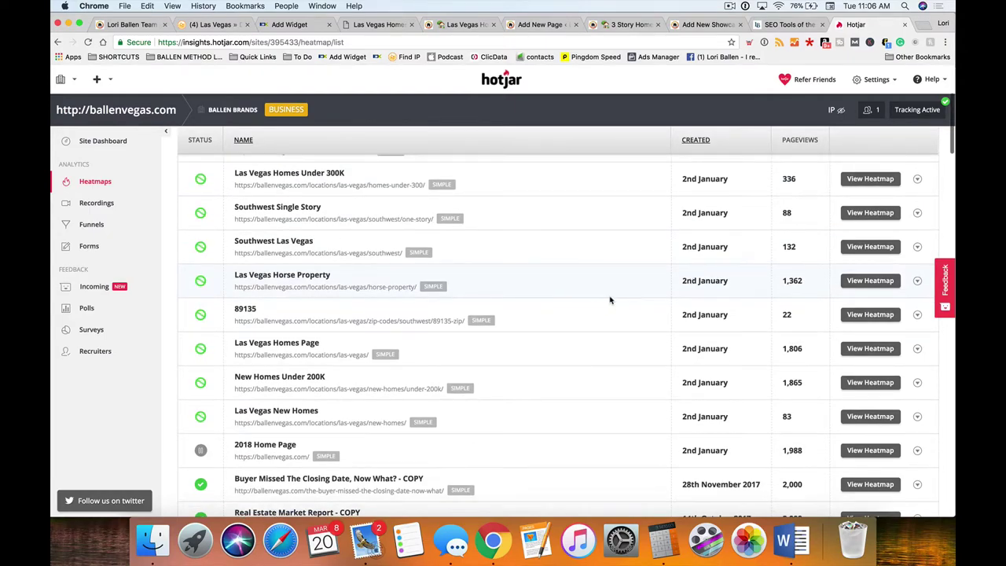
scroll(610, 300, down, 5)
scroll(610, 299, down, 7)
scroll(614, 297, down, 10)
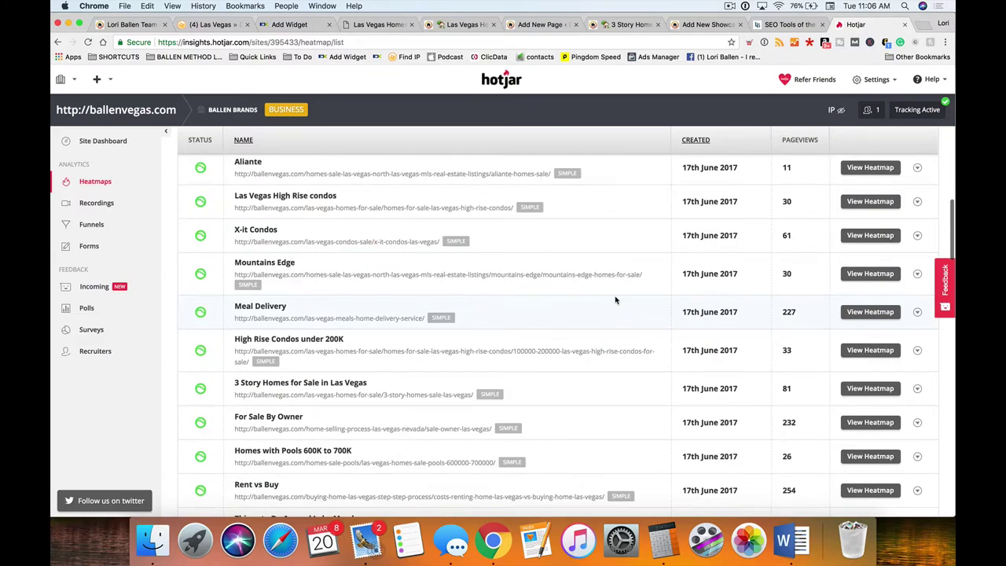
scroll(615, 300, down, 2)
scroll(615, 300, up, 20)
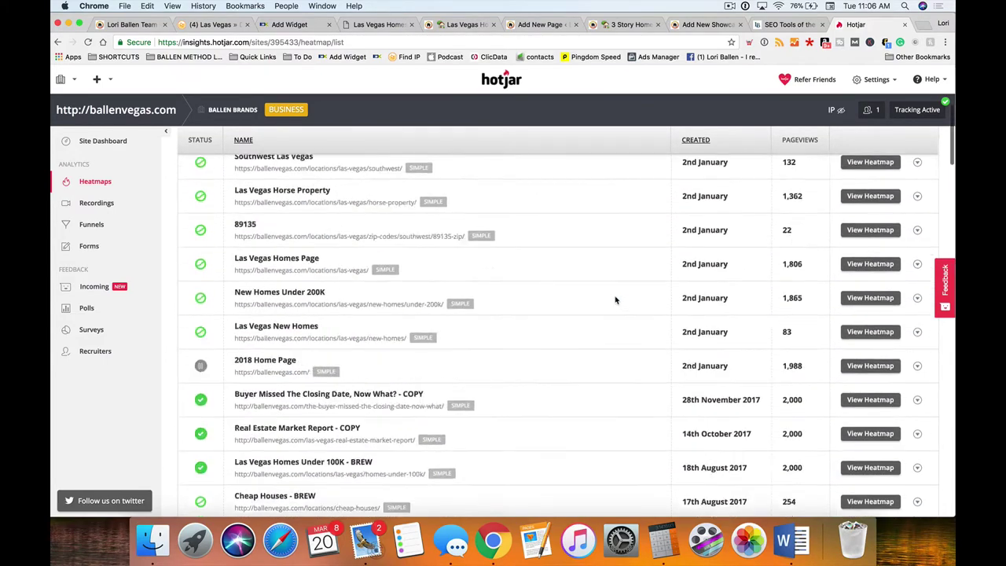
scroll(615, 299, up, 9)
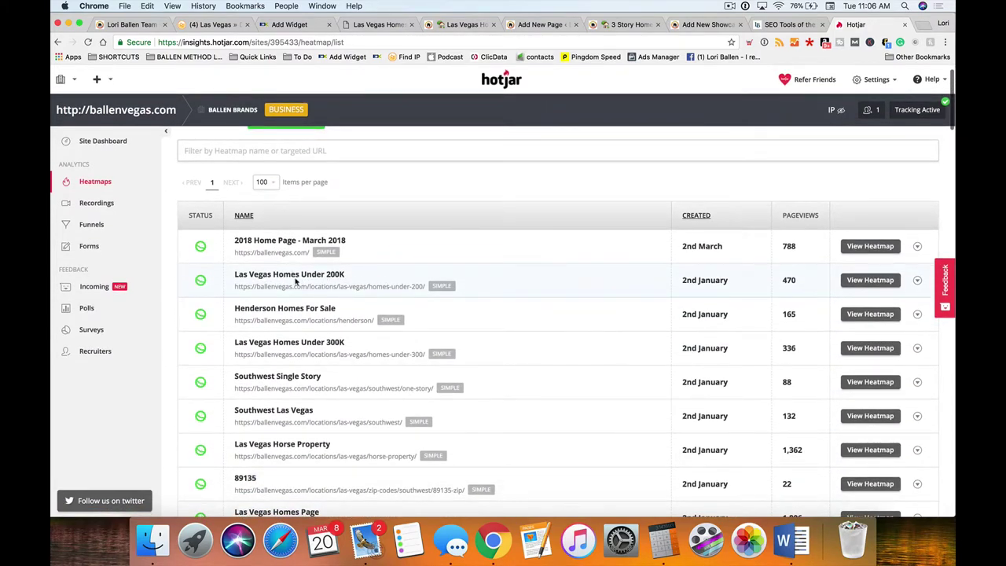
Open the Las Vegas Homes Under 200K heatmap and examine the desktop clicks on the Browse and bedroom links
click(878, 280)
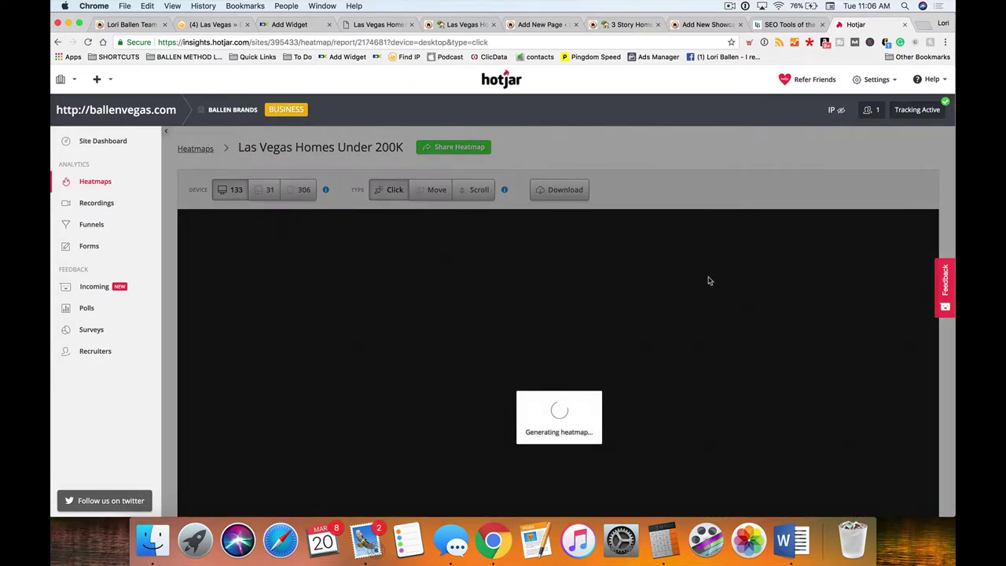
scroll(708, 281, down, 5)
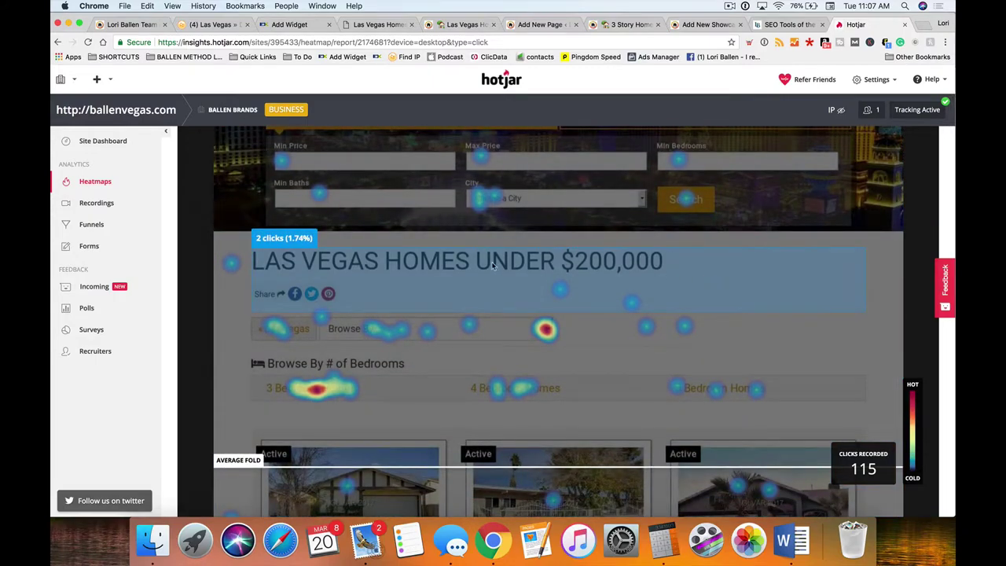
scroll(710, 277, up, 5)
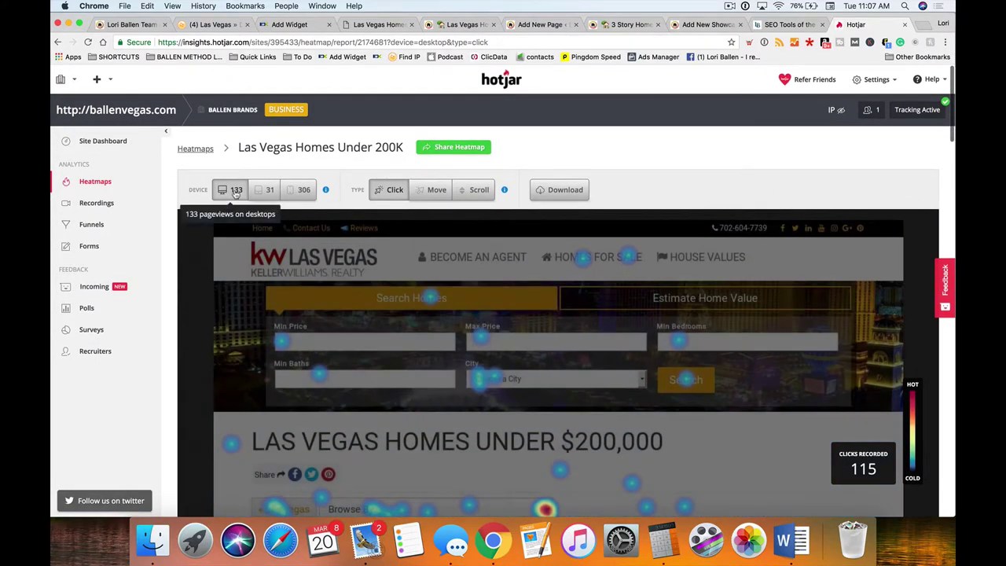
scroll(313, 377, down, 5)
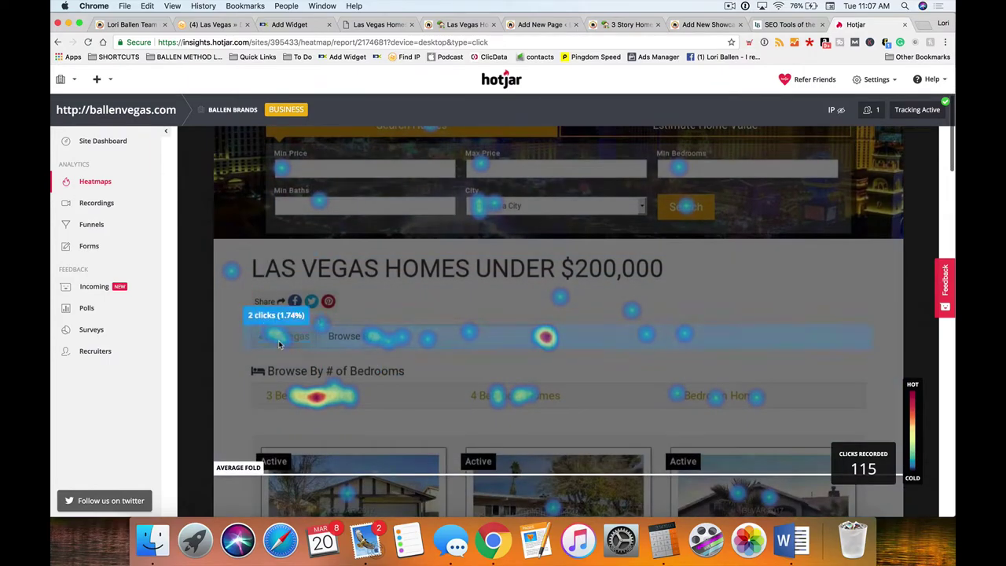
mouse_move(318, 400)
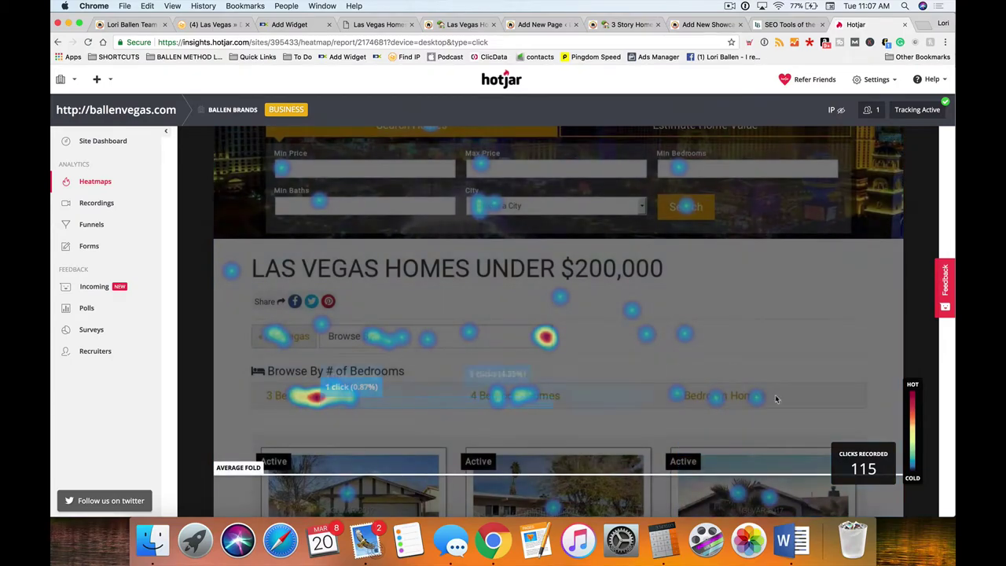
mouse_move(550, 344)
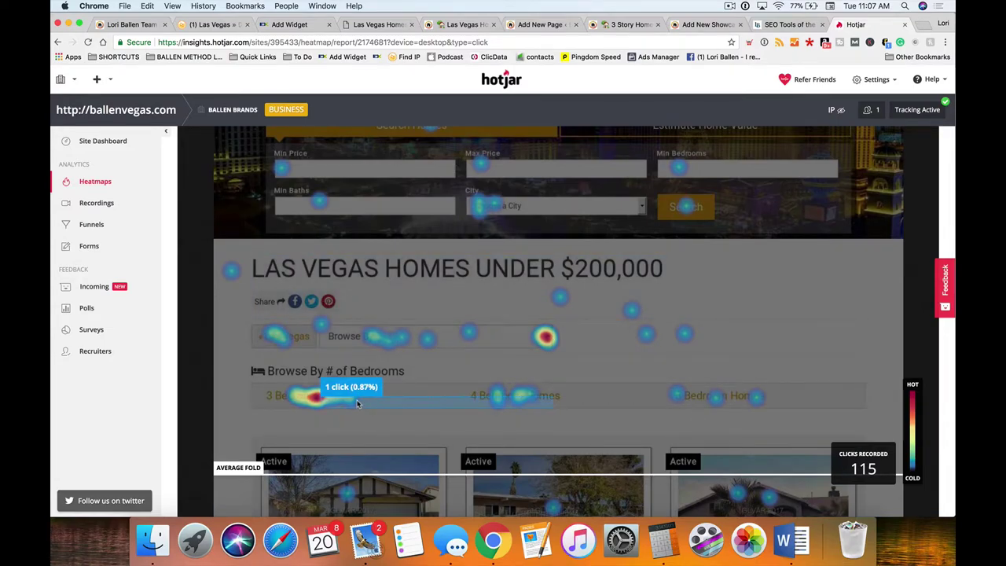
Examine the desktop clicks across the listings as far as the results button, and return to the bedroom links
scroll(751, 354, down, 1)
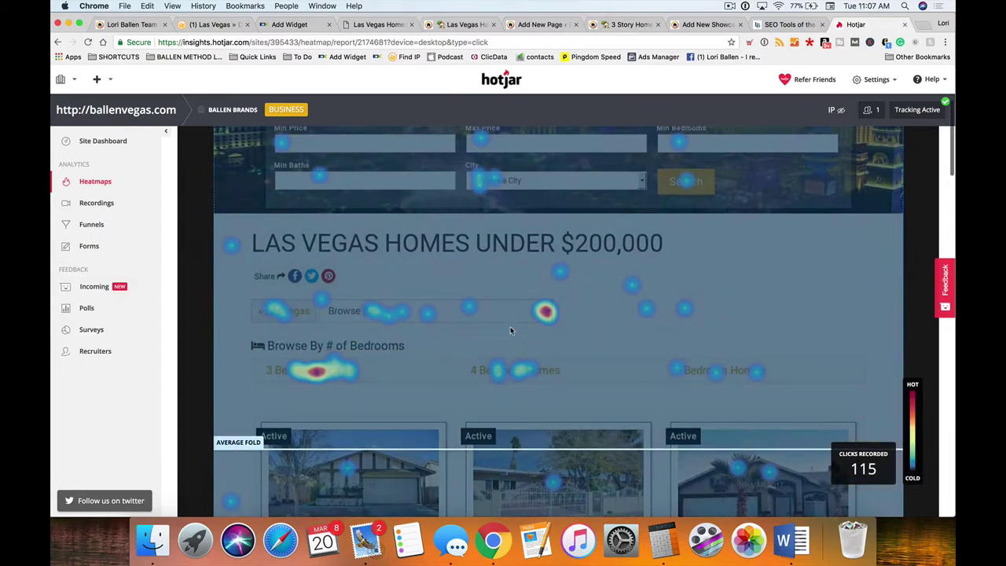
scroll(559, 343, down, 5)
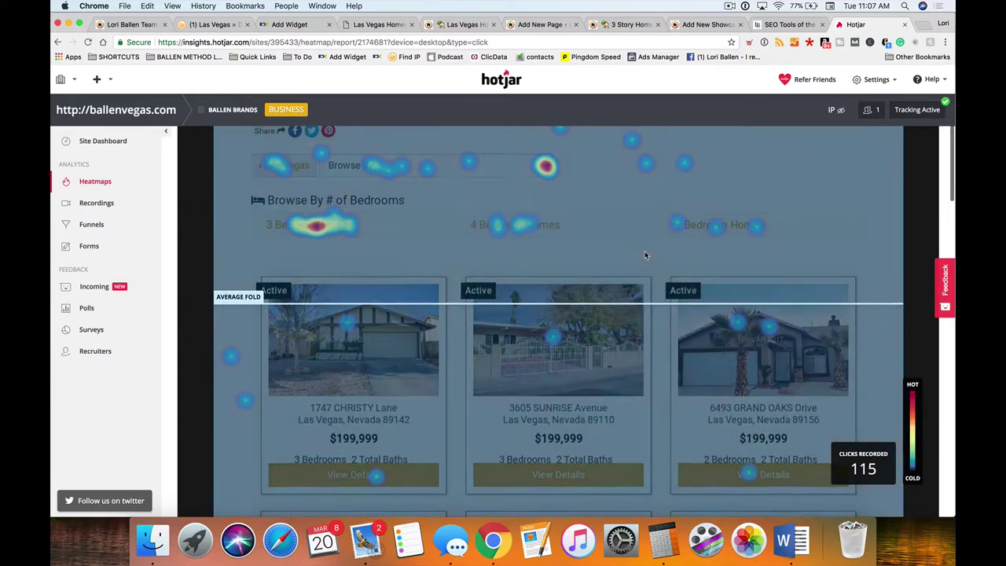
scroll(645, 253, down, 4)
scroll(645, 255, up, 6)
scroll(583, 252, down, 8)
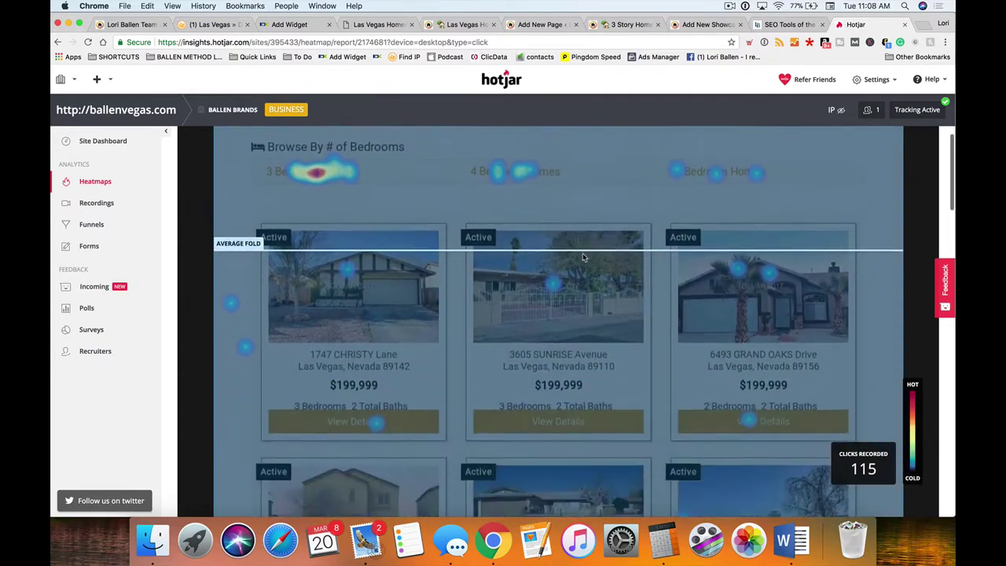
scroll(581, 258, down, 10)
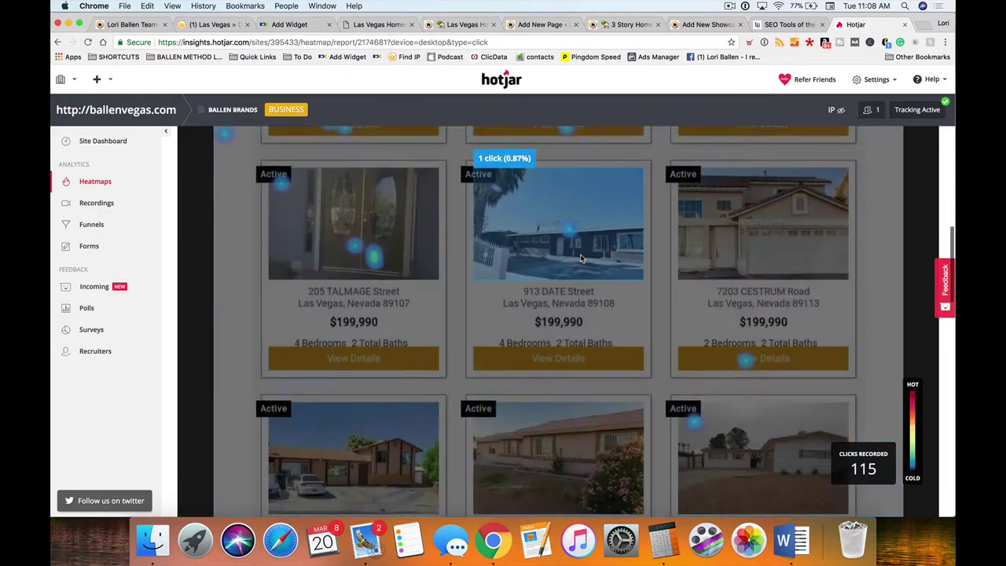
scroll(581, 259, down, 8)
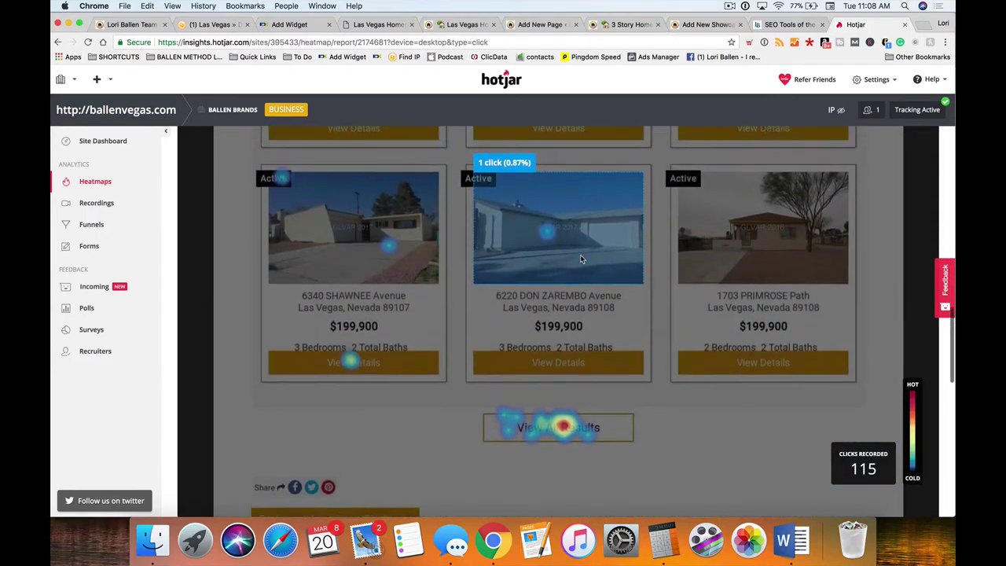
scroll(817, 275, up, 8)
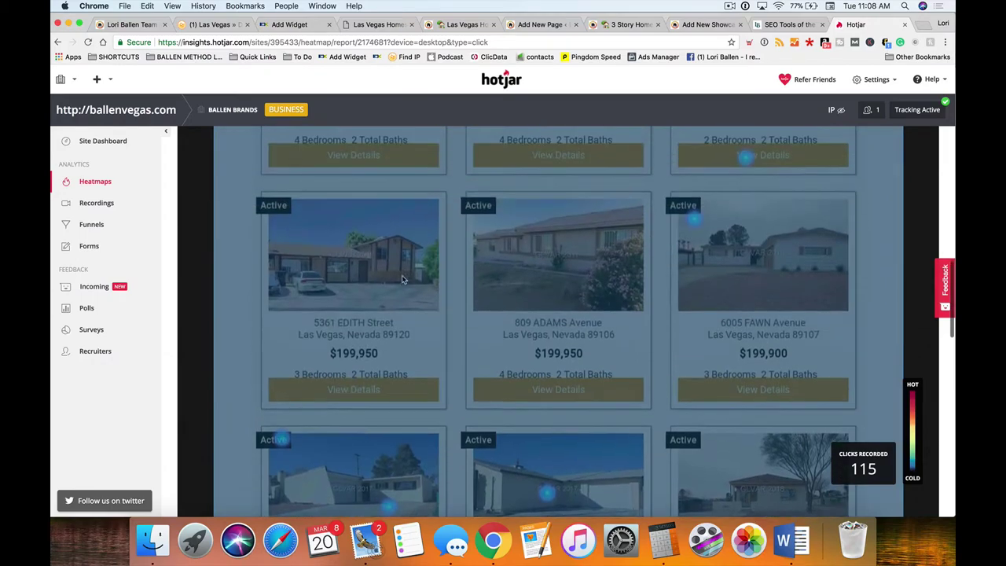
scroll(837, 283, up, 10)
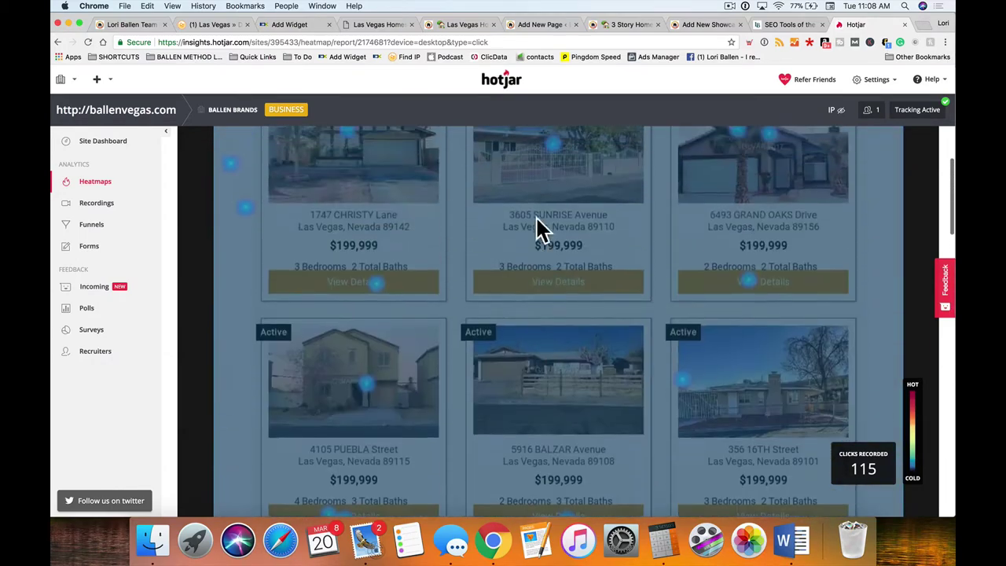
scroll(535, 220, up, 6)
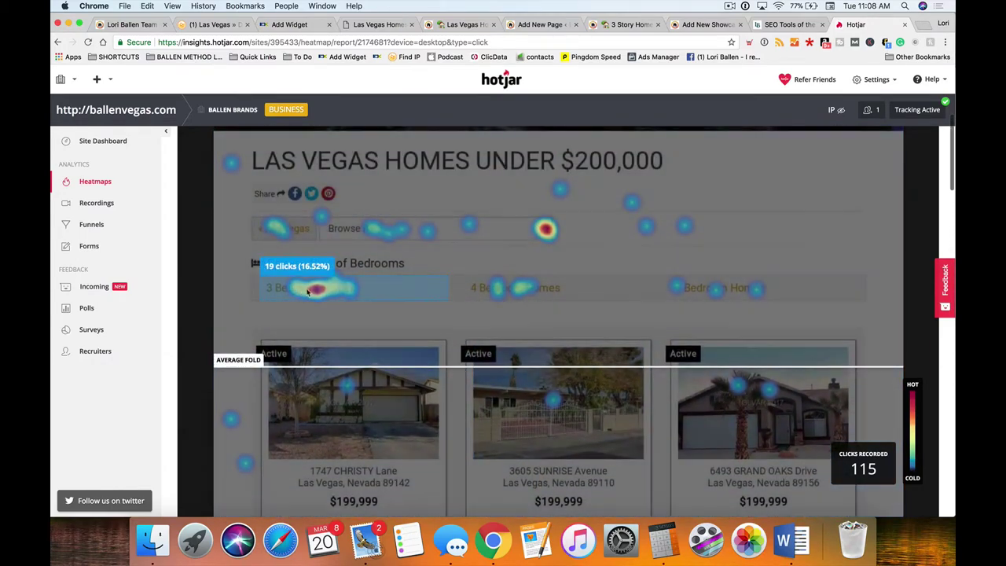
Check the share of desktop clicks on the results button below the listings
scroll(487, 271, up, 5)
scroll(553, 248, down, 20)
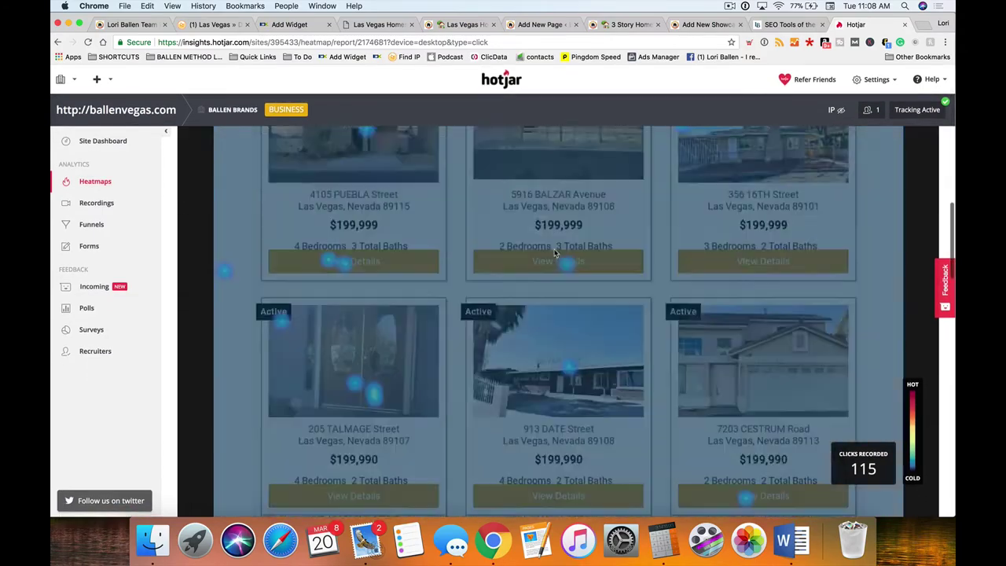
scroll(553, 249, down, 4)
scroll(541, 265, up, 2)
mouse_move(565, 234)
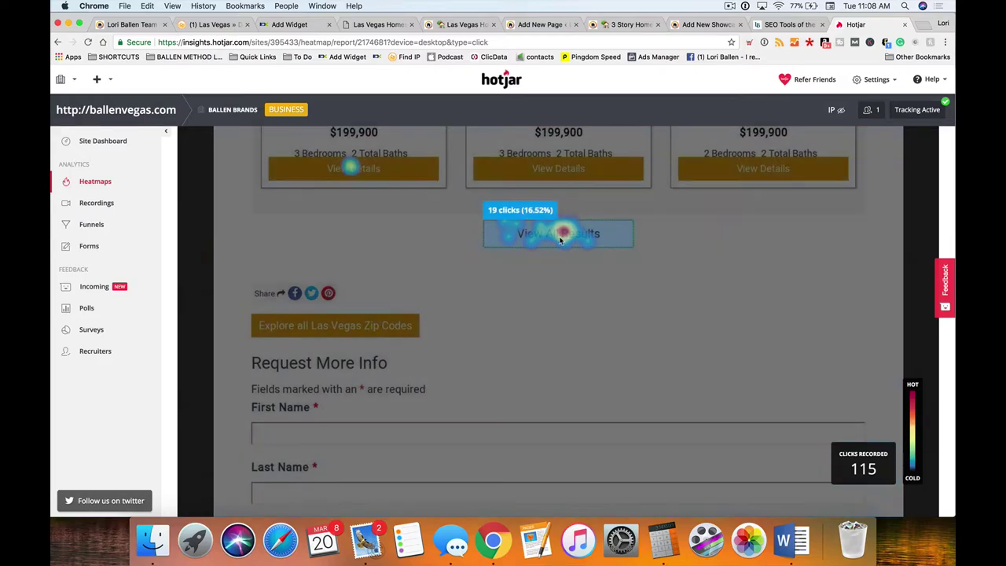
Compare the desktop clicks on the Browse and bedroom links above the listings once more
scroll(560, 238, up, 5)
scroll(560, 238, up, 5)
scroll(560, 238, down, 3)
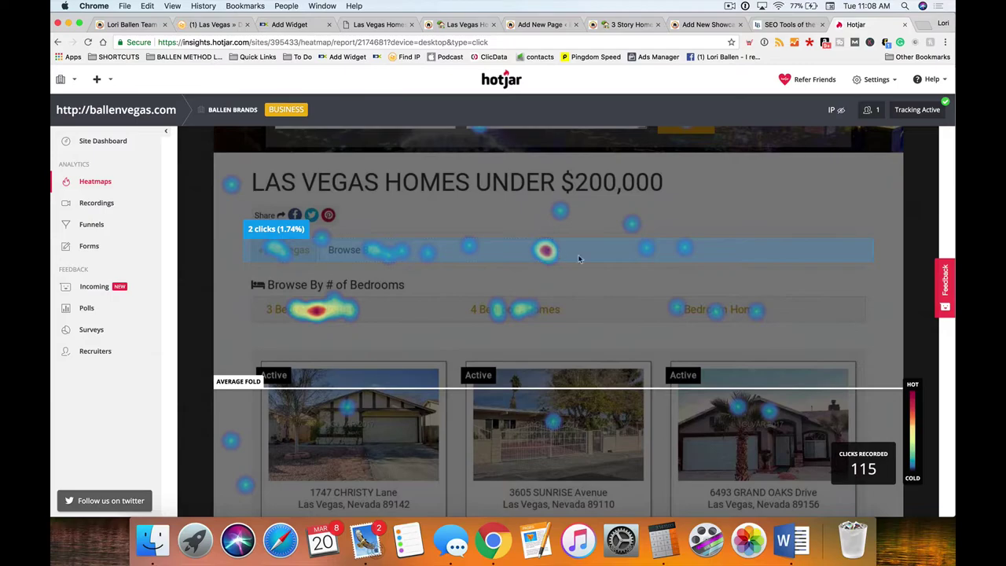
scroll(785, 259, up, 3)
scroll(798, 274, down, 1)
scroll(799, 274, down, 2)
Switch the heatmap to phone visitors and examine the taps on the home search form
scroll(796, 274, up, 5)
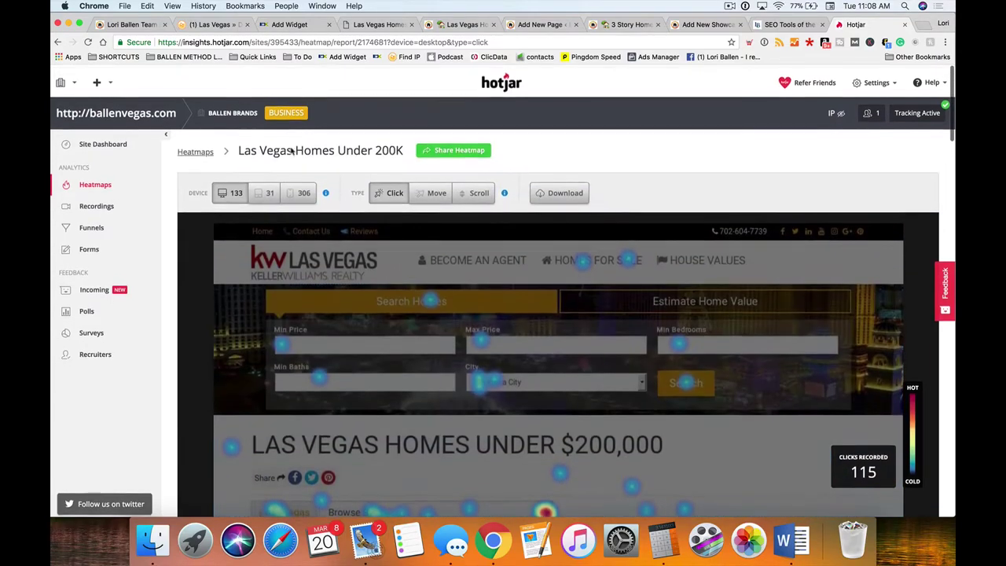
click(299, 193)
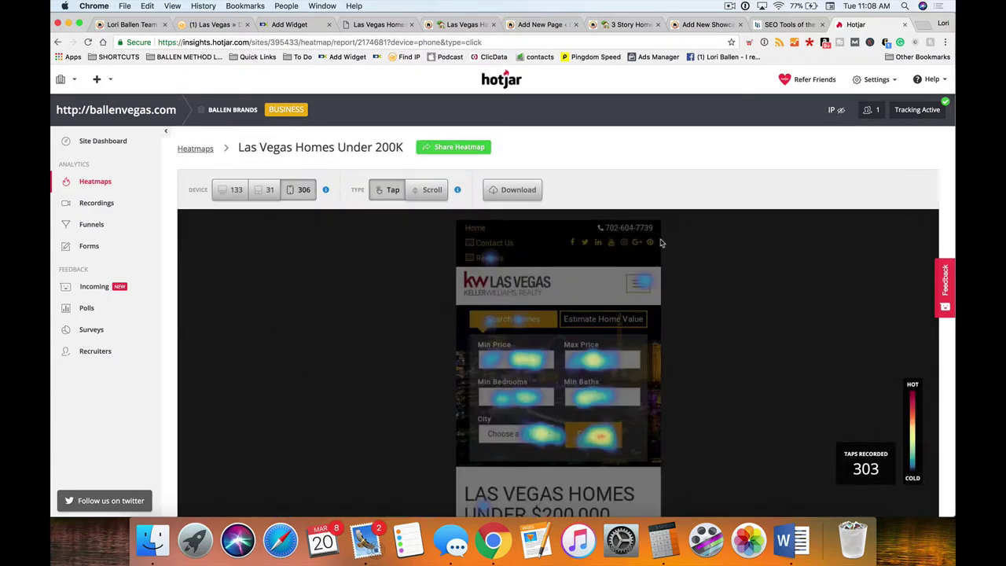
scroll(660, 243, down, 2)
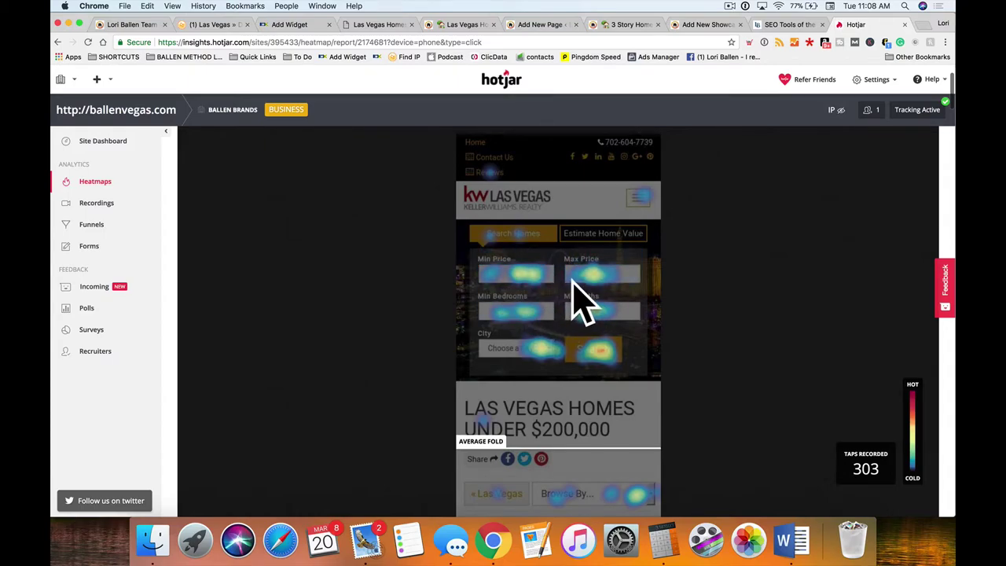
mouse_move(598, 355)
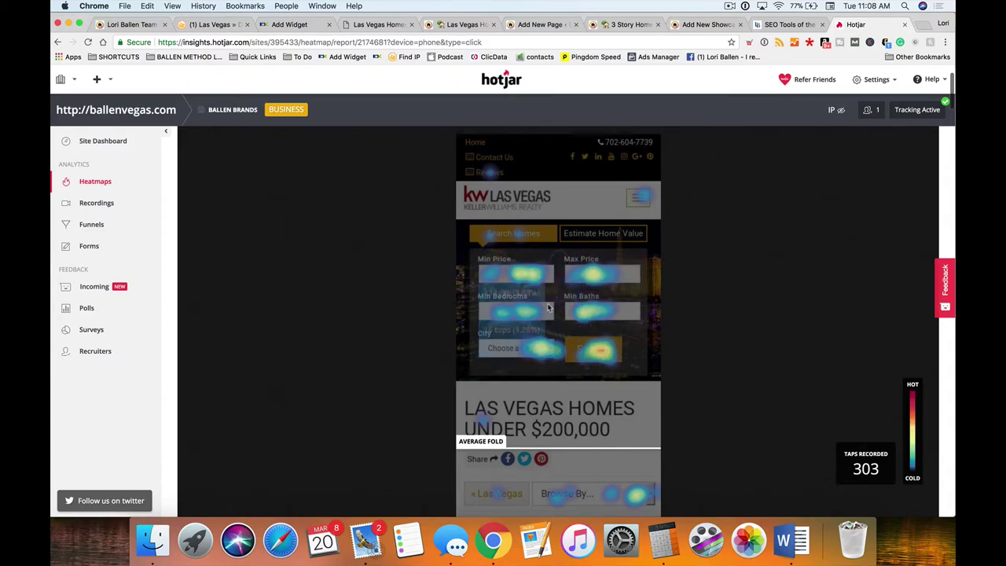
Check the phone tap share on each Browse By # of Bedrooms link and on the Browse By list
scroll(782, 320, down, 3)
scroll(782, 320, down, 3)
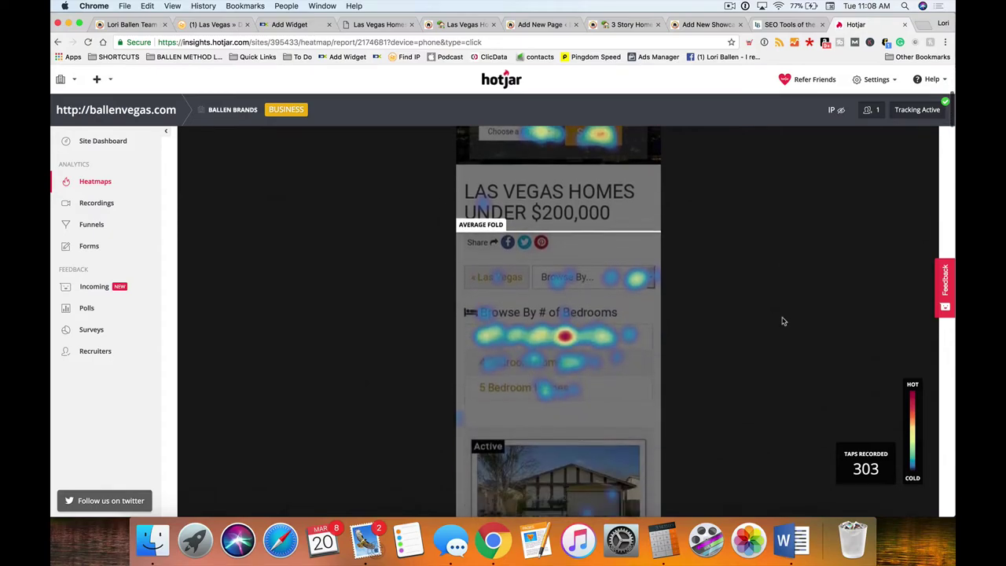
mouse_move(564, 272)
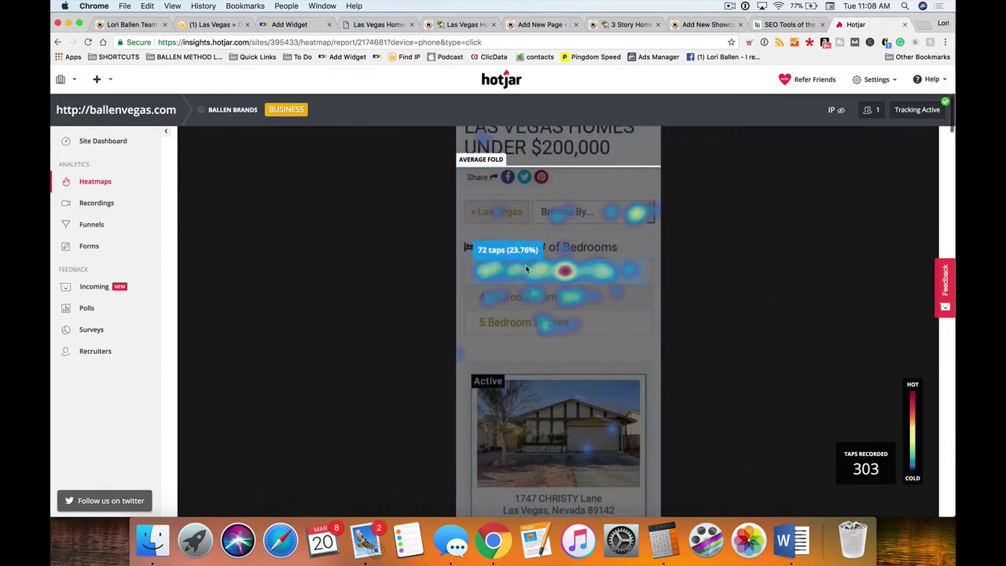
mouse_move(570, 299)
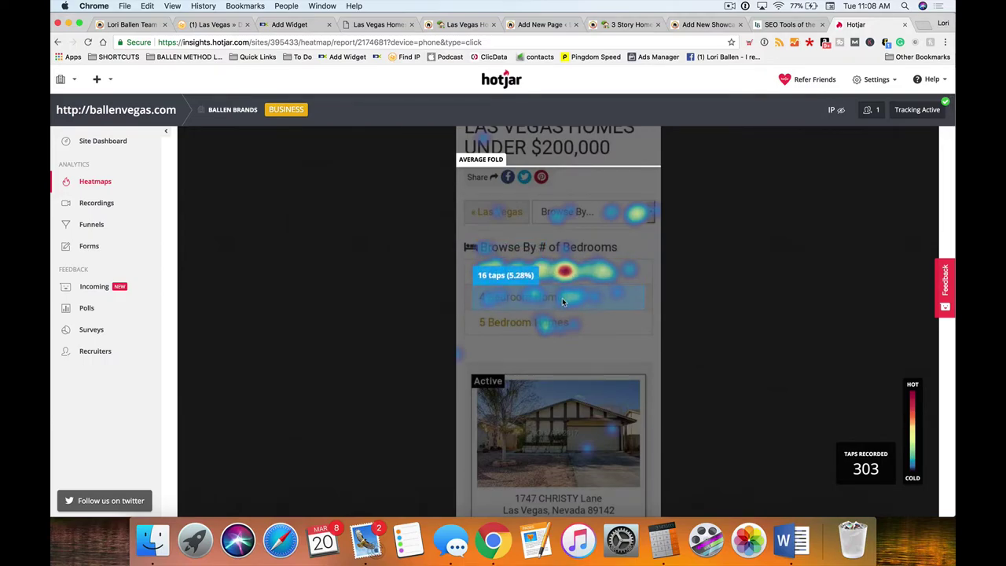
mouse_move(561, 333)
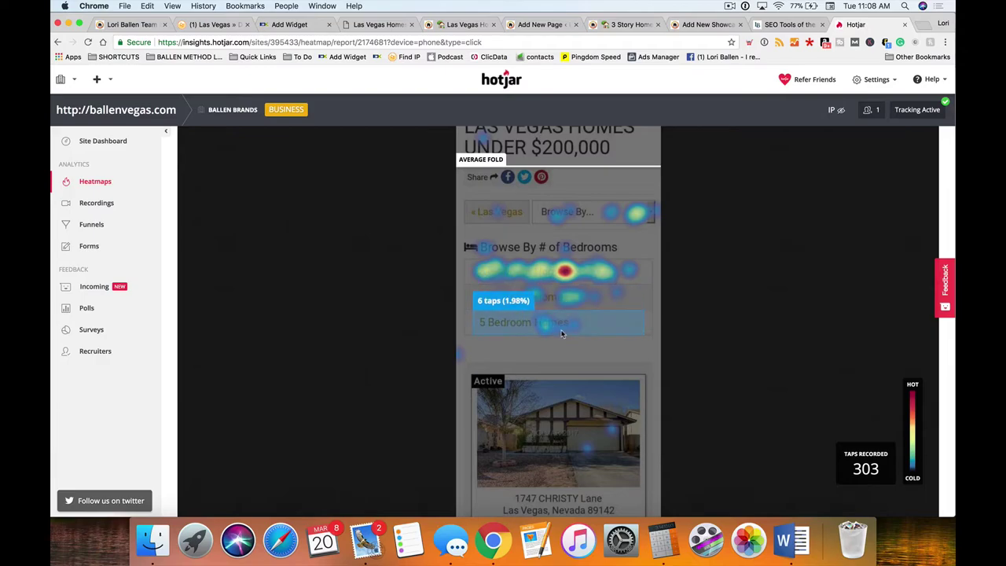
mouse_move(635, 216)
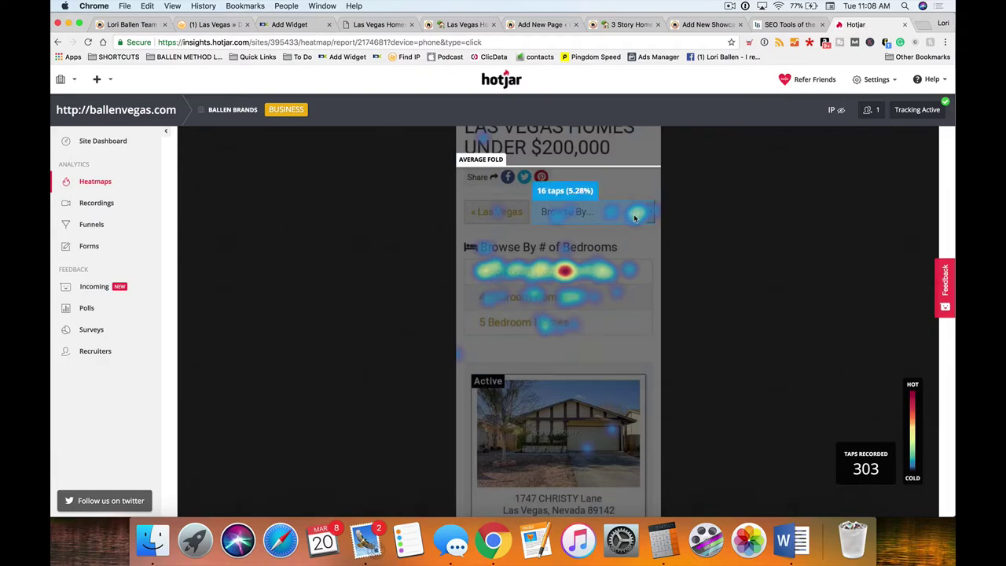
Examine where phone visitors tap on the listing photos and View Details buttons down the heatmap
mouse_move(487, 215)
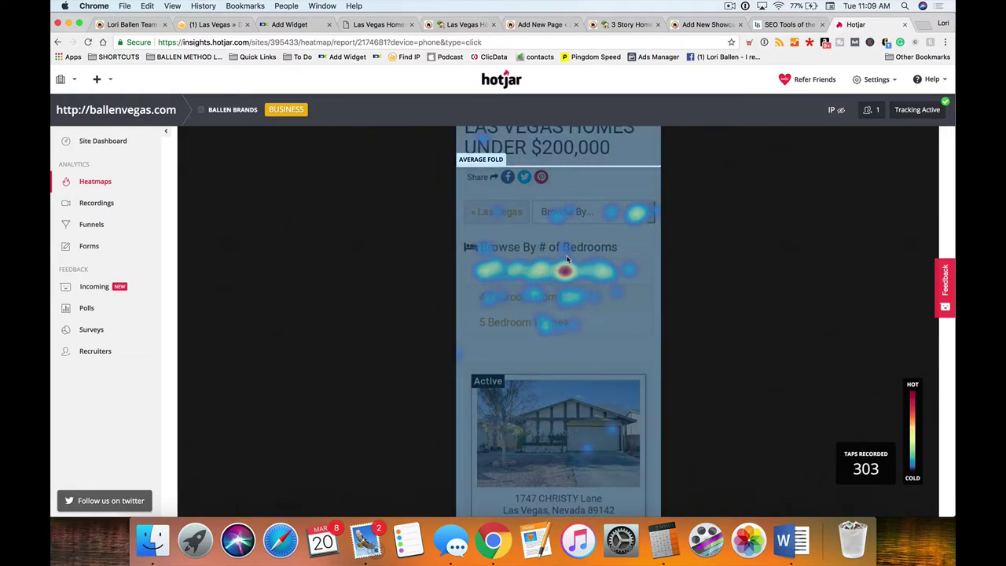
scroll(592, 370, down, 10)
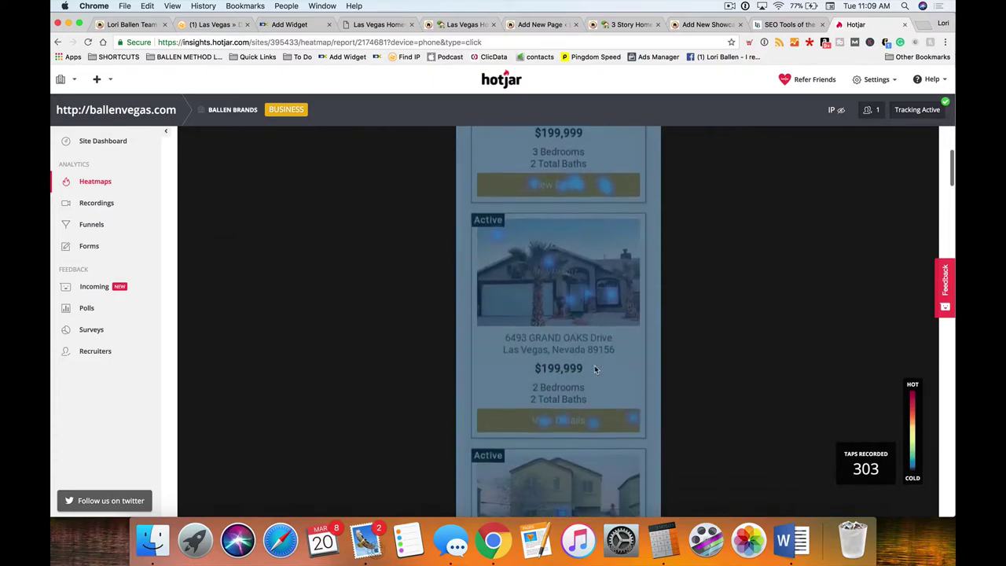
scroll(595, 370, down, 10)
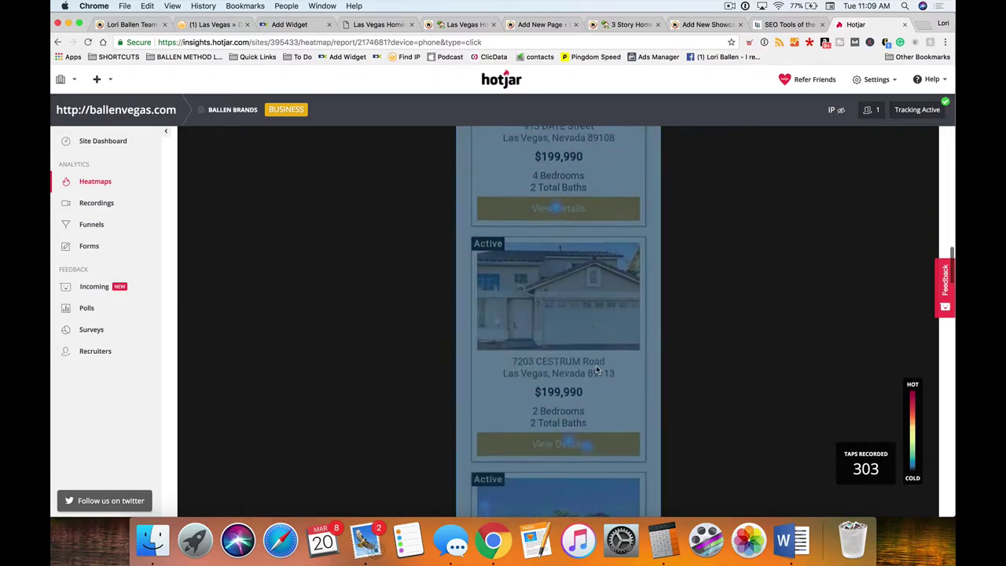
scroll(595, 369, down, 15)
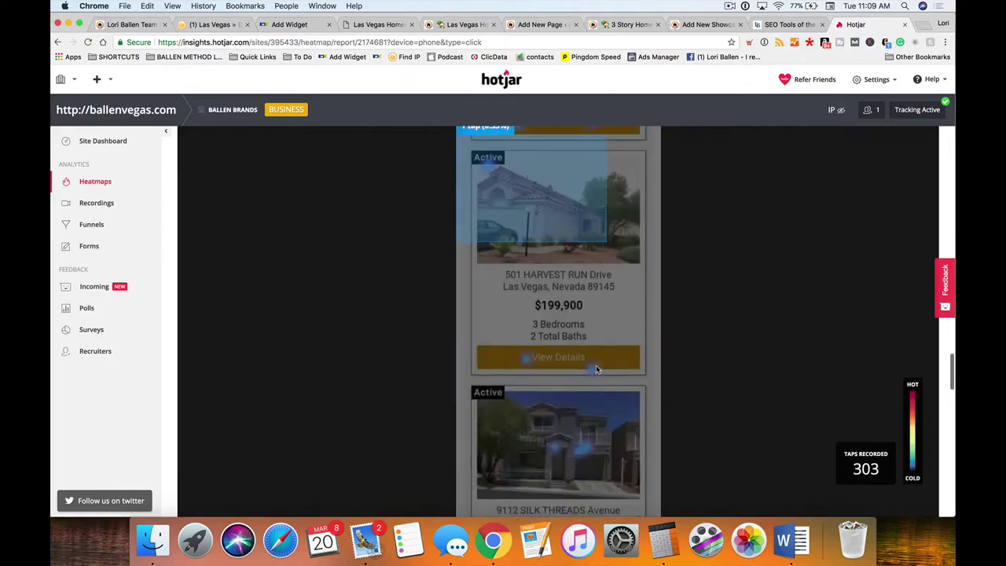
scroll(589, 366, up, 20)
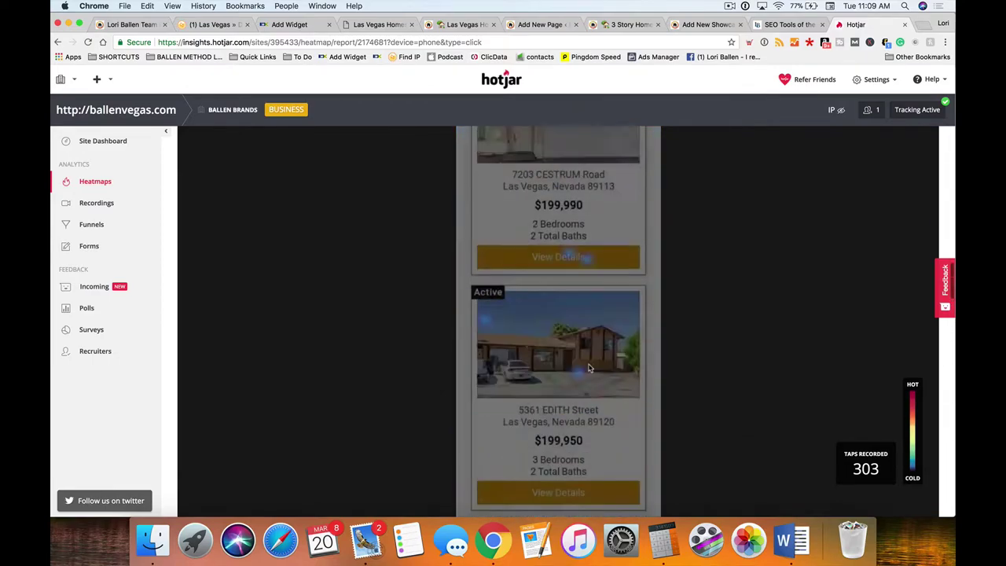
scroll(590, 368, down, 10)
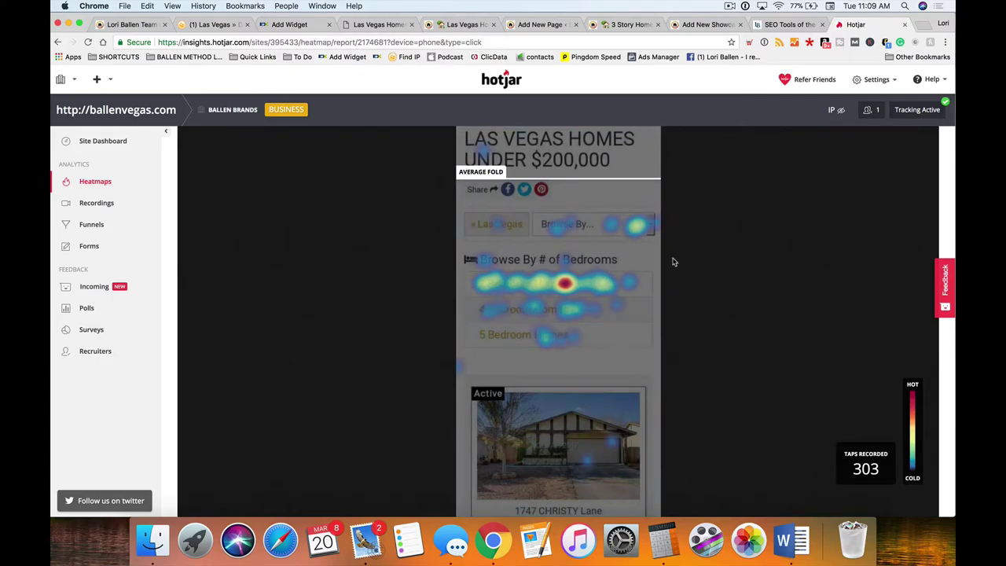
Compare the phone taps on the Browse By and bedroom links with those on the first listings
scroll(550, 299, up, 3)
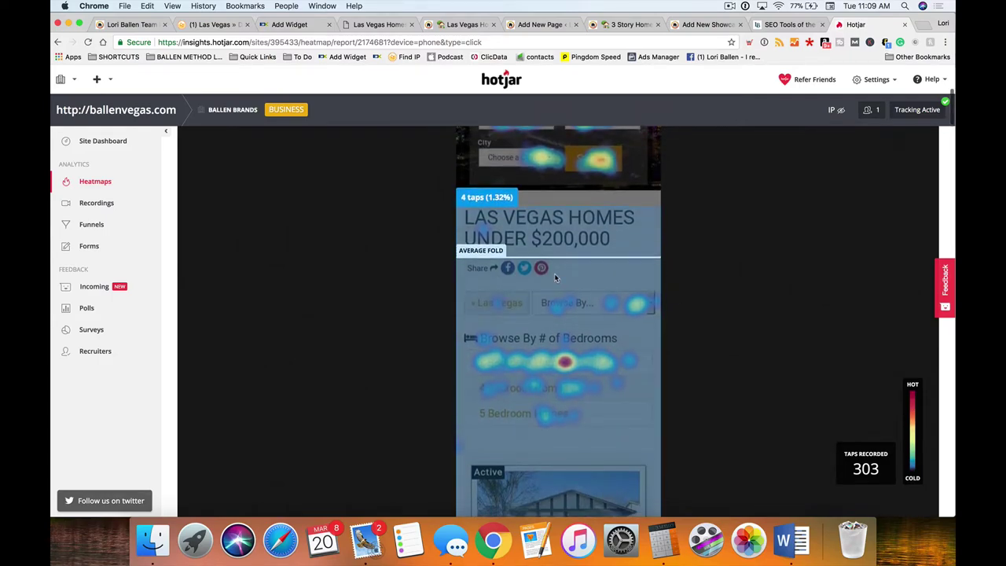
scroll(554, 275, down, 5)
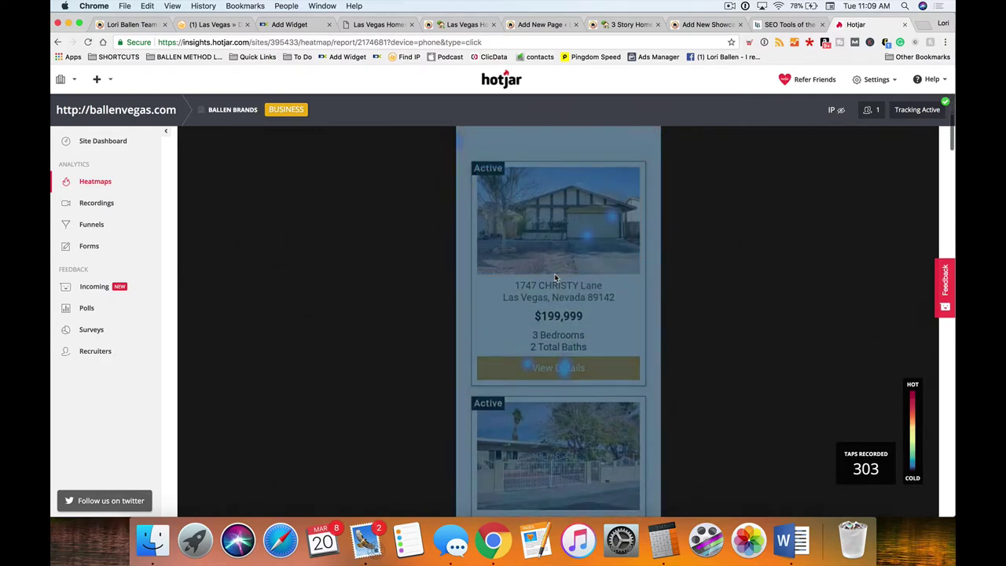
scroll(554, 277, down, 3)
scroll(554, 278, up, 5)
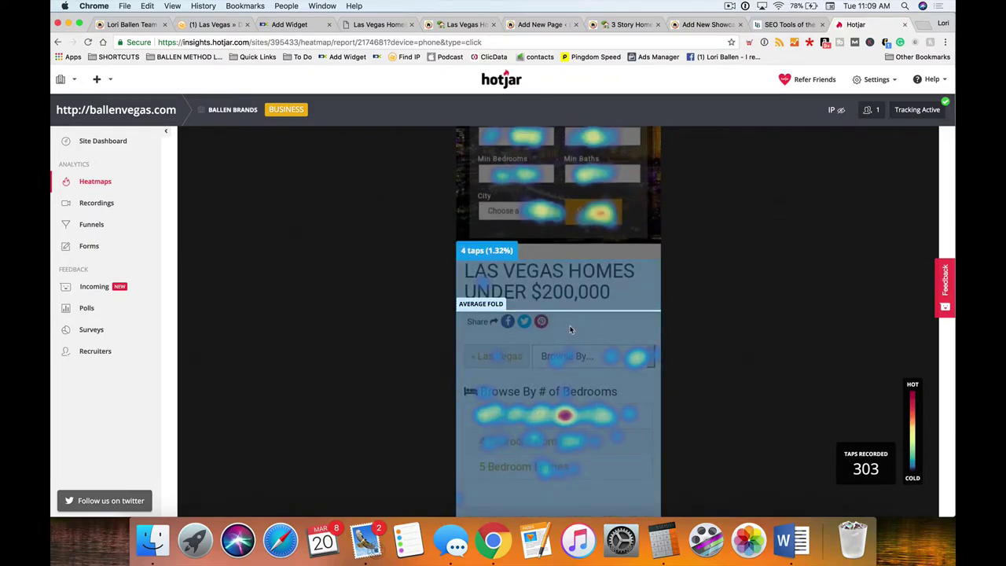
scroll(571, 330, down, 2)
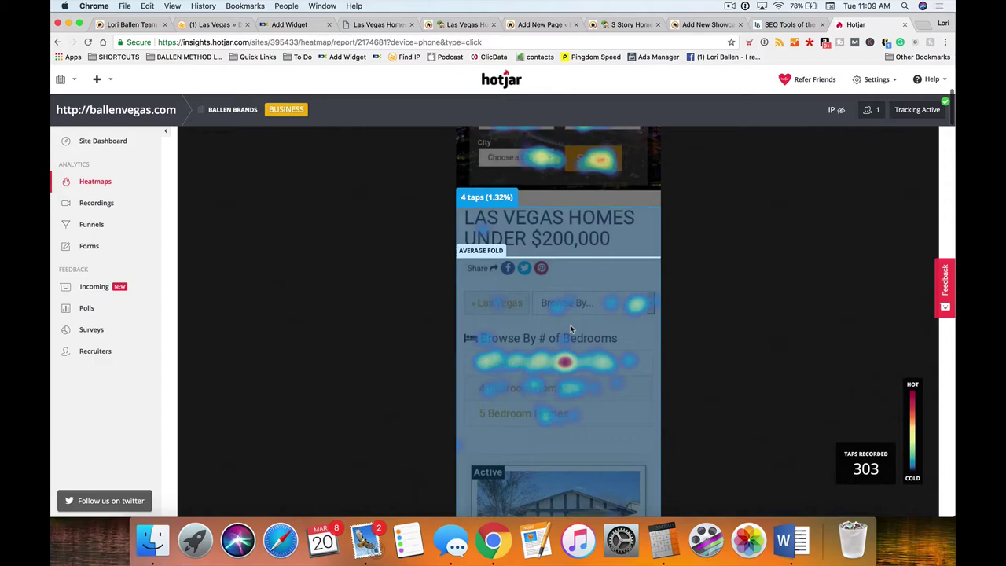
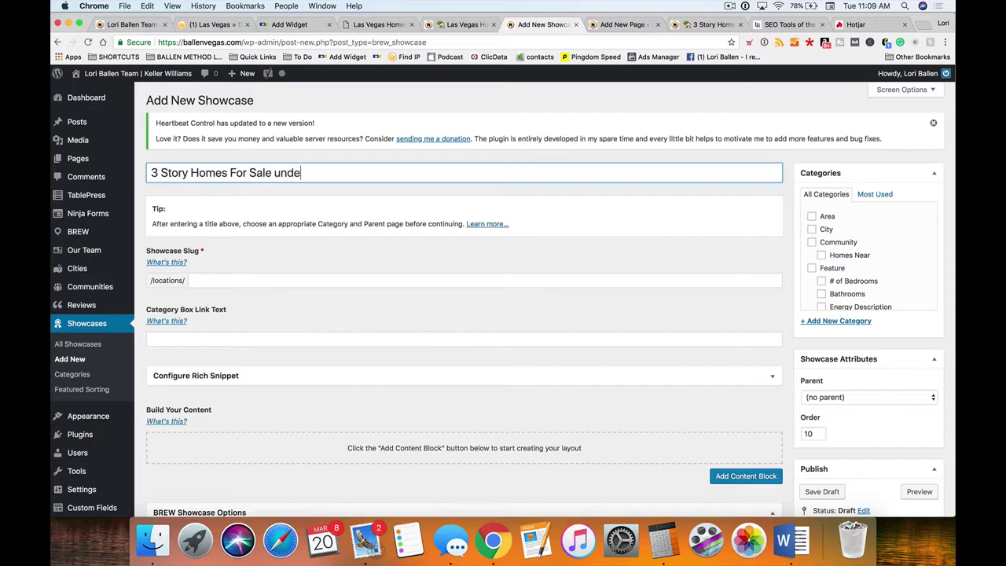
Title the new WordPress showcase "3 Story Homes For Sale under $300,000"
text(,000)
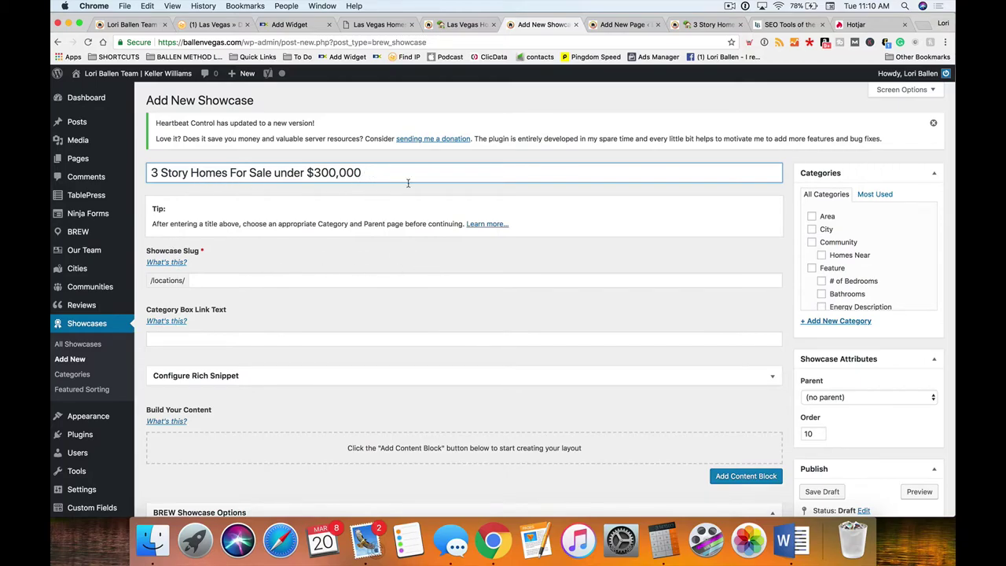
scroll(593, 238, down, 3)
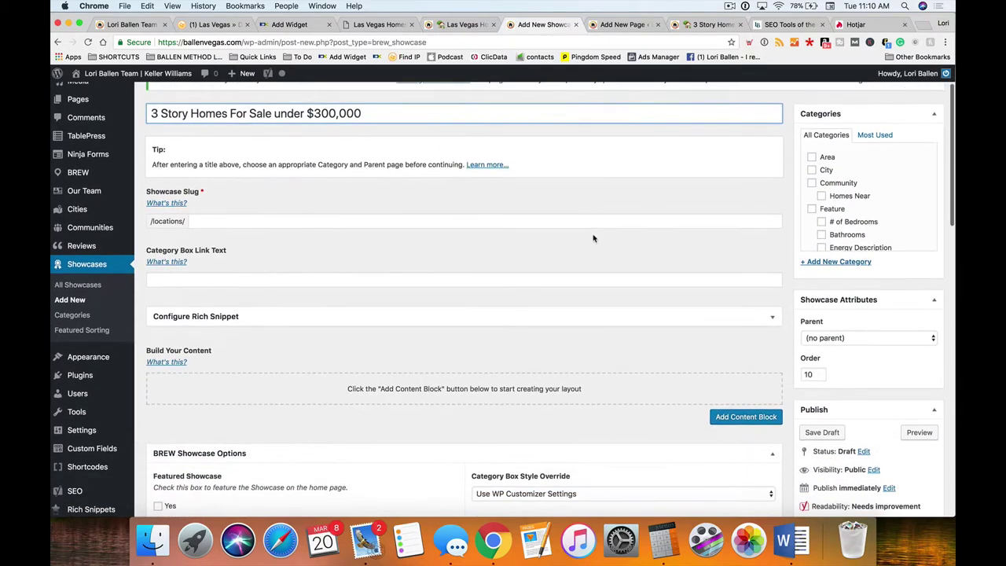
Set the showcase's parent page to Las Vegas Homes For Sale
click(843, 339)
key(Down)
key(Down)
key(Down)
key(Down)
key(Down)
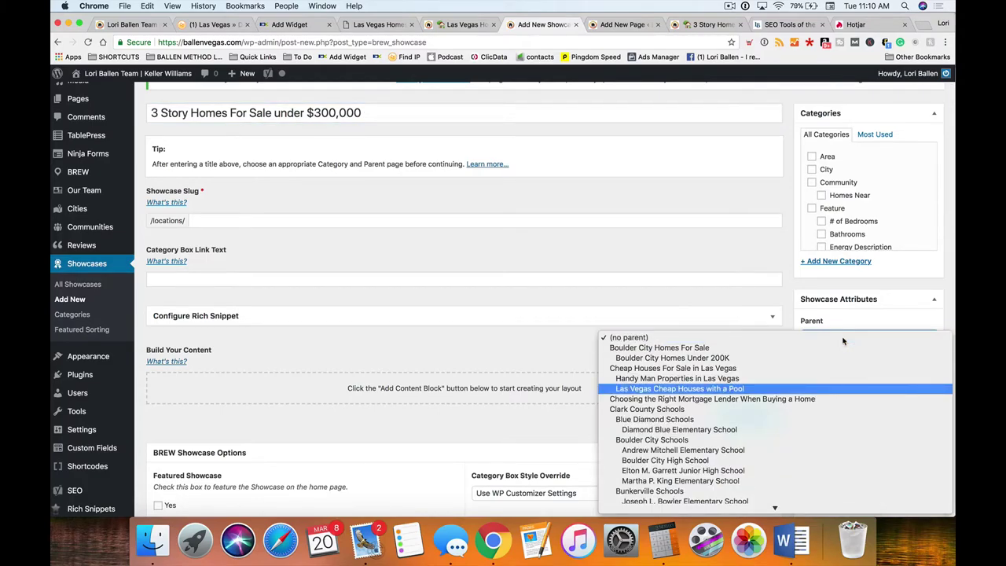
text(las vegas homes)
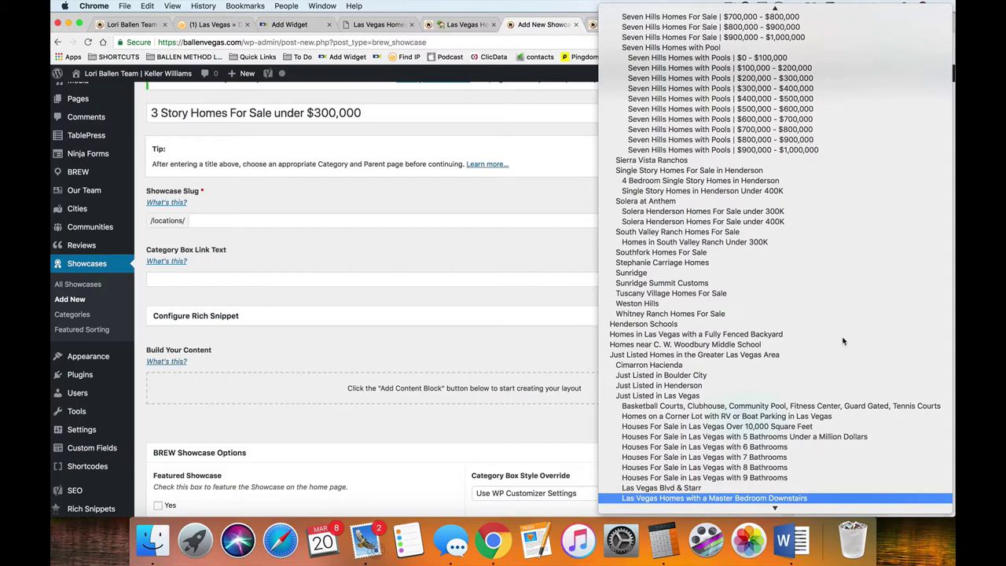
scroll(843, 340, down, 10)
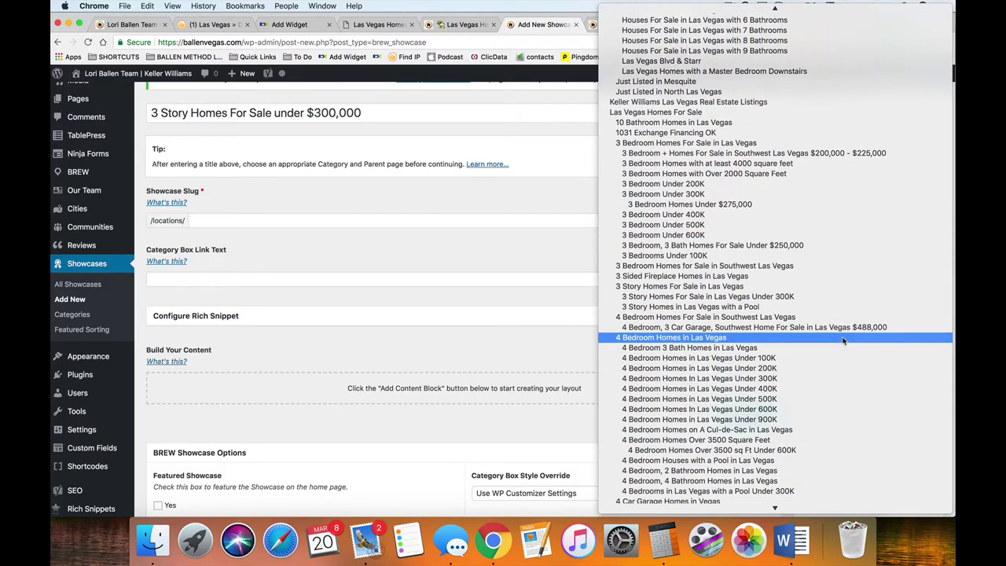
click(743, 115)
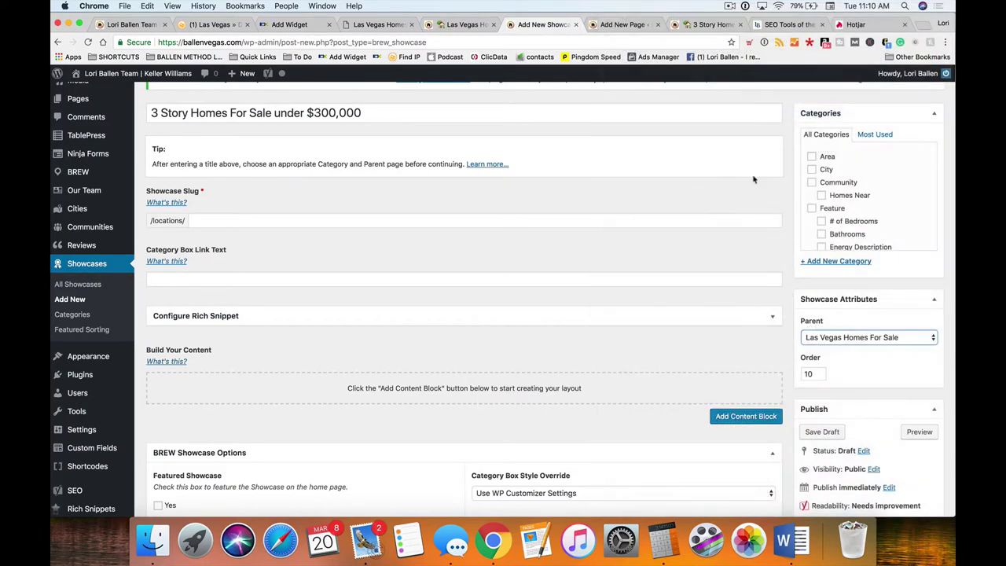
Check the path prefix that the chosen parent page adds to the showcase slug
scroll(883, 326, down, 3)
scroll(388, 256, up, 3)
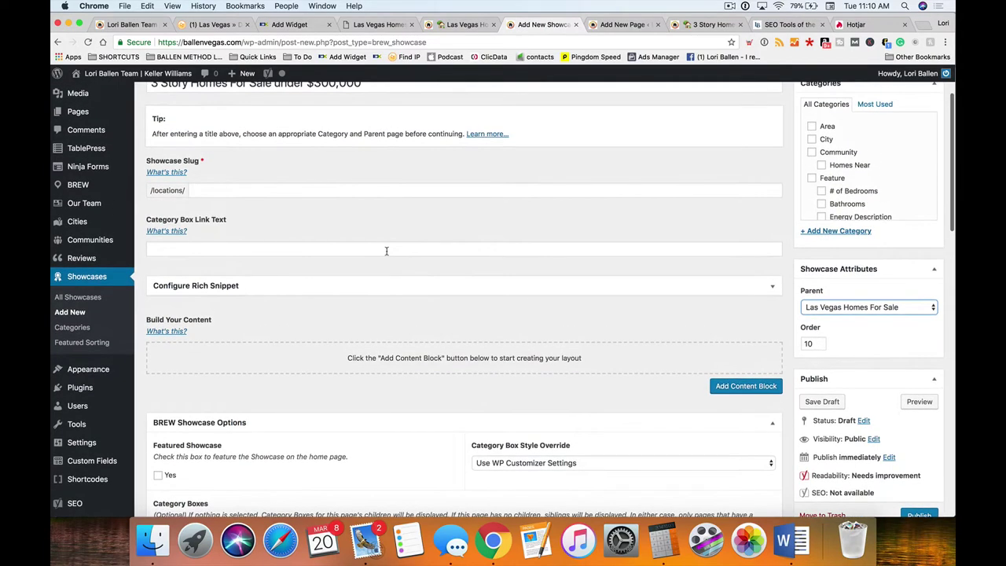
scroll(388, 256, down, 2)
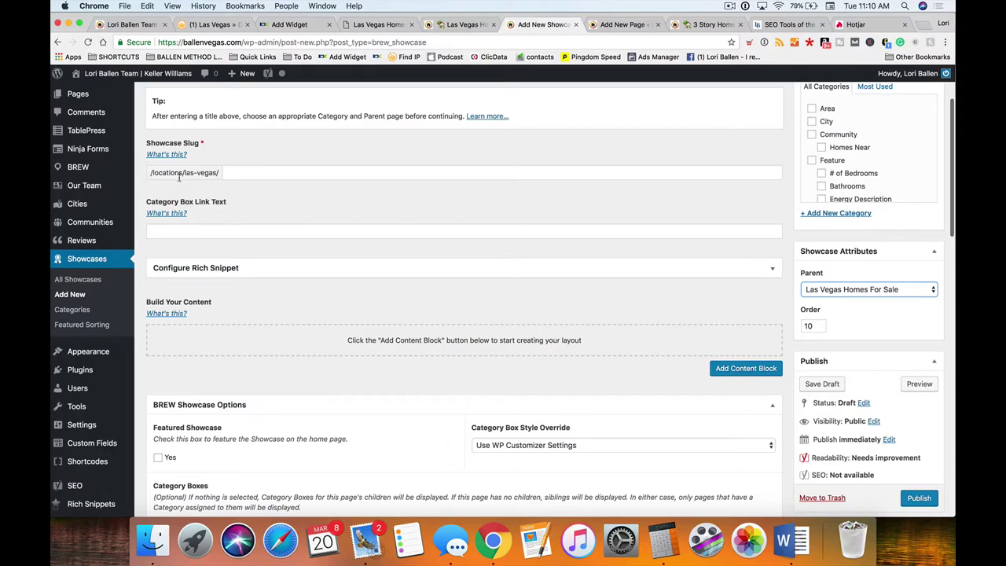
scroll(183, 177, up, 3)
scroll(155, 213, down, 2)
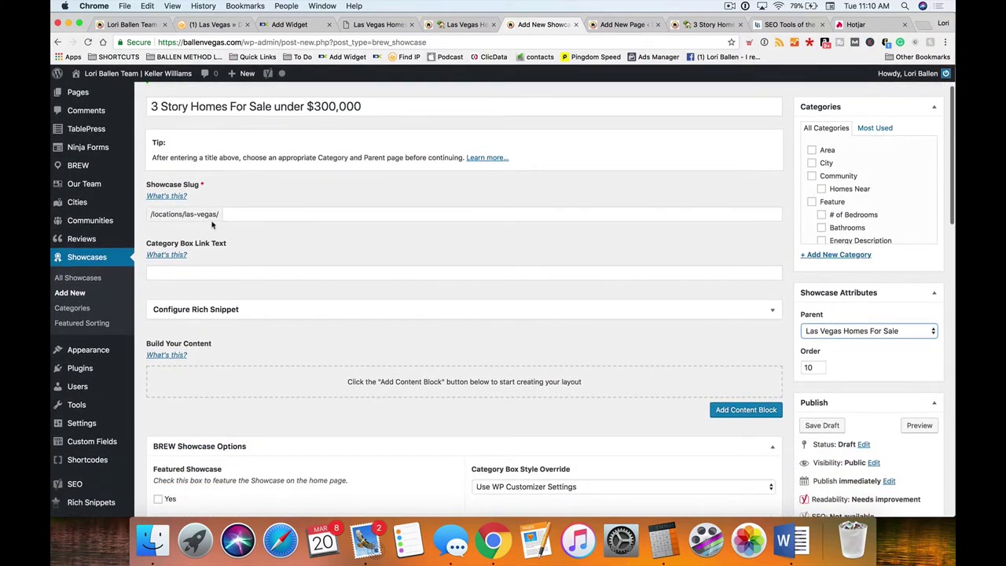
drag(218, 214, 150, 215)
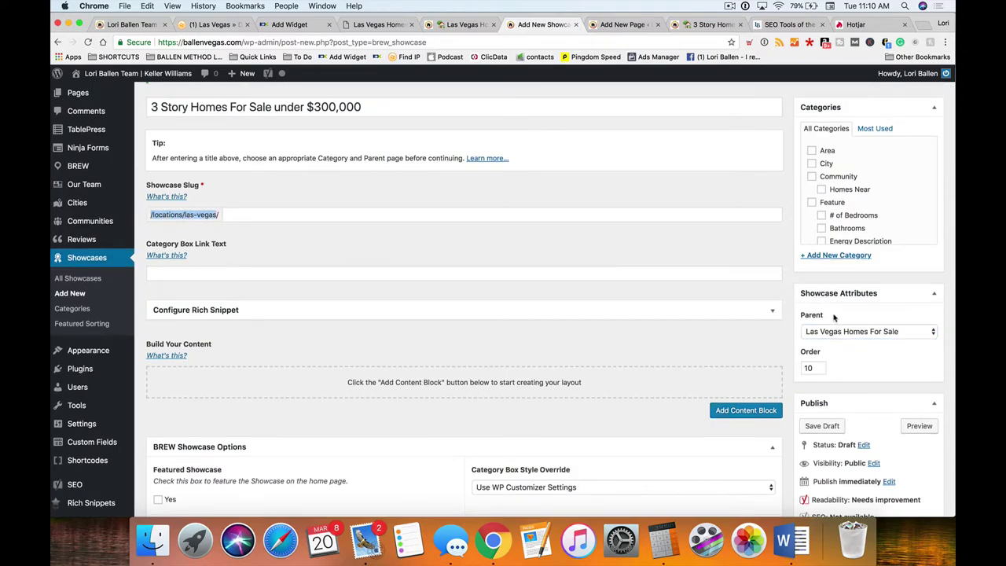
Change the showcase's parent to 3 Story Homes For Sale in Las Vegas and check the slug prefix
mouse_move(79, 93)
click(883, 337)
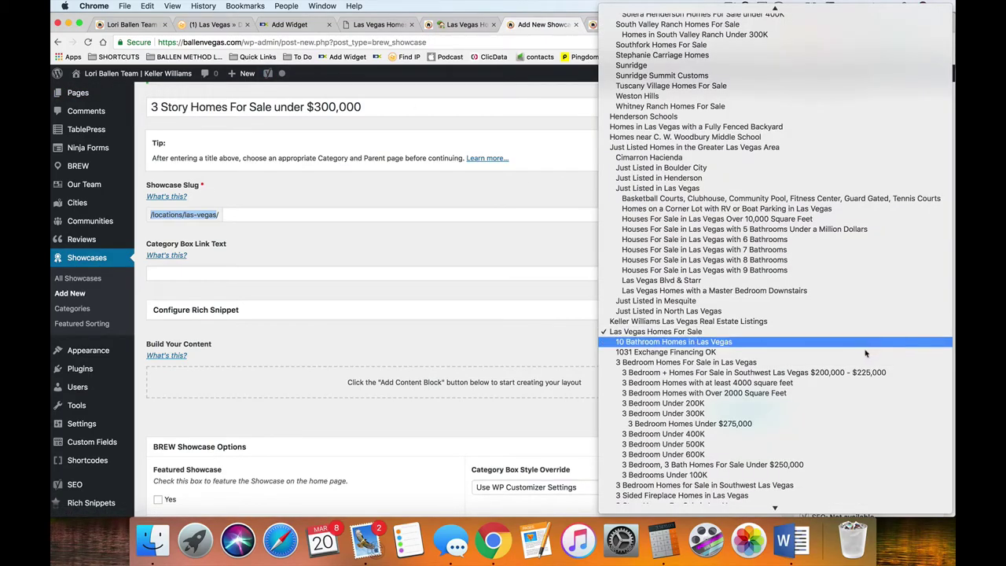
scroll(865, 353, down, 5)
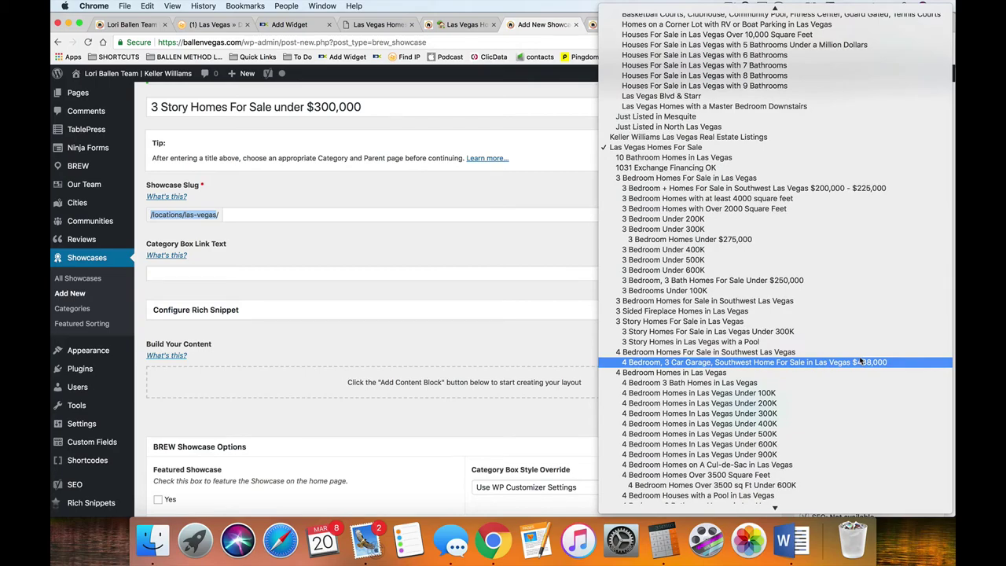
click(844, 322)
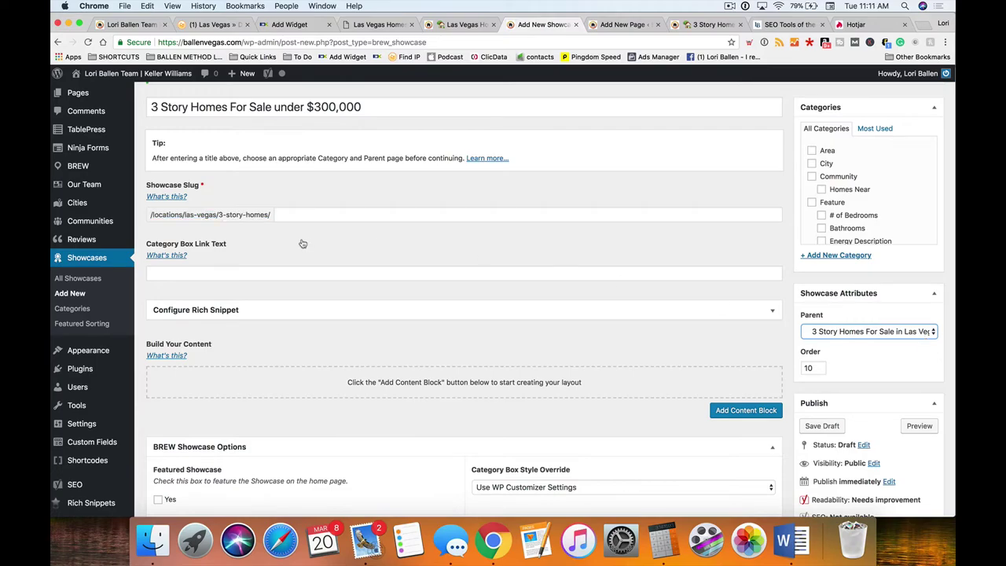
drag(271, 215, 216, 214)
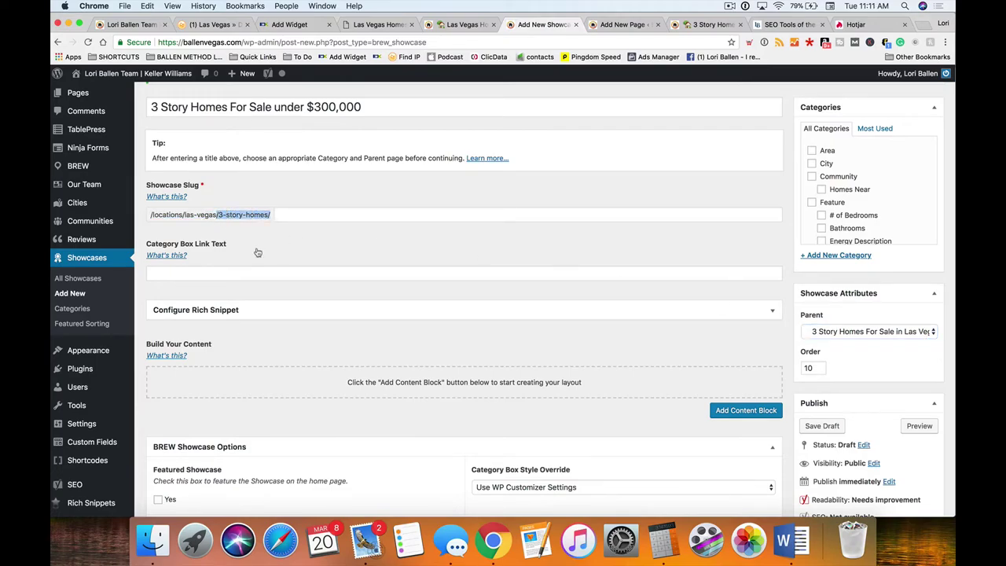
Enter 300K as the showcase slug, matching the price limit in the title
click(289, 218)
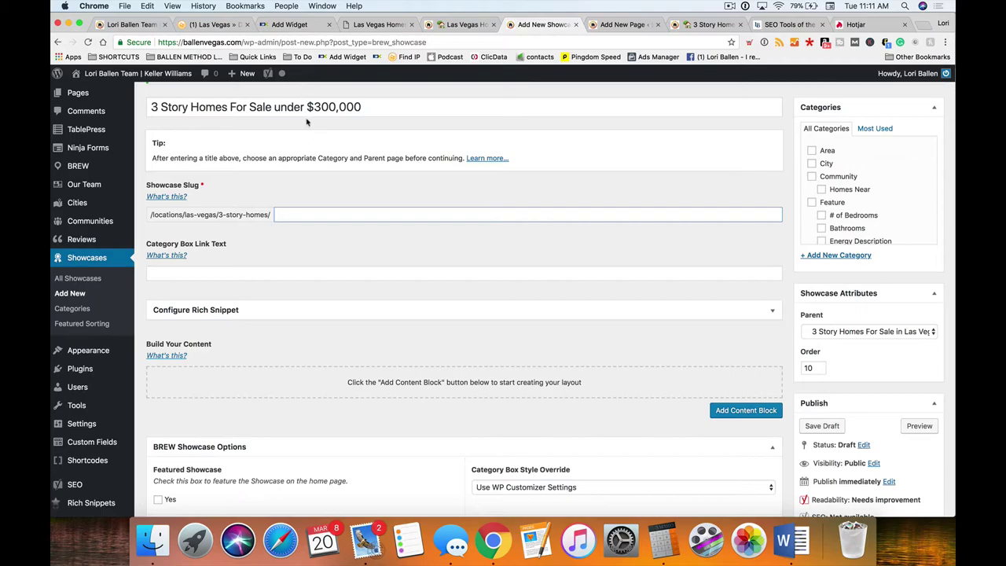
drag(303, 106, 402, 106)
click(326, 215)
text(300K)
key(Tab)
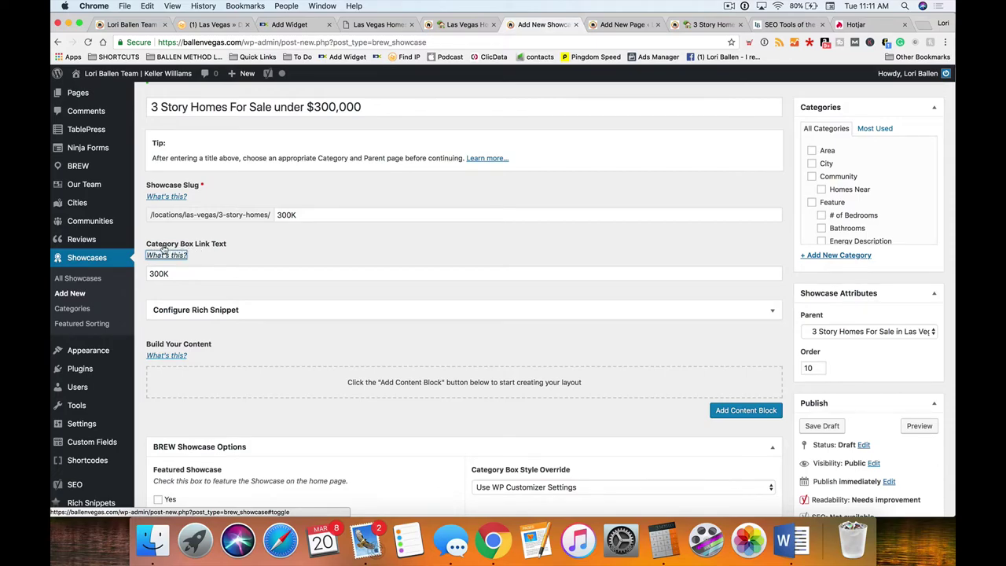
Check how category box link texts appear in the browse section of the Las Vegas Homes Under $500,000 page
click(207, 275)
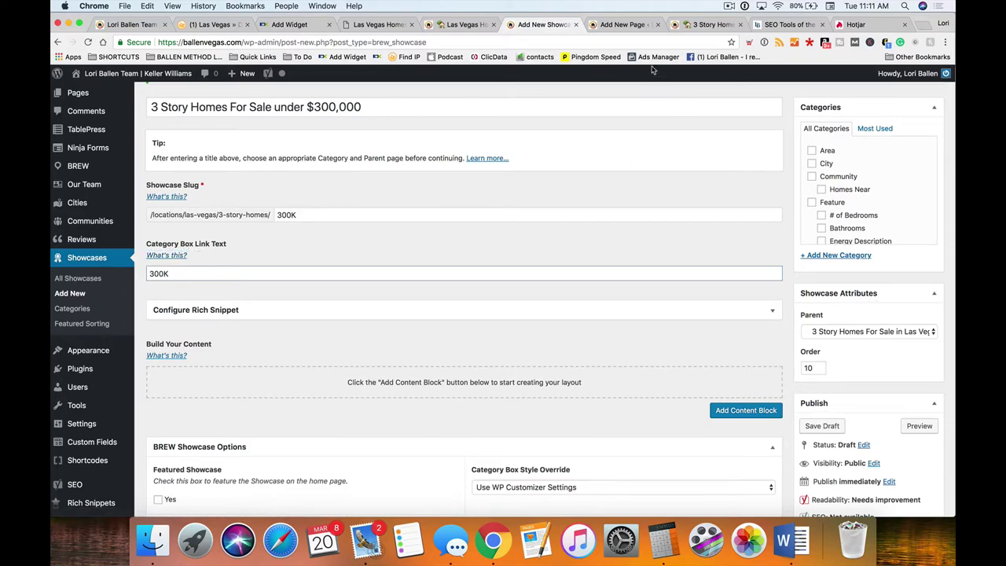
drag(707, 24, 628, 25)
scroll(639, 284, up, 3)
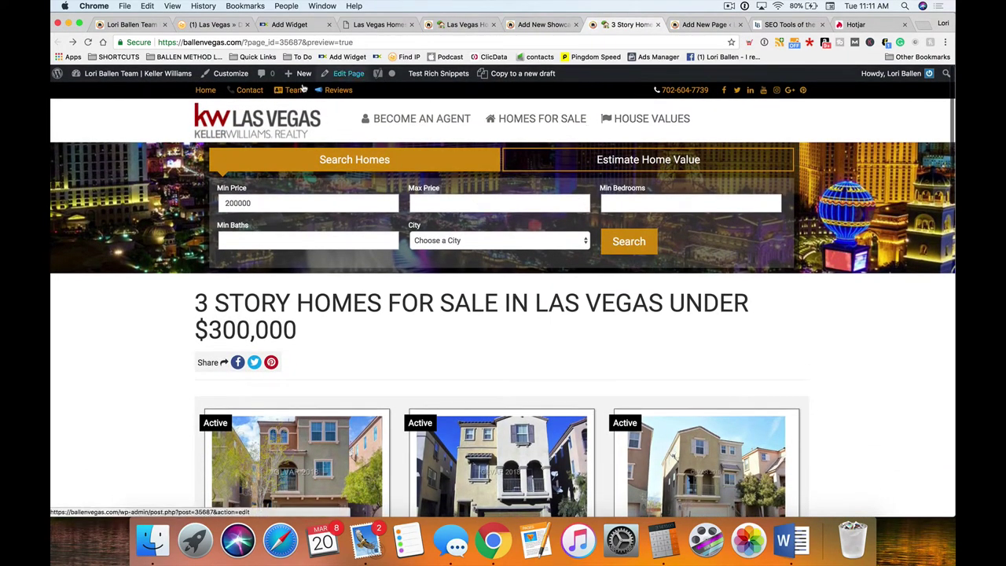
click(457, 25)
scroll(291, 195, up, 1)
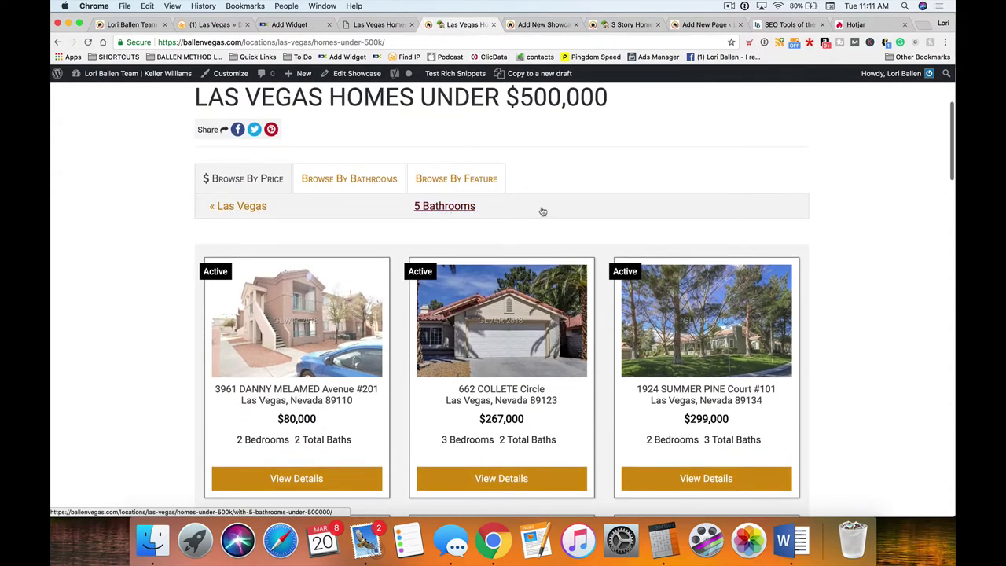
click(535, 24)
key(super+a)
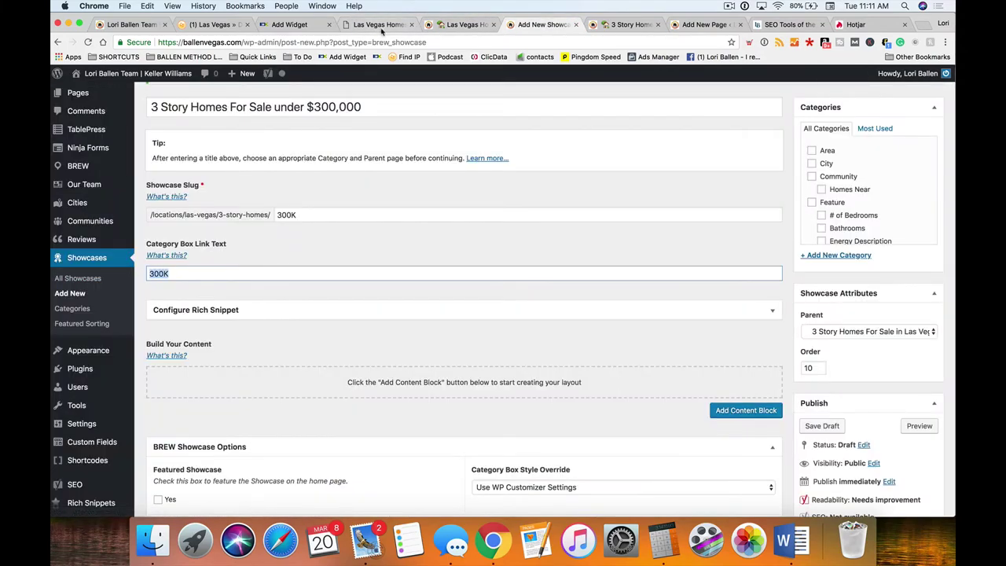
click(466, 24)
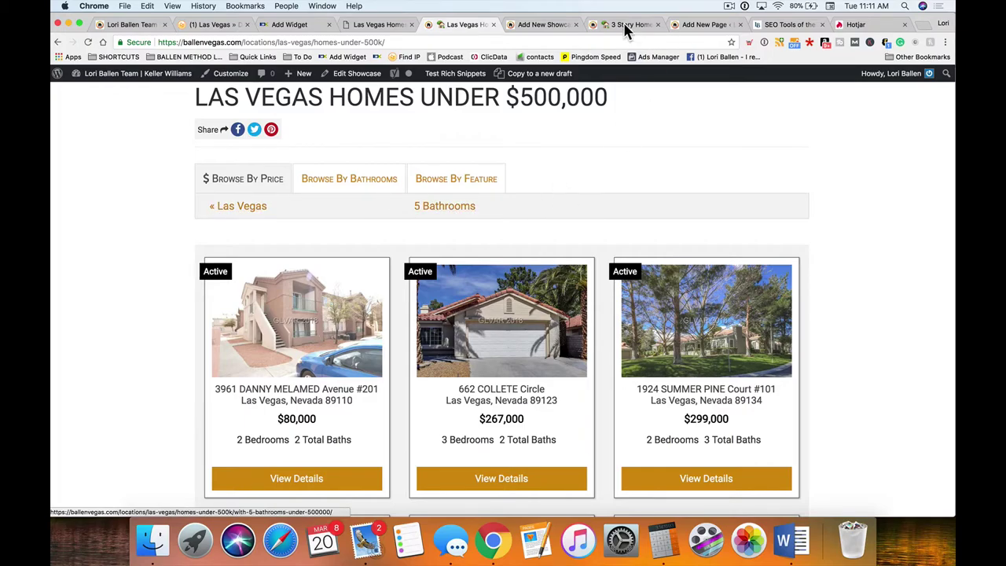
click(542, 24)
Change the category box link text to "Under 300K" and compare it with the Las Vegas Homes Under $500,000 page
click(235, 273)
click(328, 216)
click(237, 275)
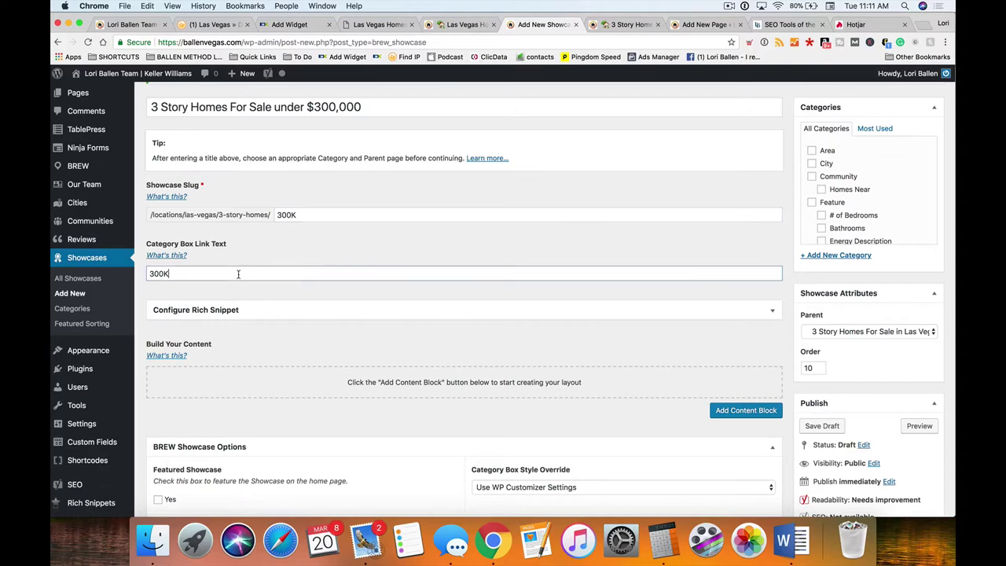
click(149, 272)
text(Under)
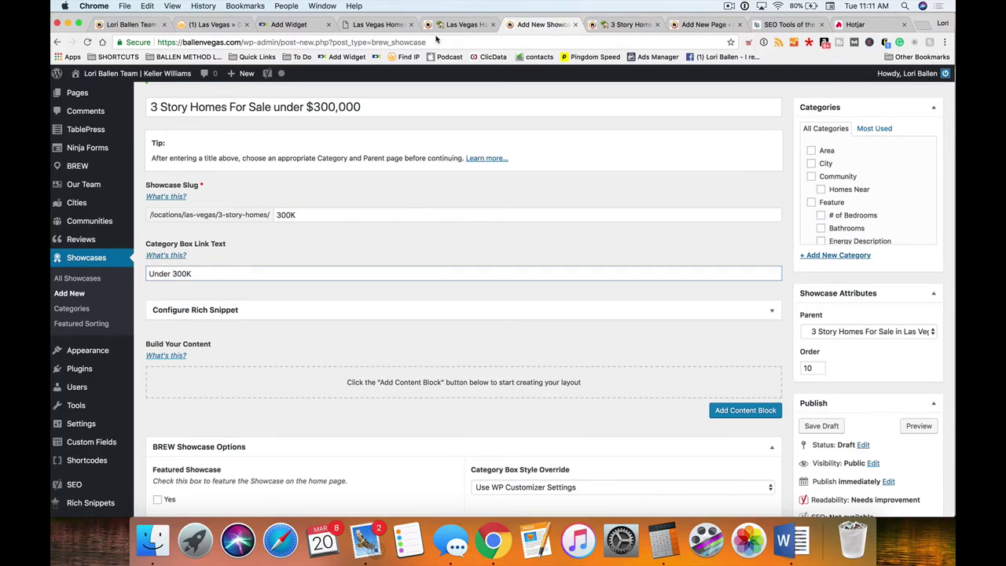
click(464, 24)
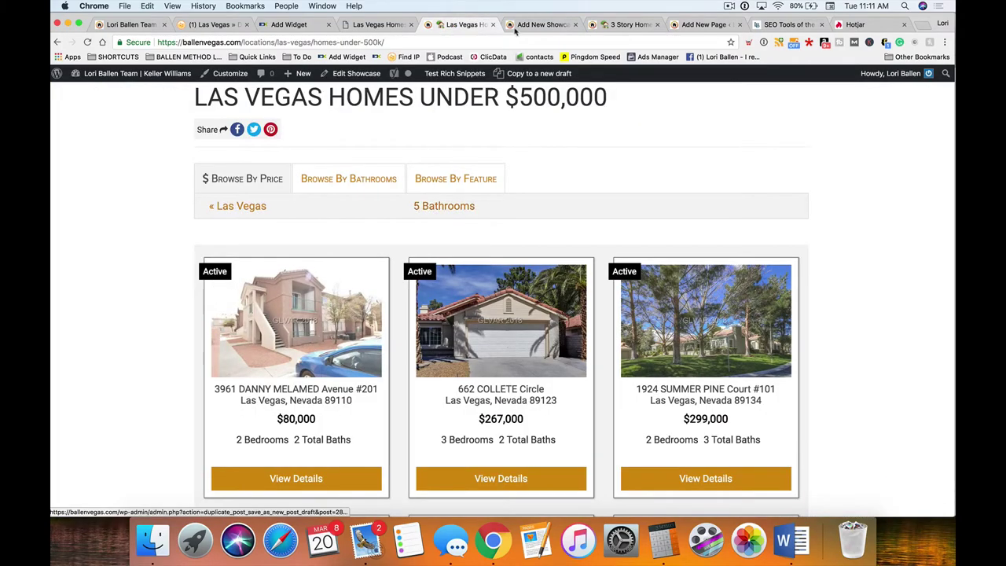
Return to the new showcase and compare its category box link text and slug with the price in the title
key(ctrl+Tab)
drag(228, 275, 110, 269)
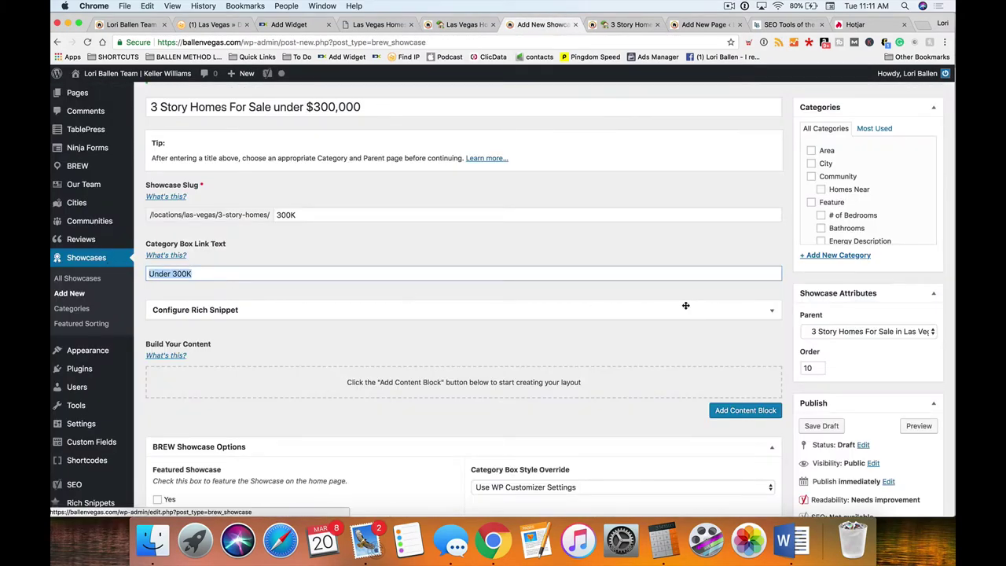
scroll(402, 258, up, 1)
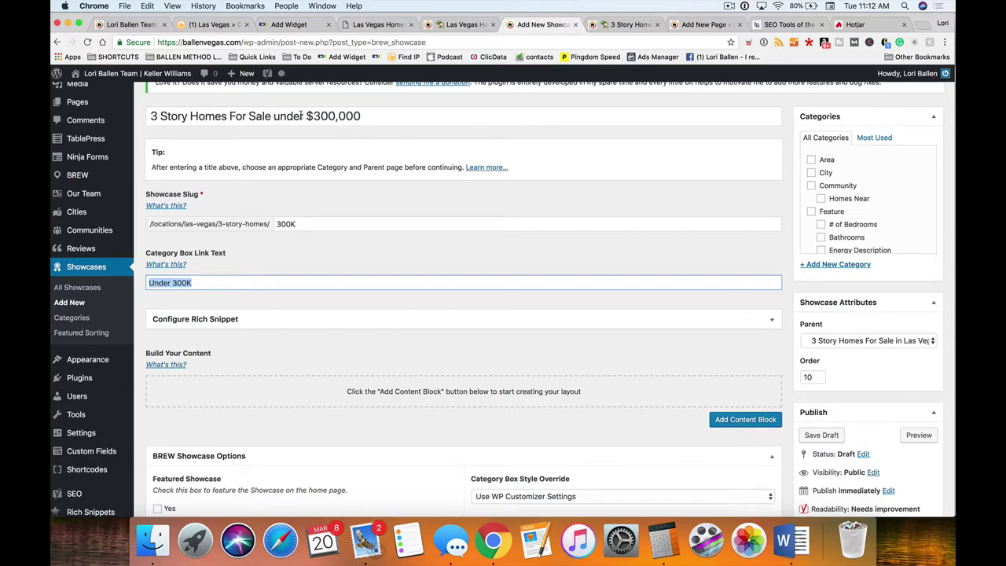
drag(307, 115, 376, 114)
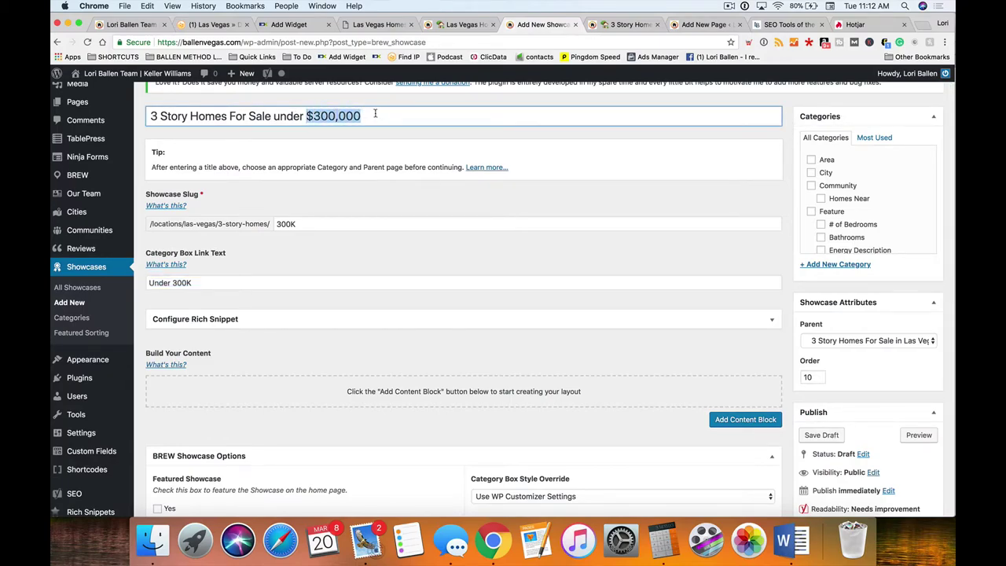
drag(318, 224, 190, 224)
click(324, 221)
drag(309, 222, 273, 223)
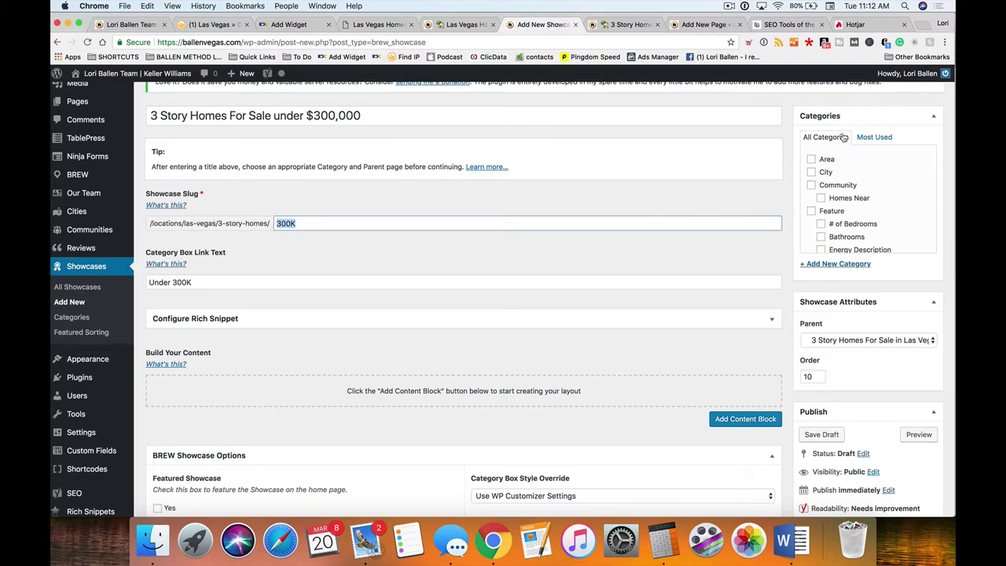
Assign the showcase to the Price category
scroll(878, 184, down, 3)
scroll(876, 185, down, 3)
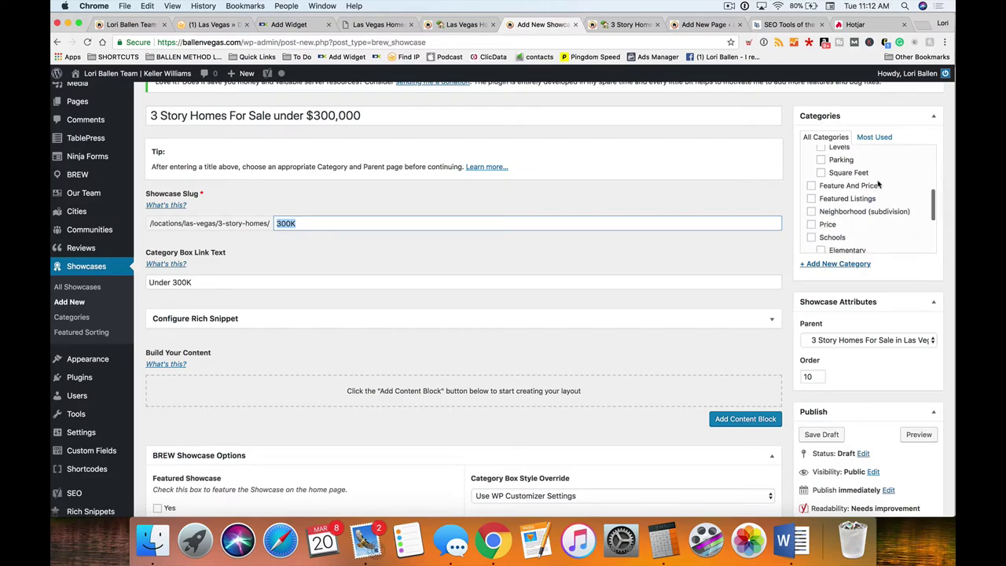
click(811, 192)
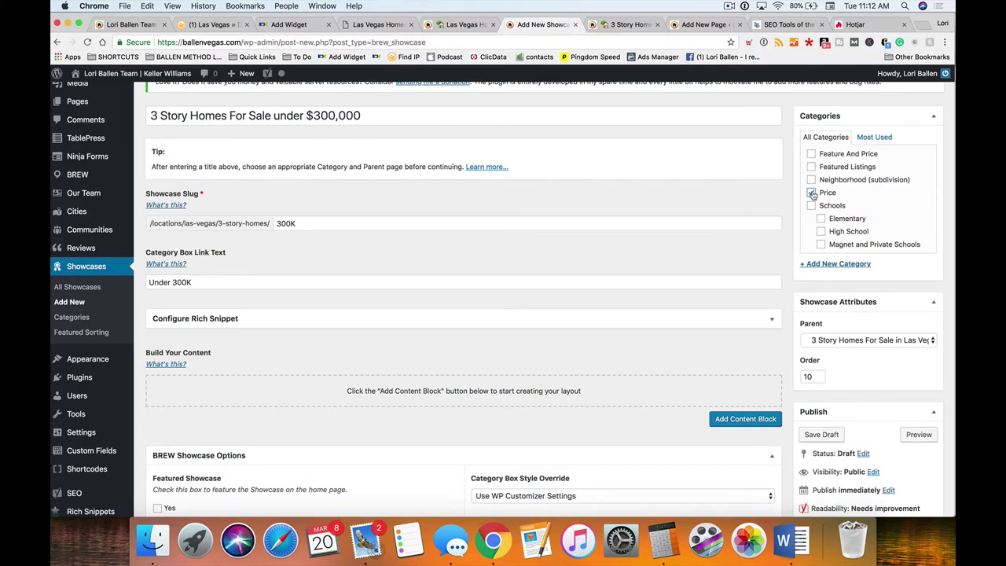
scroll(859, 202, down, 2)
scroll(859, 202, up, 2)
scroll(859, 202, down, 2)
scroll(859, 202, down, 1)
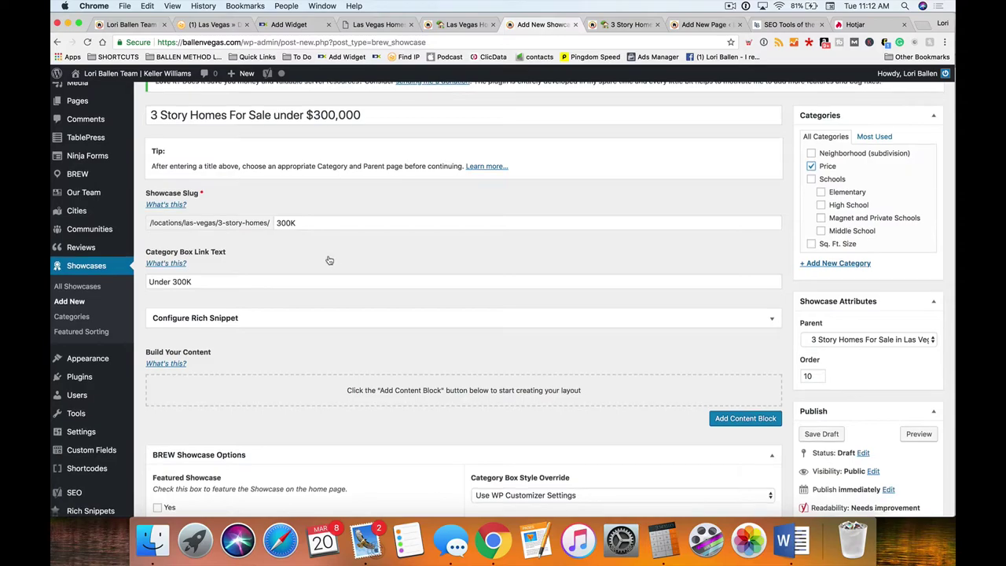
scroll(334, 260, down, 2)
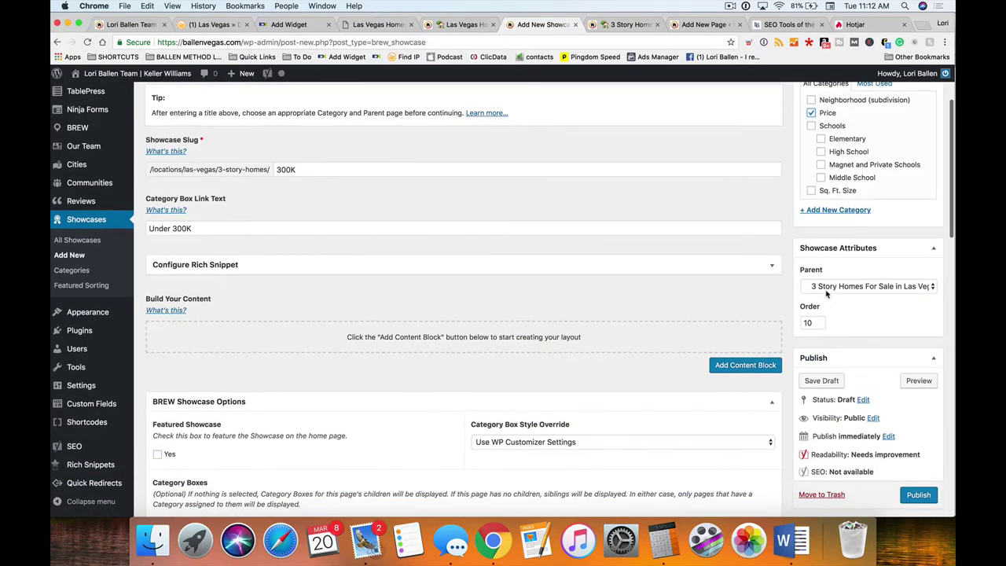
scroll(471, 260, up, 2)
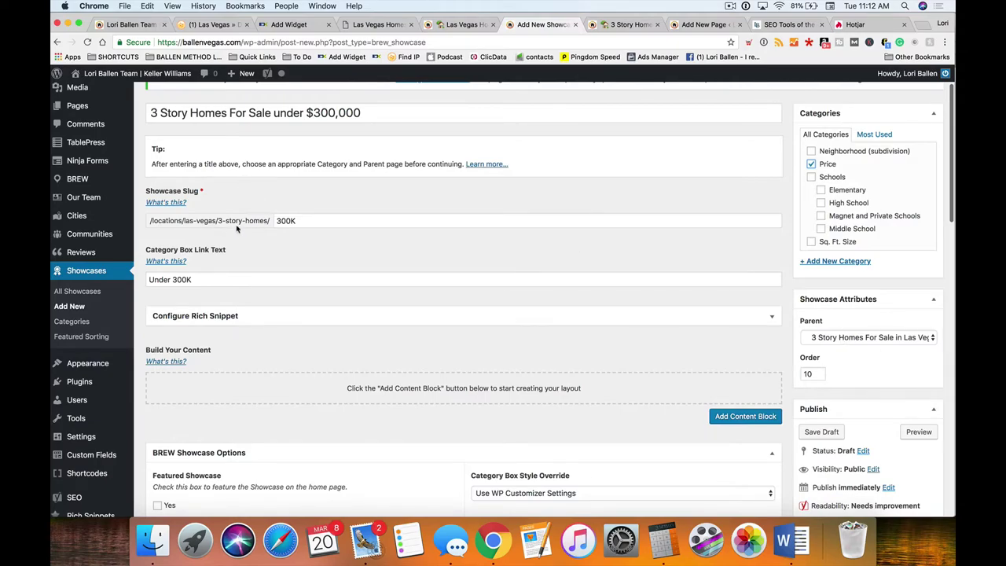
Review how the showcase's URL path is built from the locations, las-vegas and 3-story-homes levels plus the 300K slug
drag(216, 221, 151, 221)
click(261, 221)
drag(272, 223, 217, 220)
click(213, 232)
drag(307, 221, 184, 221)
click(248, 223)
click(342, 265)
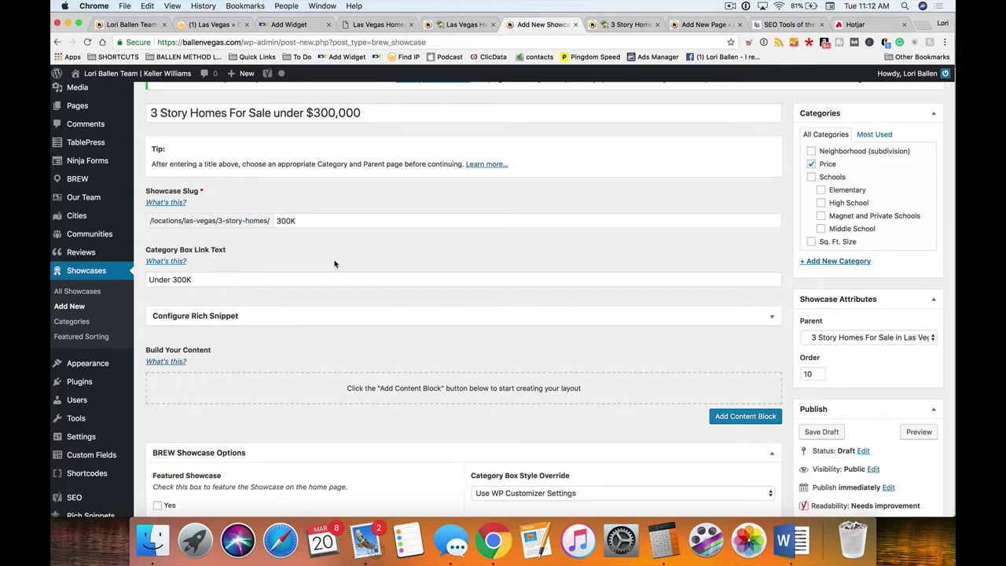
scroll(343, 266, up, 1)
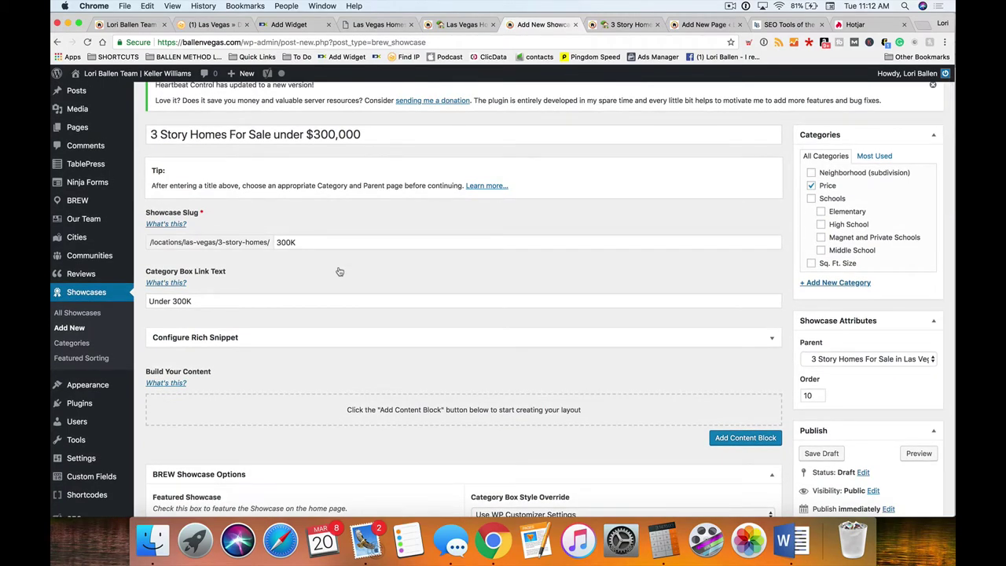
drag(265, 242, 216, 242)
scroll(582, 293, down, 1)
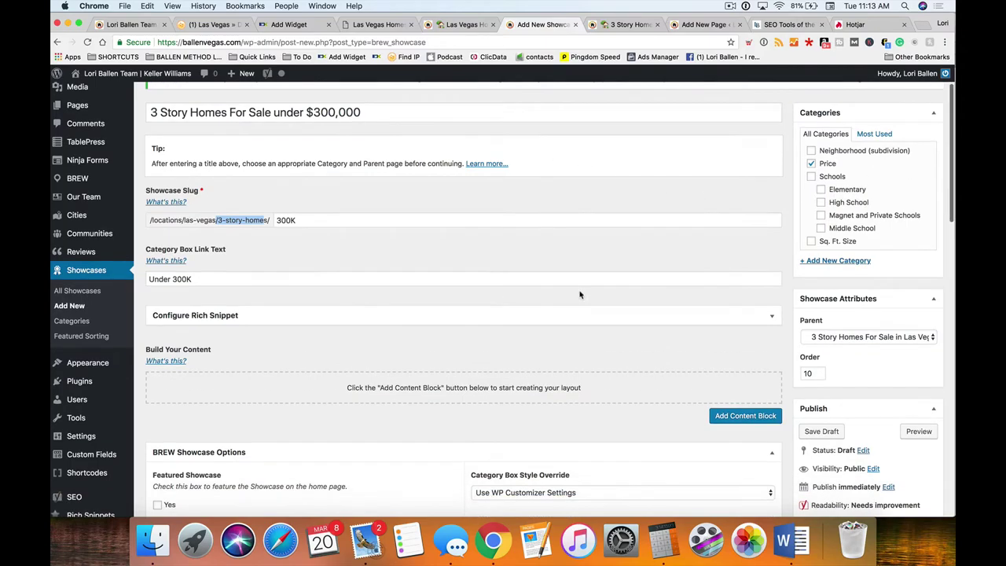
Copy the full widget code script of the 3 Story Homes in Las Vegas widget in IDX Broker
click(283, 25)
drag(416, 341, 231, 324)
key(super+c)
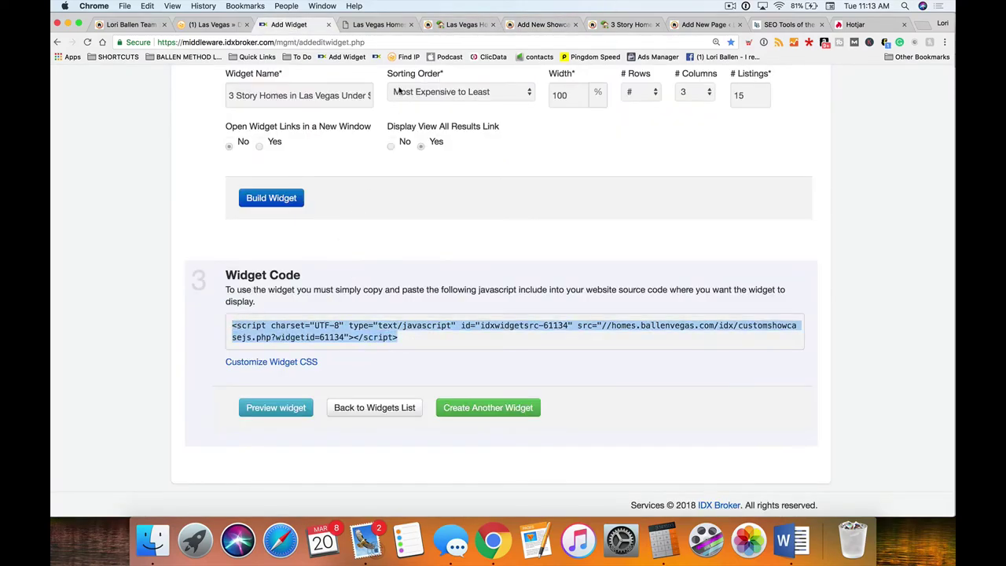
Add an IDX Broker Showcase Widget content block to the new showcase and paste the copied script as its widget code
click(542, 24)
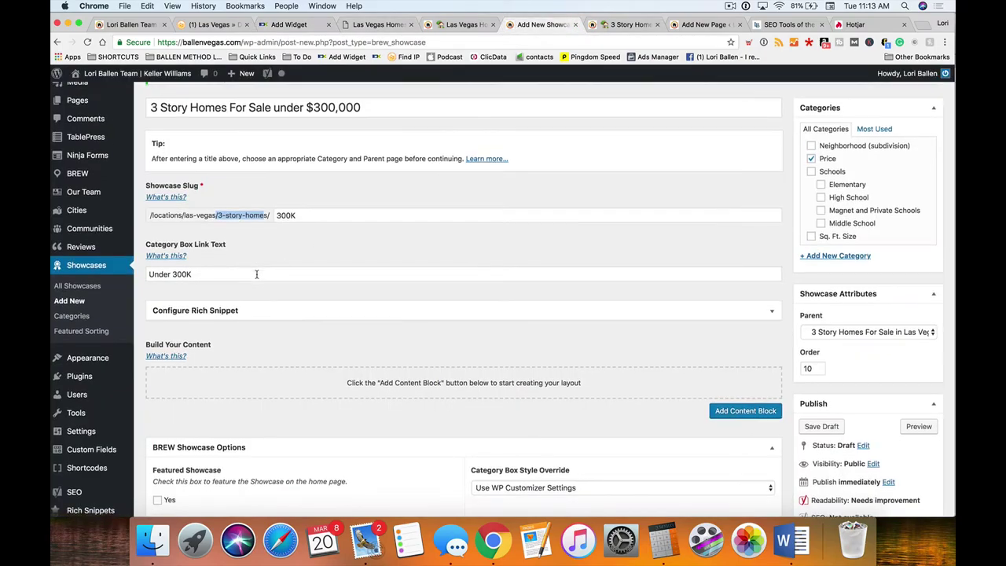
scroll(257, 275, down, 2)
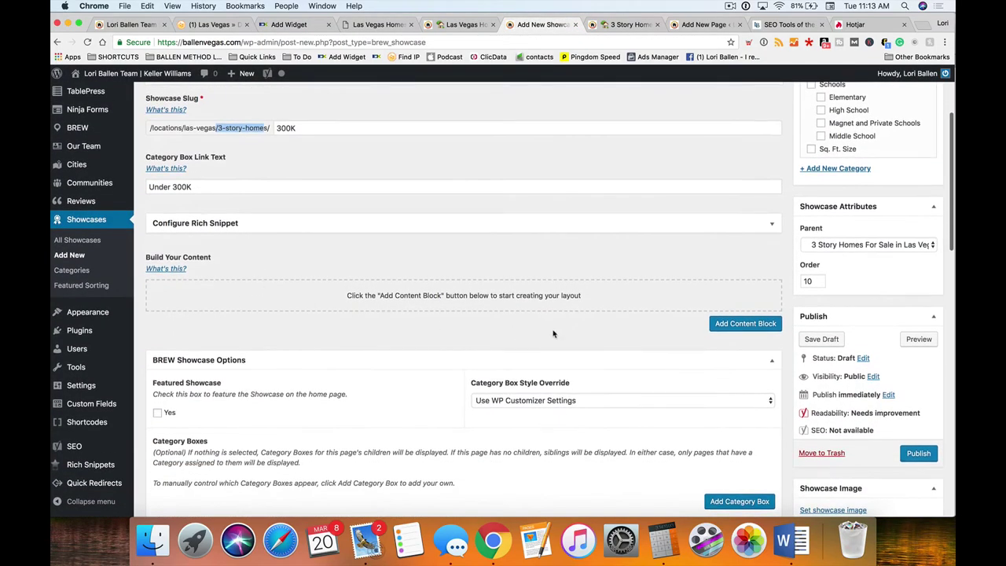
click(742, 328)
click(721, 251)
scroll(714, 257, down, 5)
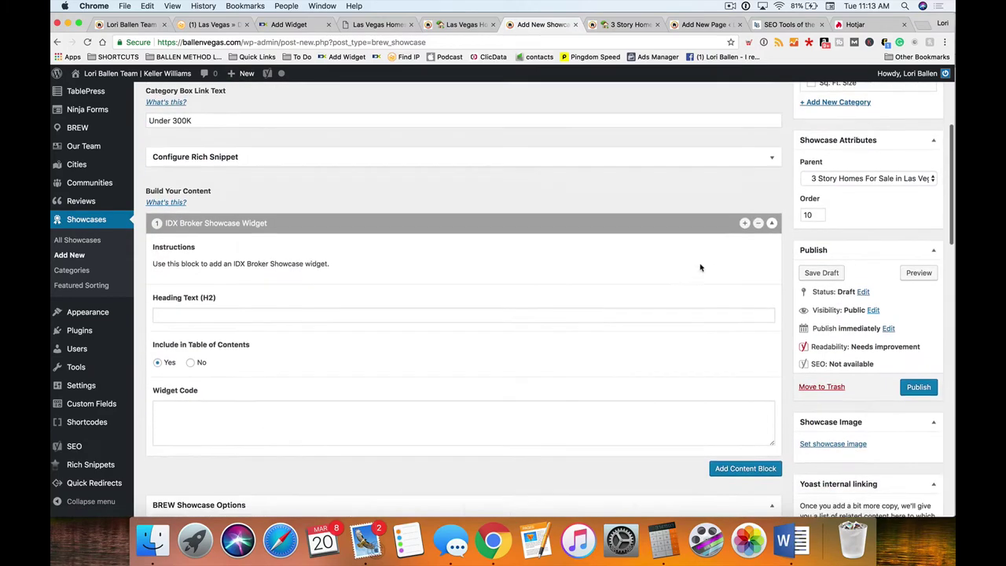
click(282, 317)
key(super+v)
scroll(285, 316, up, 2)
scroll(285, 316, up, 5)
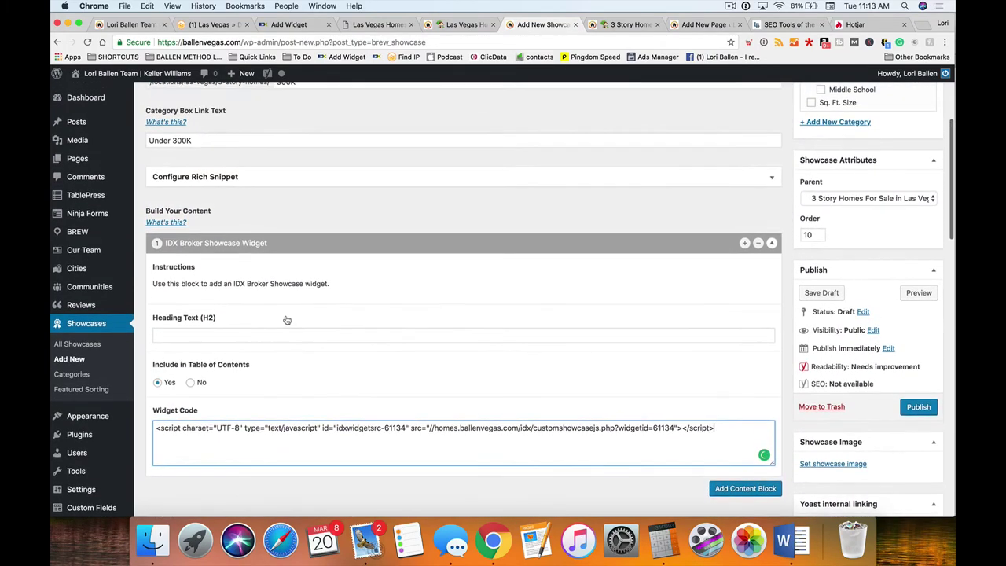
Review the showcase settings, then preview the page and check its Browse By Price links and listings
scroll(334, 329, down, 4)
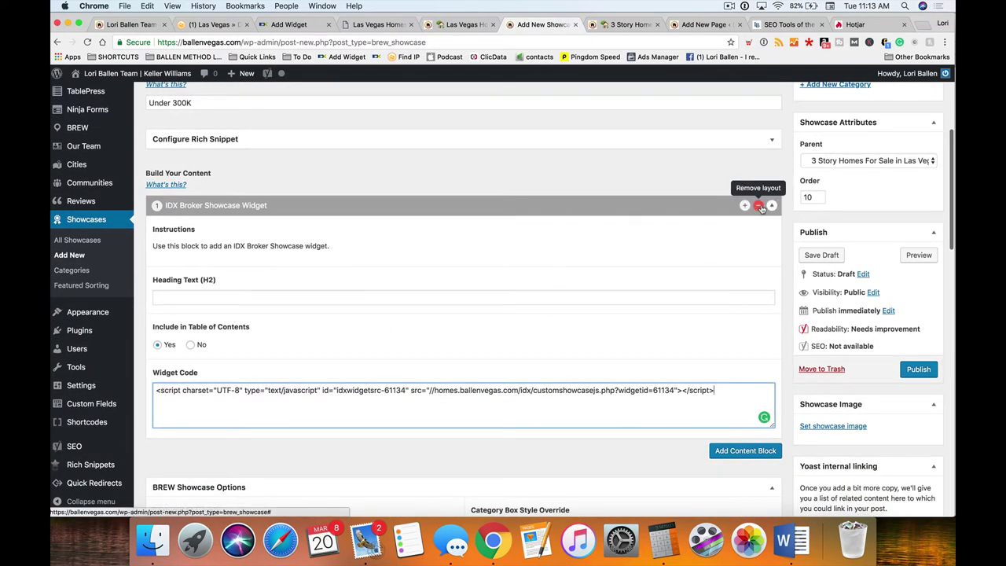
scroll(668, 320, down, 1)
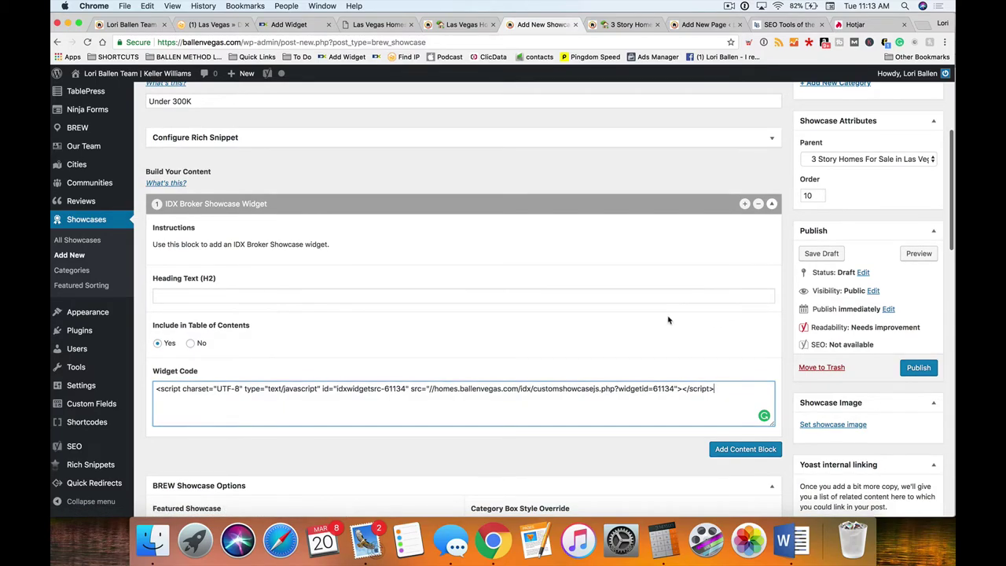
scroll(529, 298, up, 1)
scroll(460, 277, up, 3)
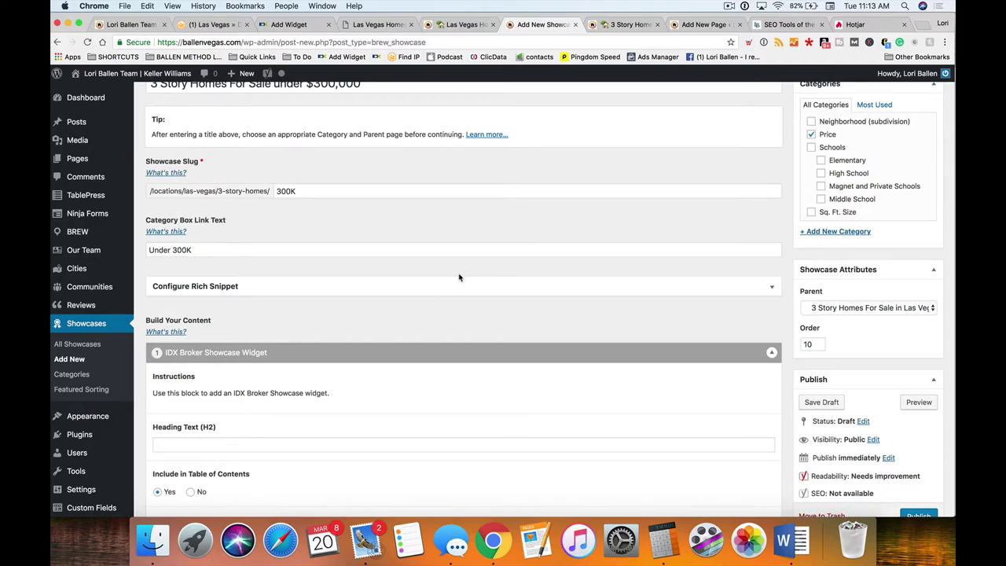
scroll(570, 279, down, 3)
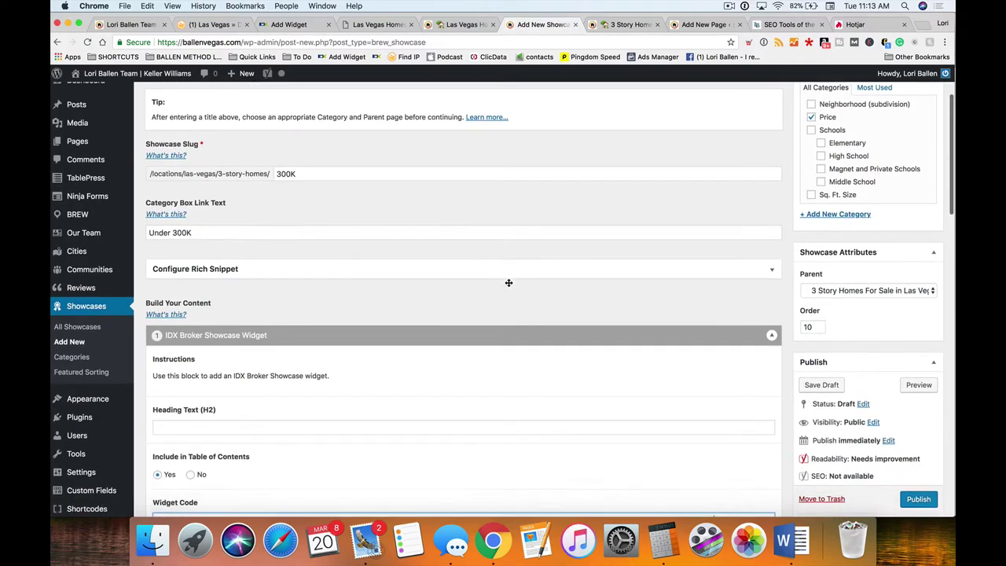
click(919, 308)
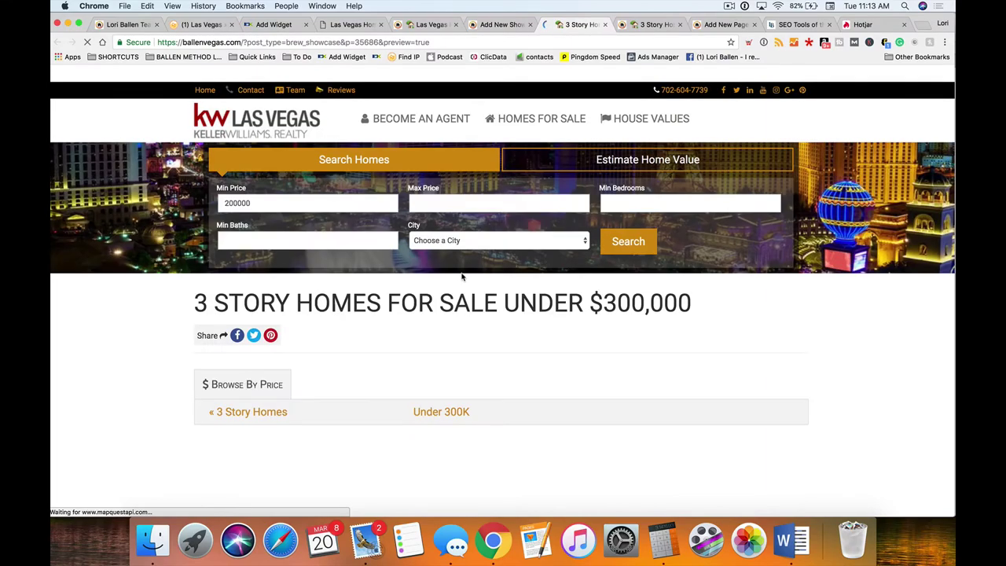
scroll(284, 248, down, 2)
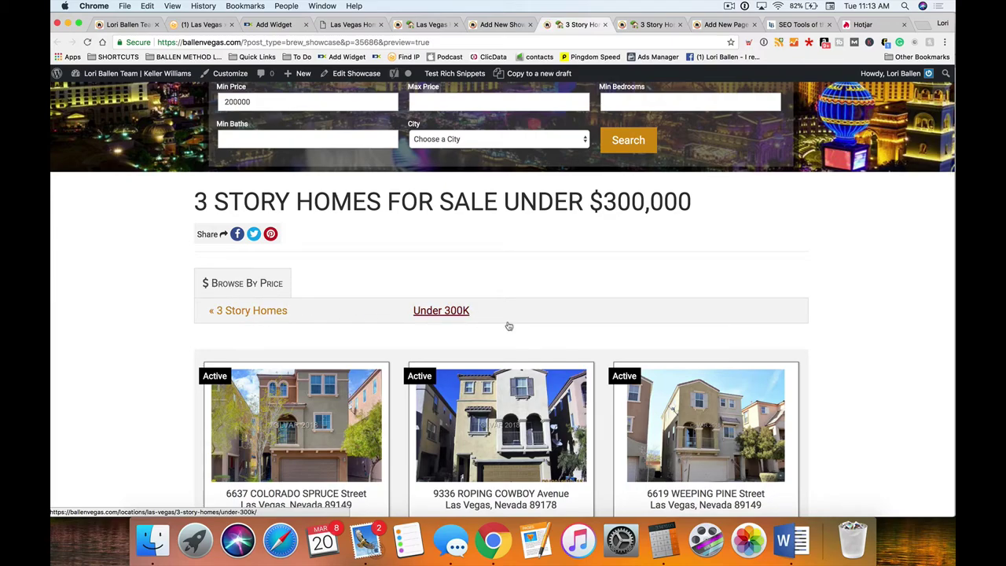
scroll(508, 326, up, 1)
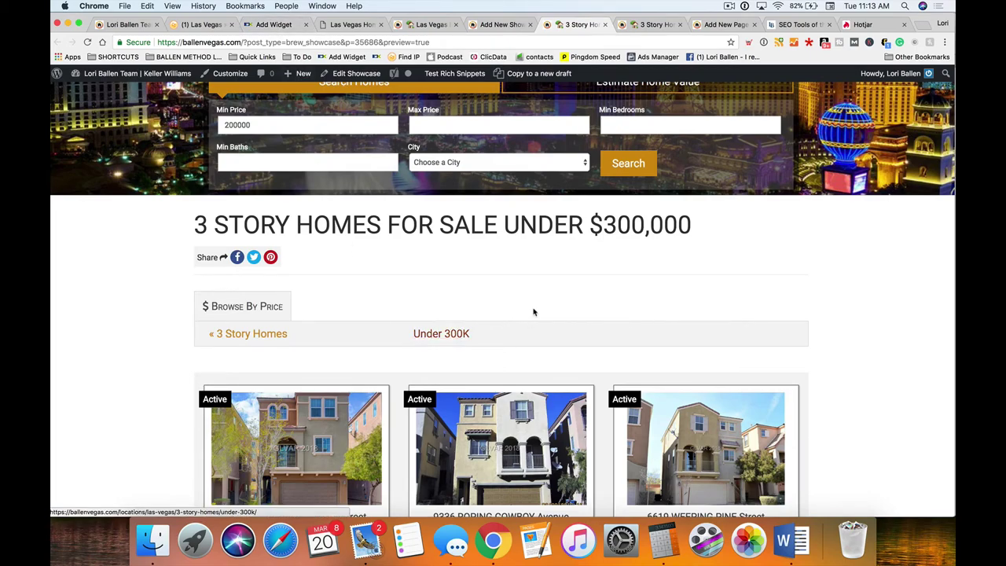
scroll(532, 312, down, 2)
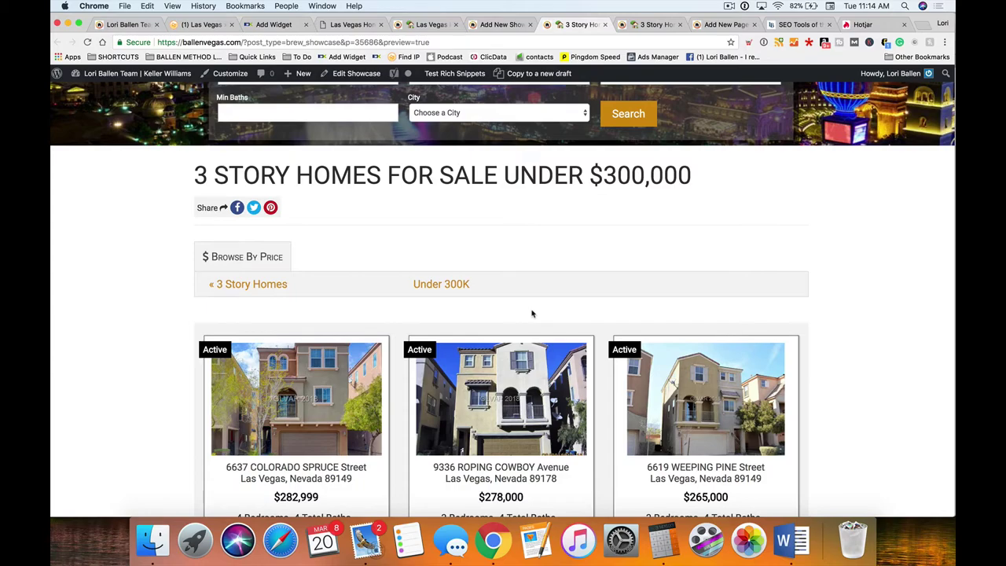
scroll(531, 314, down, 2)
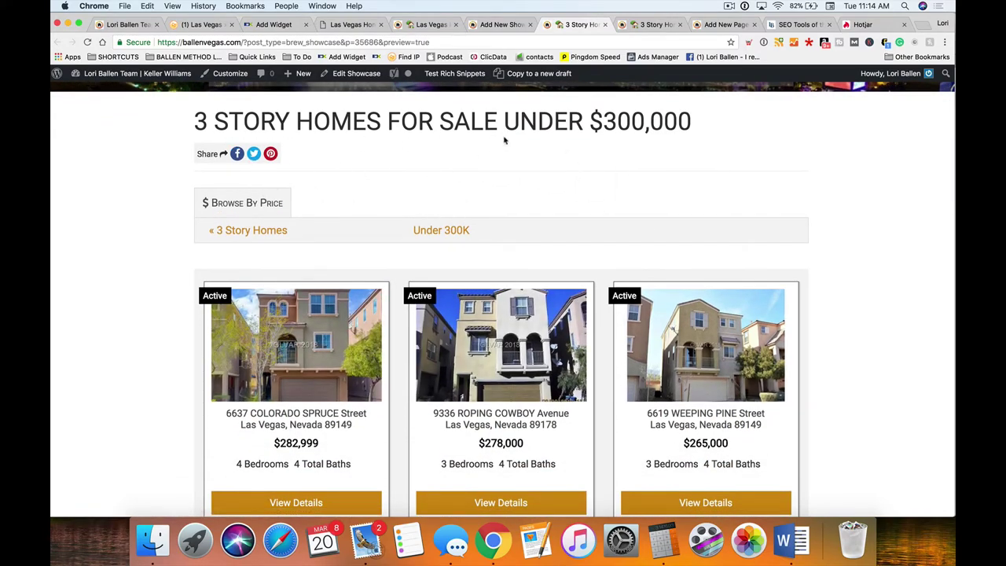
scroll(437, 247, down, 1)
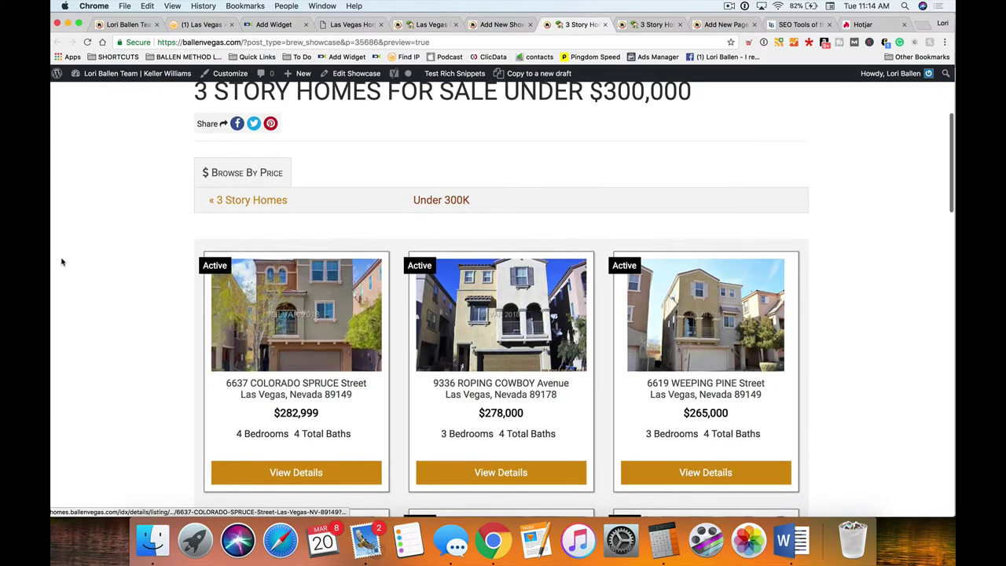
scroll(111, 271, down, 1)
scroll(111, 273, up, 3)
scroll(113, 275, down, 1)
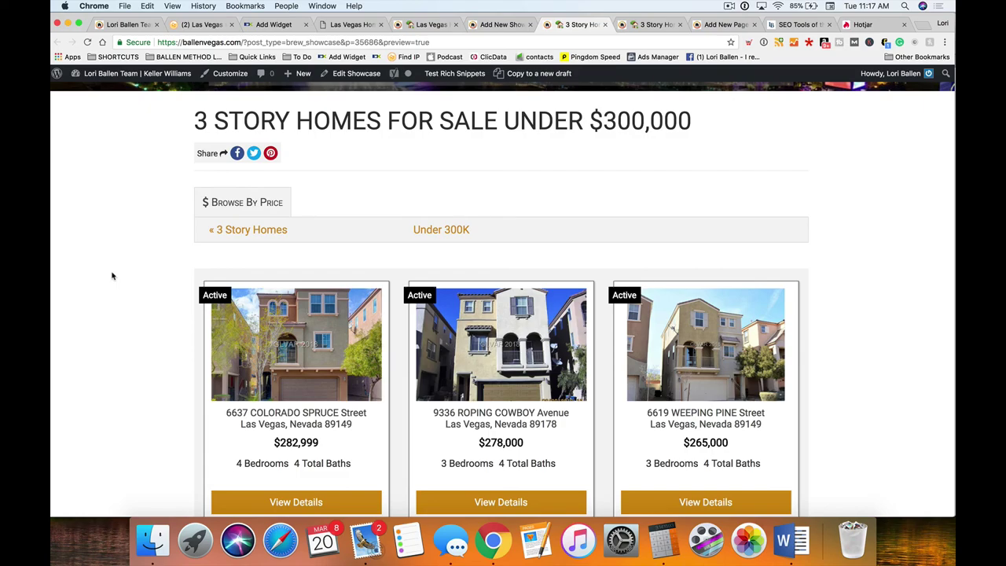
Look through the previewed page from the search header and listing grid to the Request More Info form
scroll(112, 276, up, 5)
scroll(102, 264, down, 15)
scroll(95, 252, down, 8)
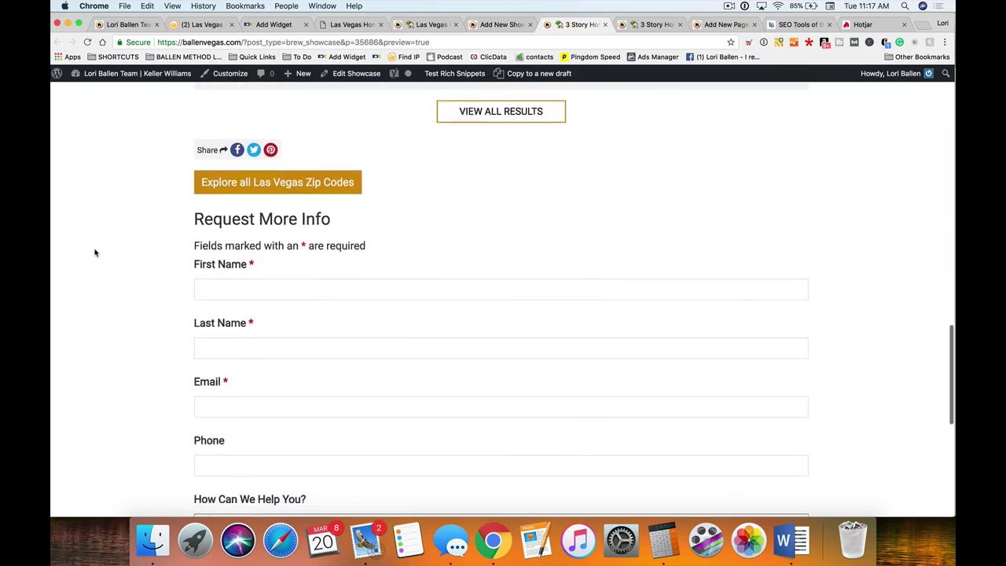
scroll(94, 253, up, 15)
scroll(95, 253, down, 3)
scroll(95, 253, down, 5)
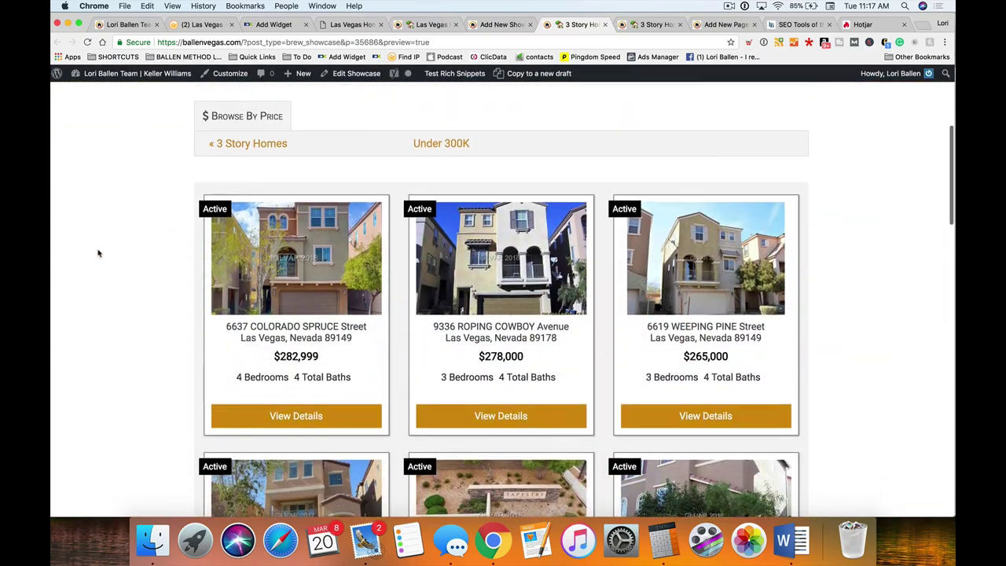
scroll(98, 252, up, 4)
scroll(98, 253, up, 3)
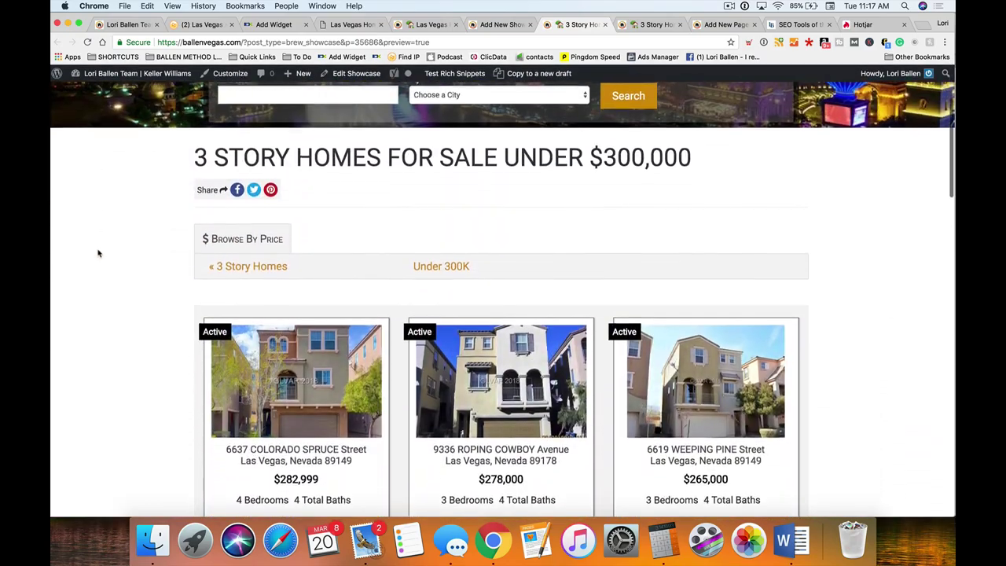
scroll(97, 253, down, 3)
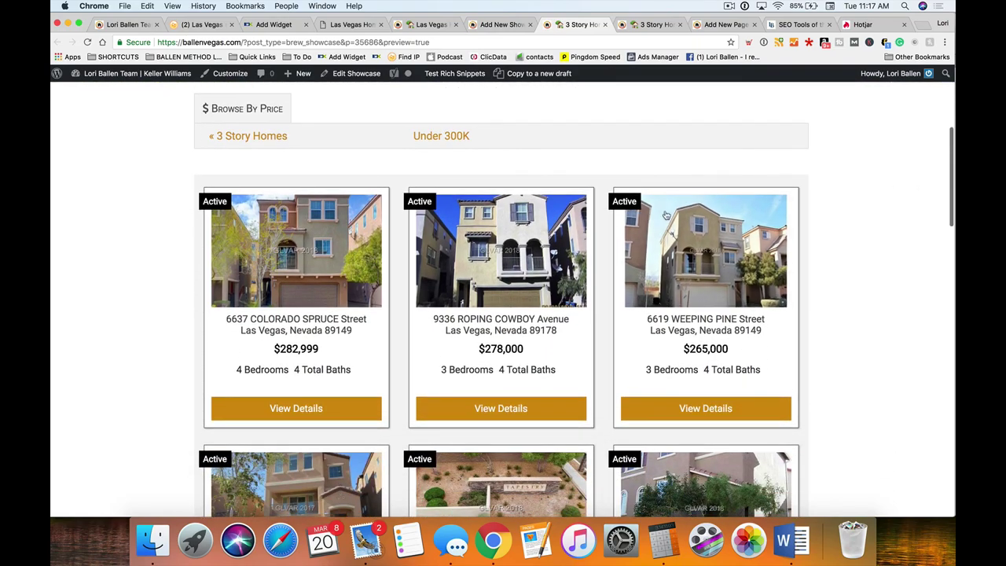
scroll(904, 268, up, 1)
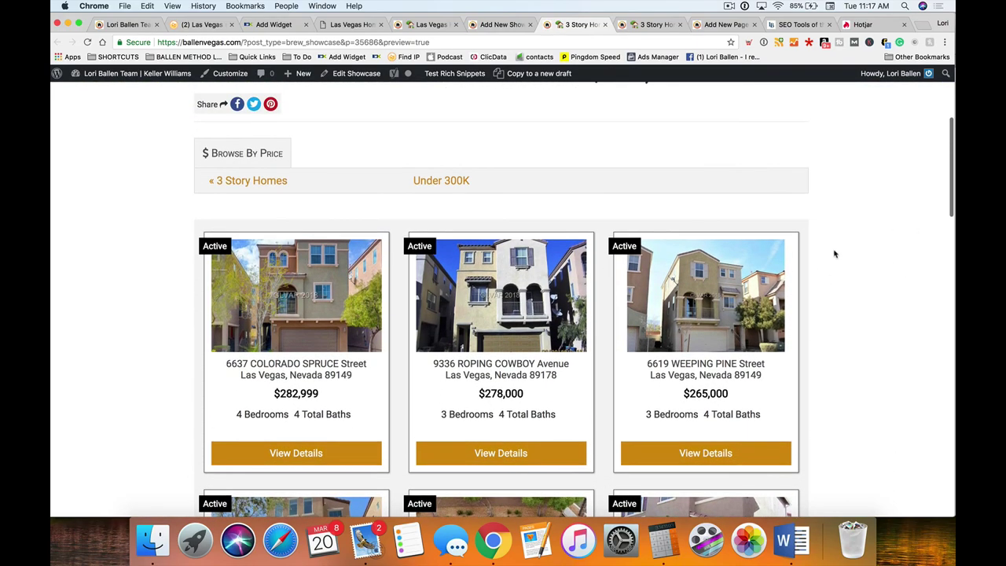
scroll(834, 253, down, 8)
scroll(834, 253, down, 5)
scroll(833, 251, up, 15)
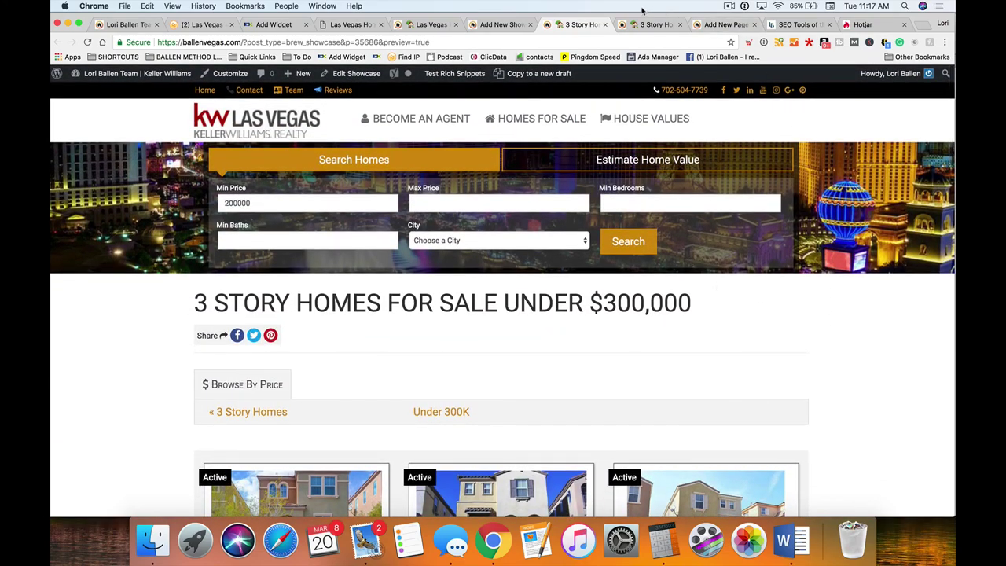
scroll(809, 314, down, 4)
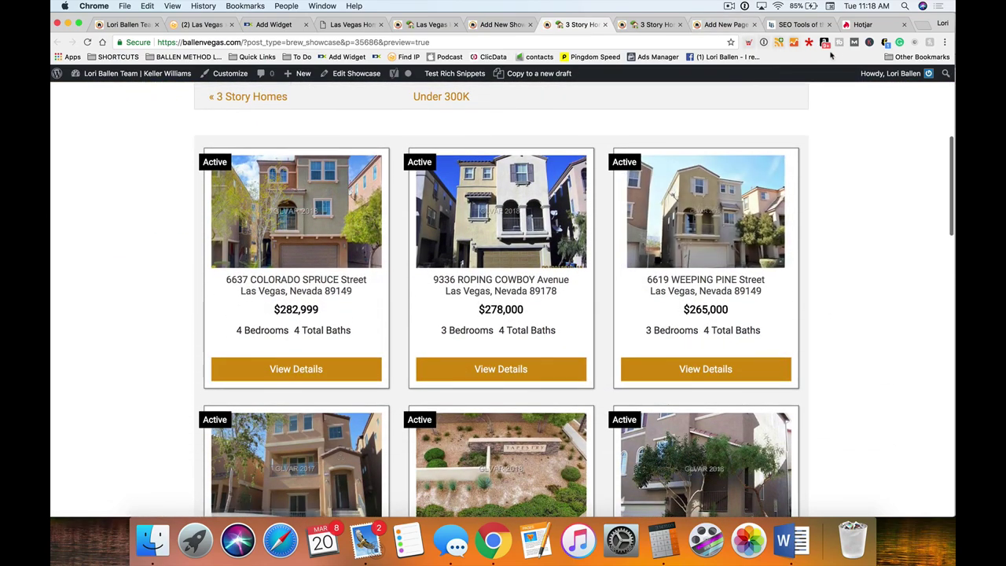
Open the SEO tools list page to look at the recommended services
click(796, 25)
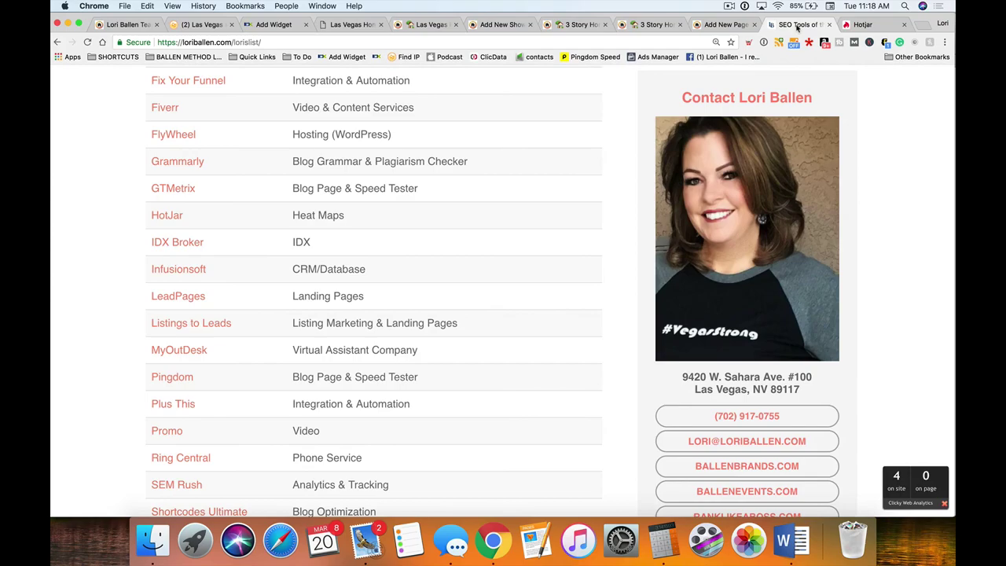